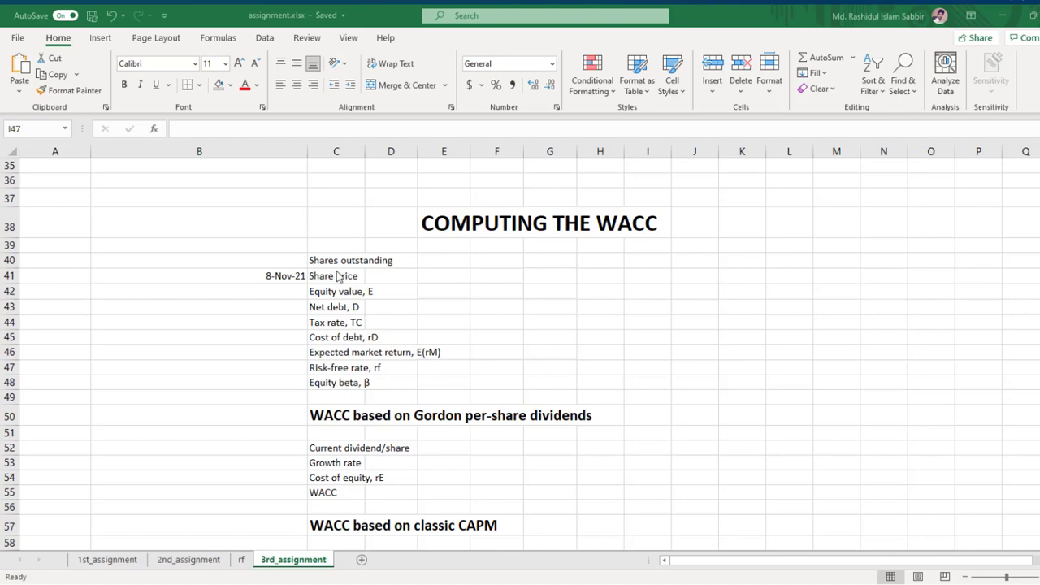
Link the Shares outstanding value in I40 of the WACC section to the total shares outstanding in C8
{"action": "scroll", "coordinate": [339, 276], "scroll_direction": "up", "scroll_amount": 5}
{"action": "scroll", "coordinate": [520, 374], "scroll_direction": "down", "scroll_amount": 2}
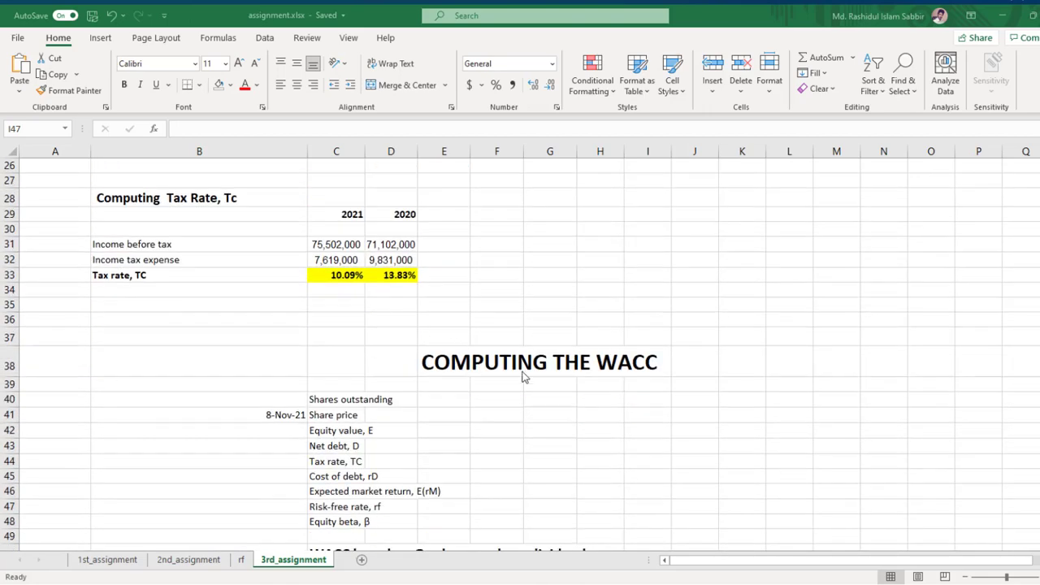
{"action": "left_click", "coordinate": [563, 390]}
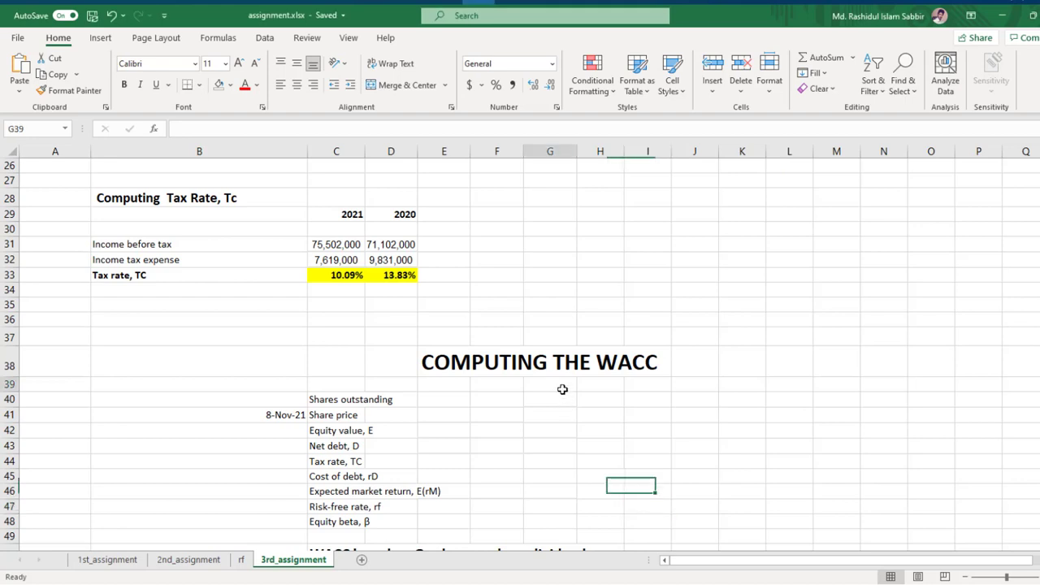
{"action": "left_click", "coordinate": [627, 388]}
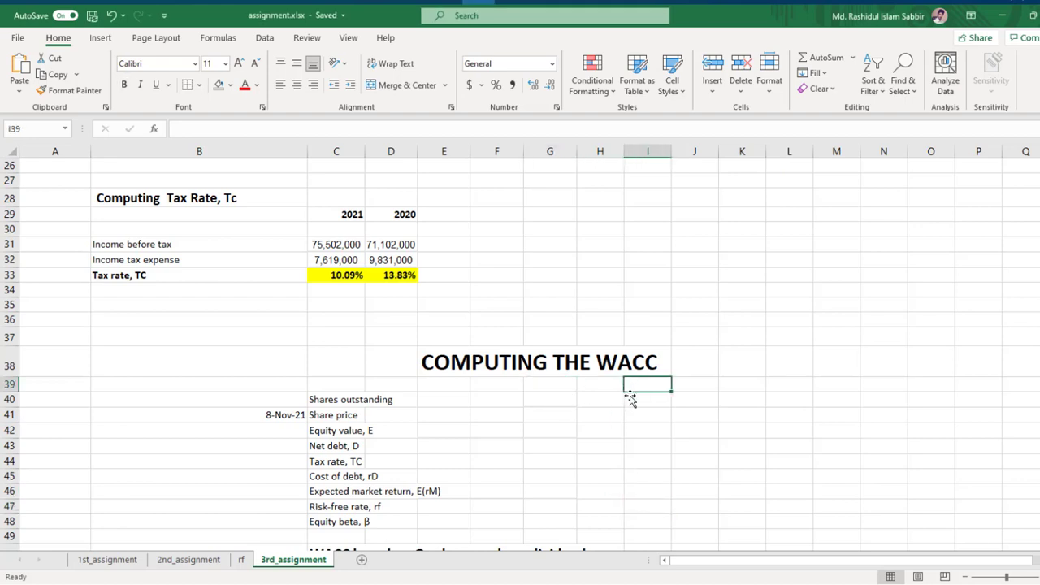
{"action": "type", "text": "="}
{"action": "scroll", "coordinate": [487, 333], "scroll_direction": "up", "scroll_amount": 8}
{"action": "scroll", "coordinate": [278, 312], "scroll_direction": "down", "scroll_amount": 1}
{"action": "left_click", "coordinate": [350, 230]}
{"action": "key", "text": "Return"}
Link the Share price value in I41 to the current share price in C9
{"action": "scroll", "coordinate": [410, 319], "scroll_direction": "down", "scroll_amount": 7}
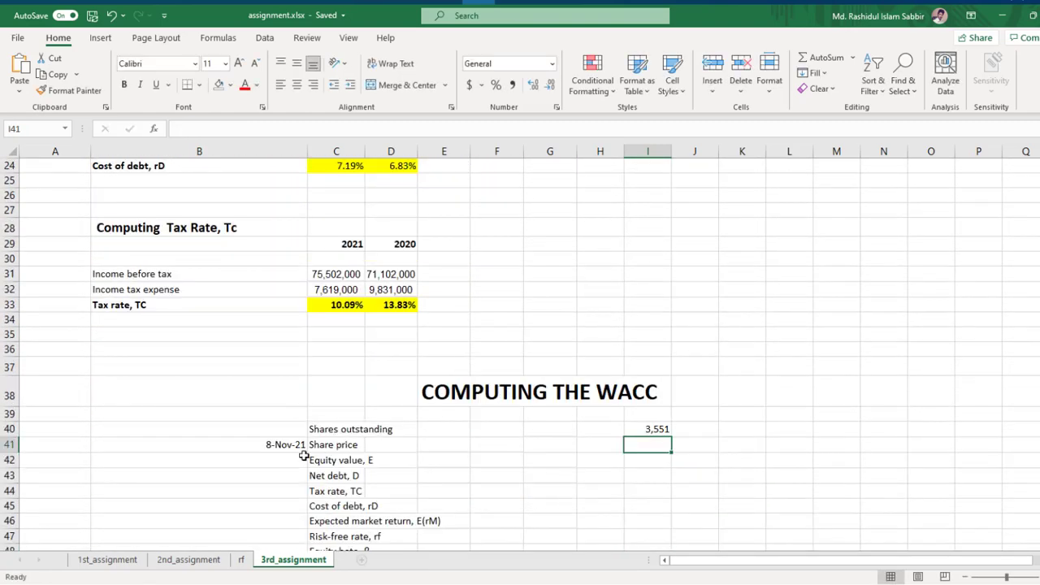
{"action": "type", "text": "="}
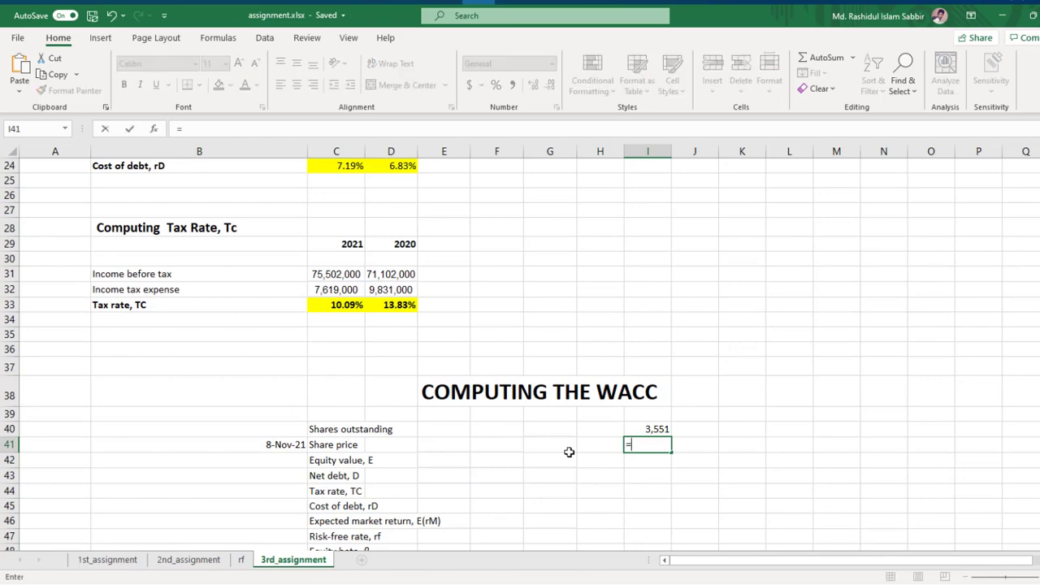
{"action": "scroll", "coordinate": [499, 399], "scroll_direction": "up", "scroll_amount": 7}
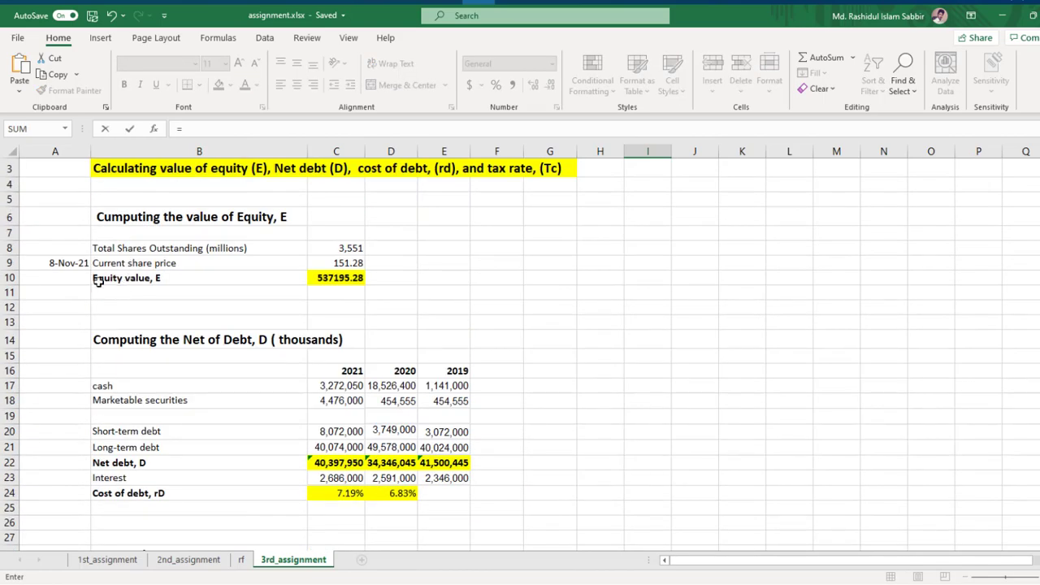
{"action": "left_click", "coordinate": [347, 264]}
{"action": "key", "text": "Return"}
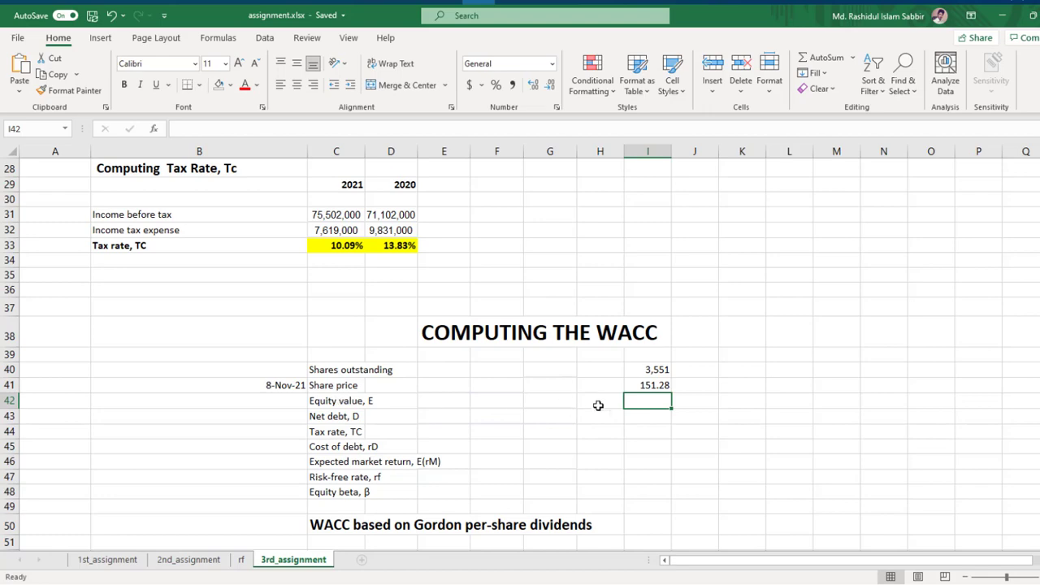
Link the Equity value, E in I42 to the computed equity value in C10
{"action": "type", "text": "="}
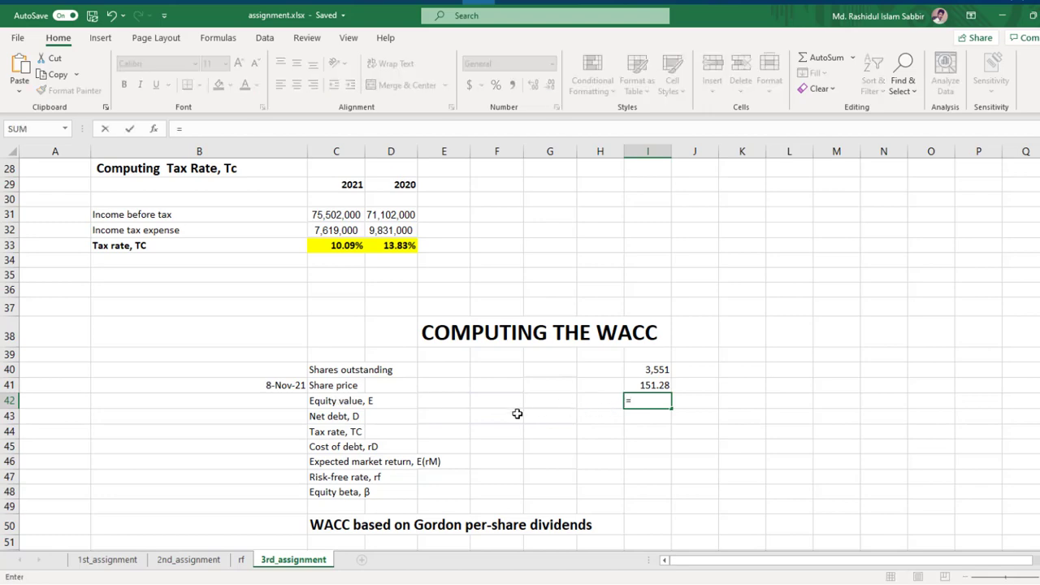
{"action": "scroll", "coordinate": [503, 403], "scroll_direction": "up", "scroll_amount": 8}
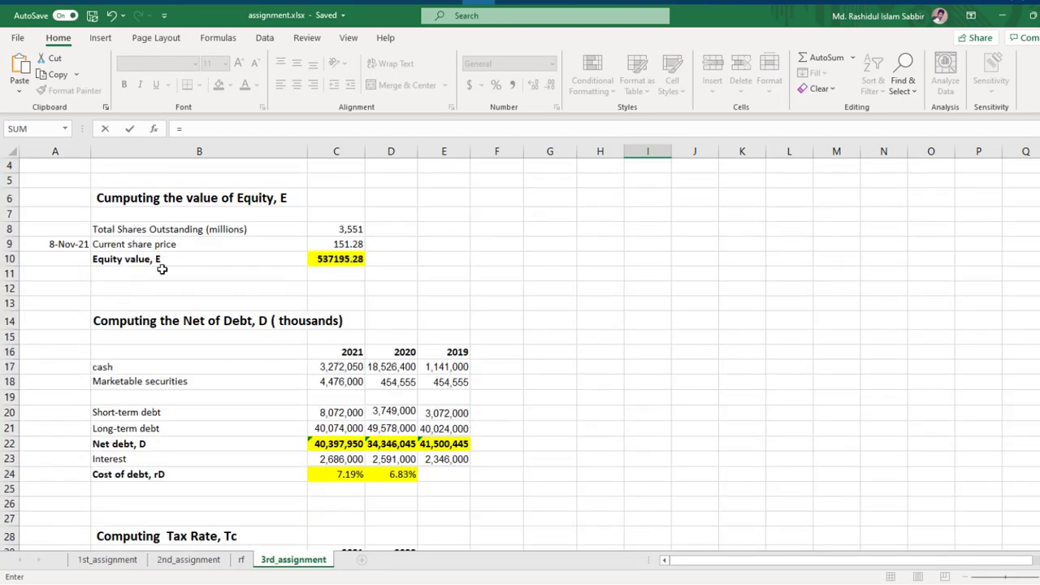
{"action": "left_click", "coordinate": [339, 258]}
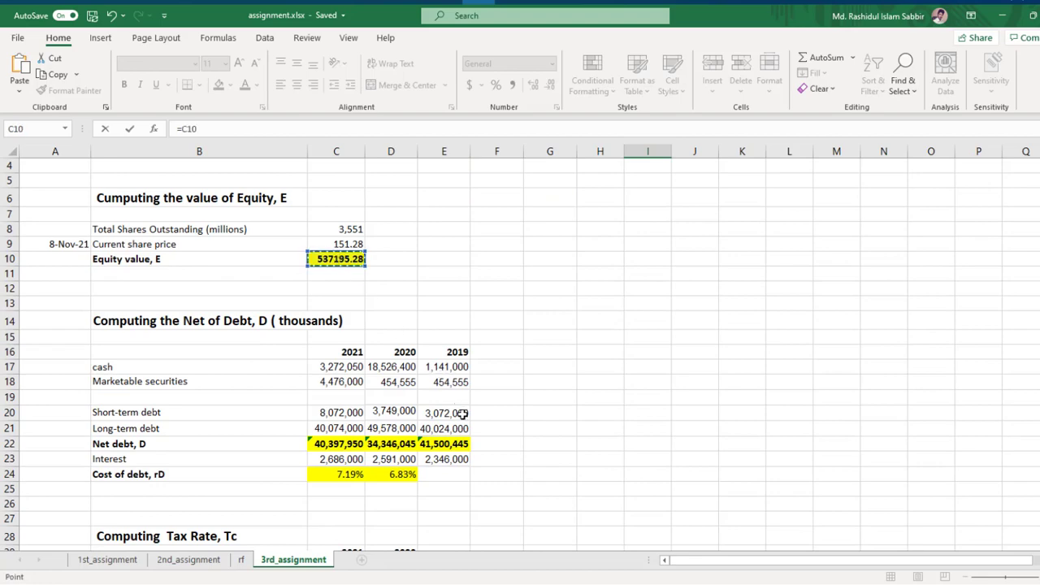
{"action": "key", "text": "Return"}
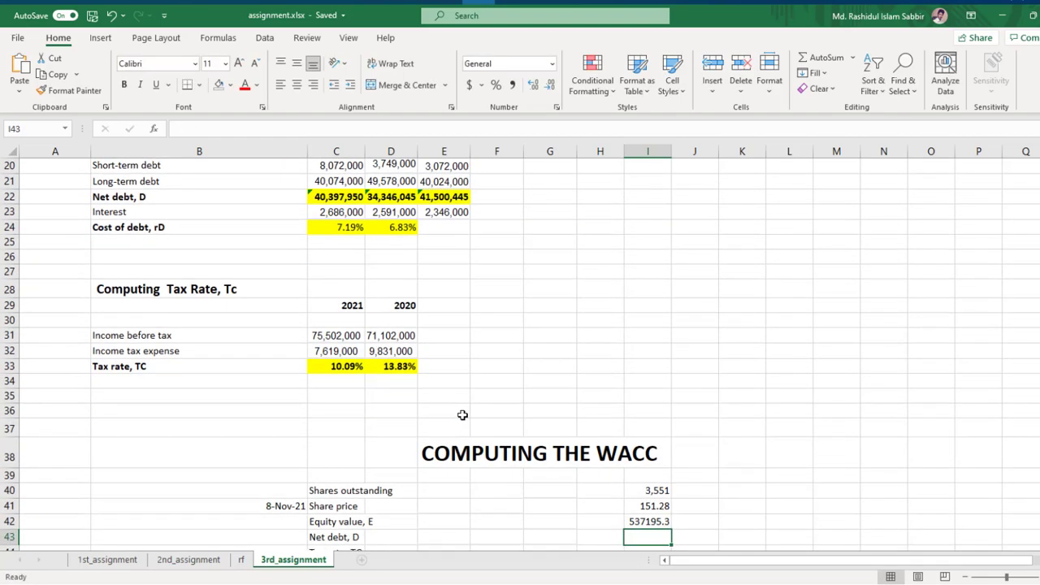
Enter the 2021 net debt in millions, 40397.950, as Net debt, D in I43
{"action": "scroll", "coordinate": [461, 416], "scroll_direction": "up", "scroll_amount": 3}
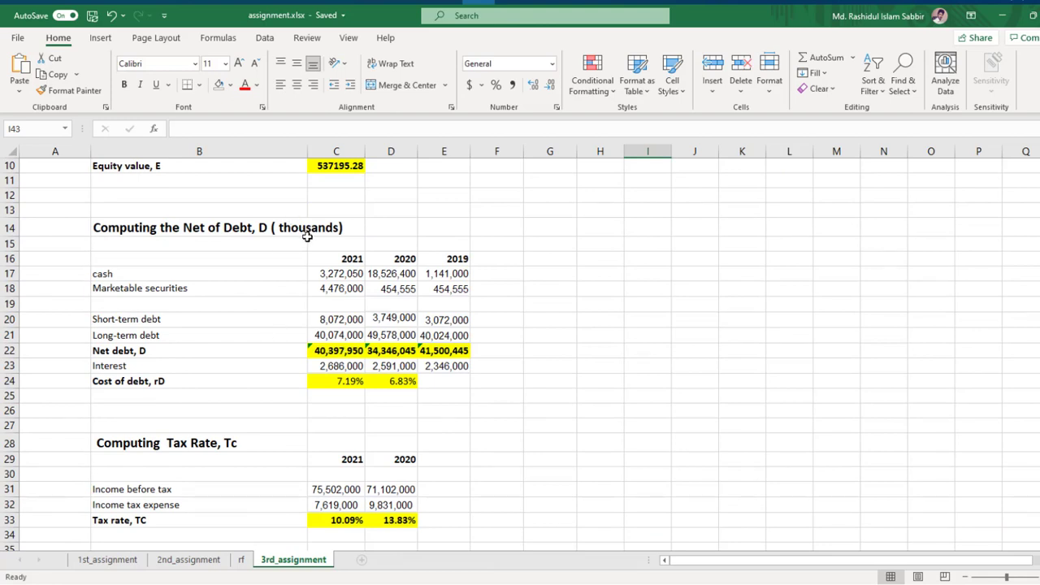
{"action": "scroll", "coordinate": [346, 374], "scroll_direction": "down", "scroll_amount": 7}
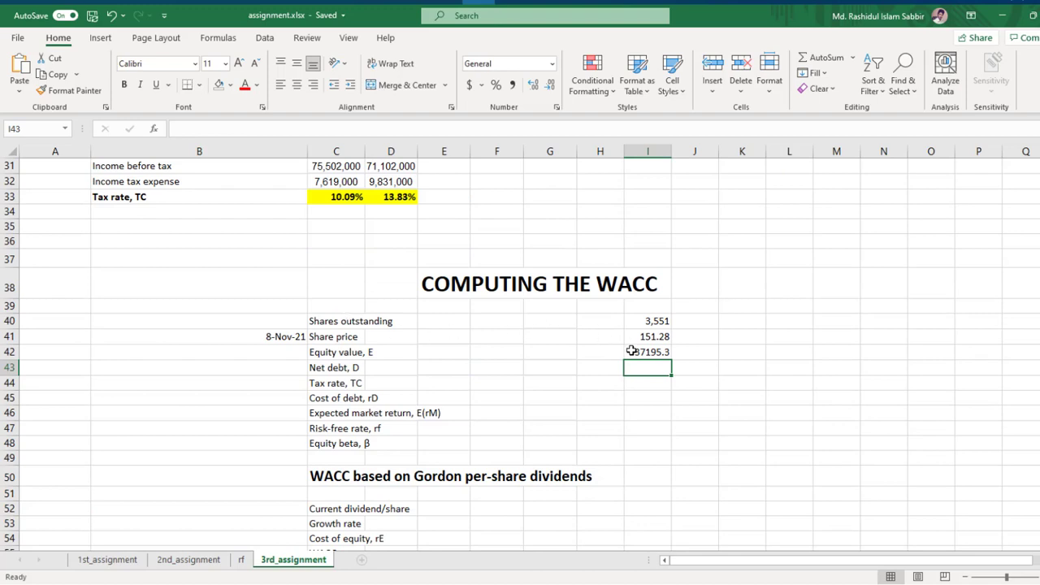
{"action": "key", "text": "ctrl+v"}
{"action": "left_click", "coordinate": [203, 129]}
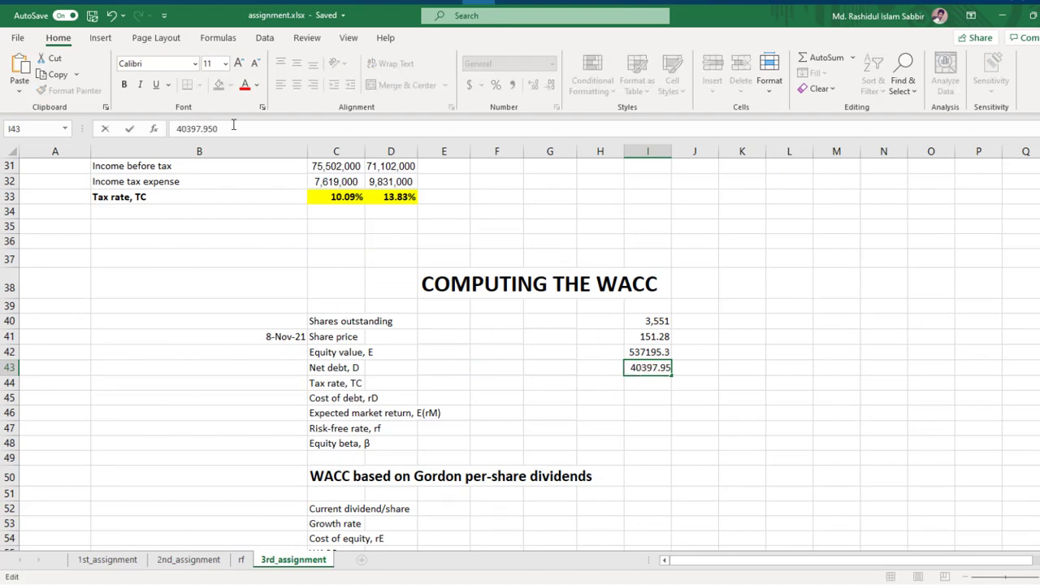
{"action": "type", "text": "."}
{"action": "left_click_drag", "start_coordinate": [218, 128], "coordinate": [208, 128]}
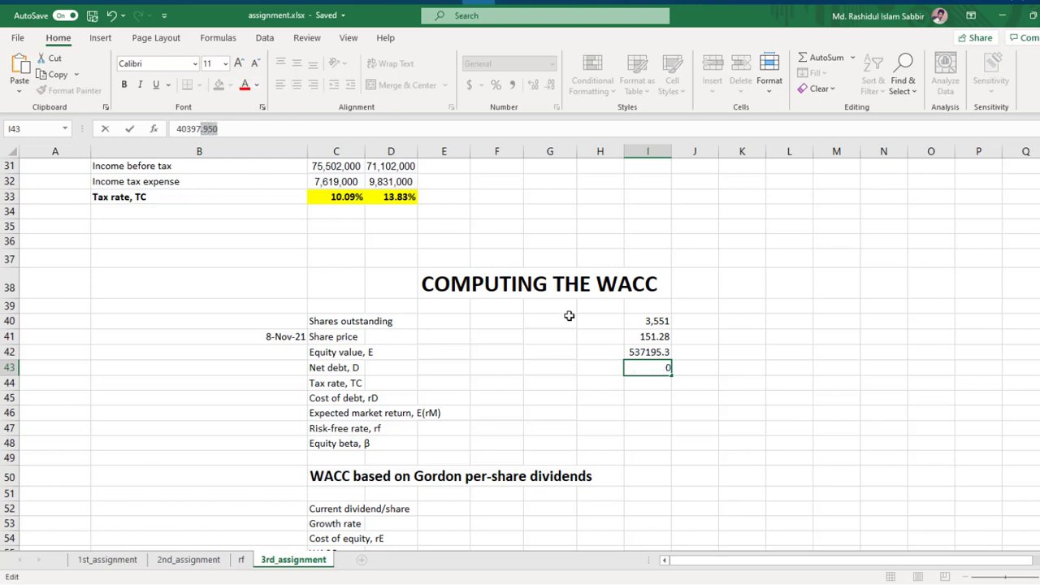
{"action": "key", "text": "Return"}
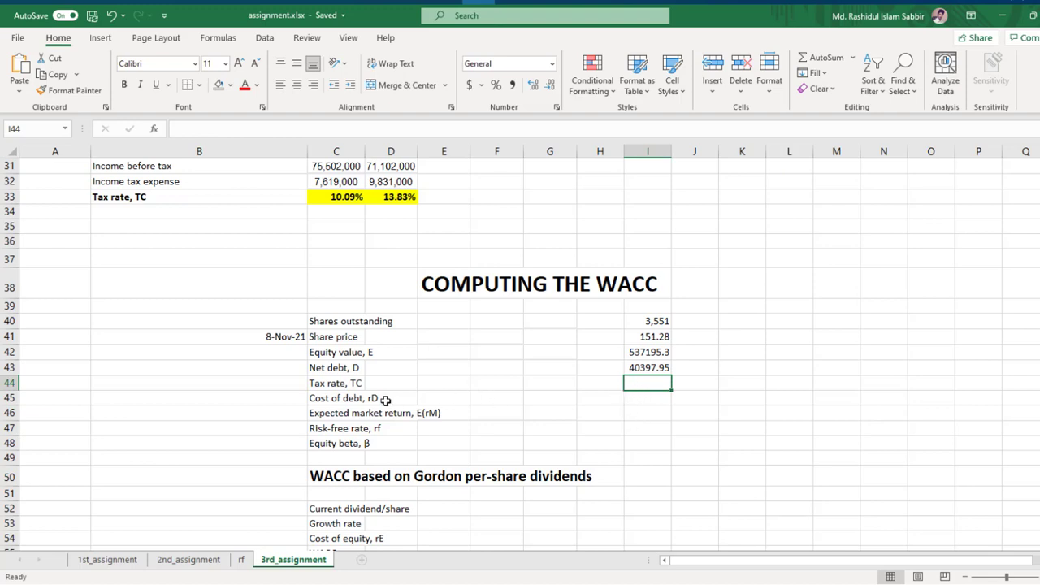
Link the Tax rate, TC in I44 to the 2021 tax rate in C33
{"action": "double_click", "coordinate": [631, 390]}
{"action": "type", "text": "="}
{"action": "scroll", "coordinate": [662, 457], "scroll_direction": "up", "scroll_amount": 4}
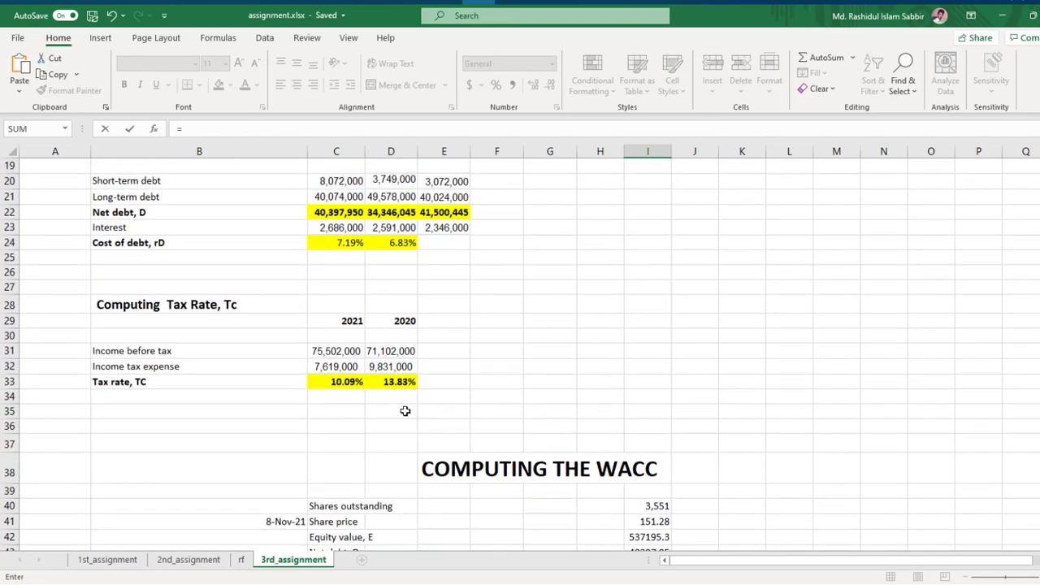
{"action": "scroll", "coordinate": [139, 260], "scroll_direction": "up", "scroll_amount": 1}
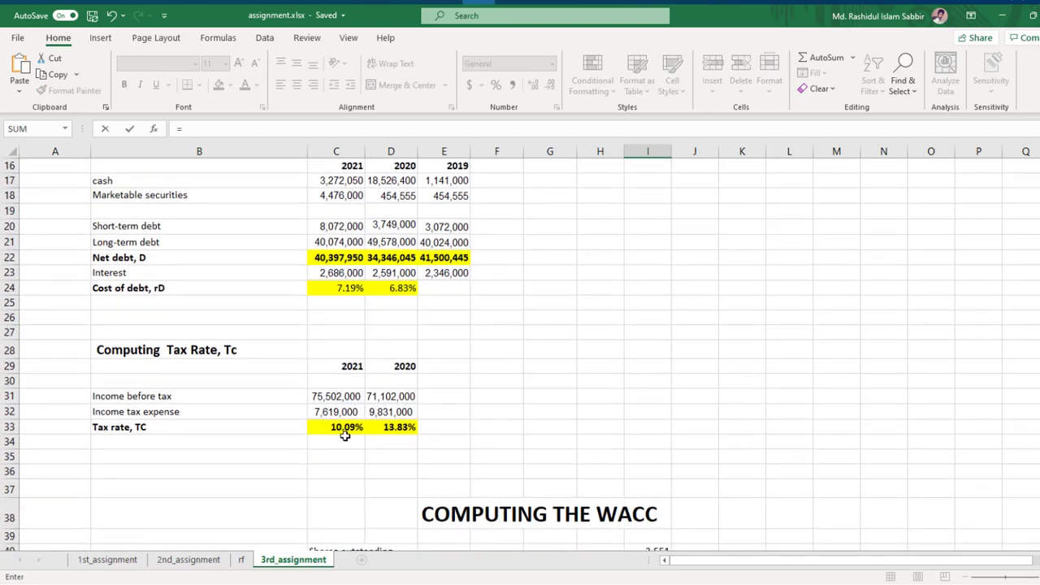
{"action": "left_click", "coordinate": [348, 426]}
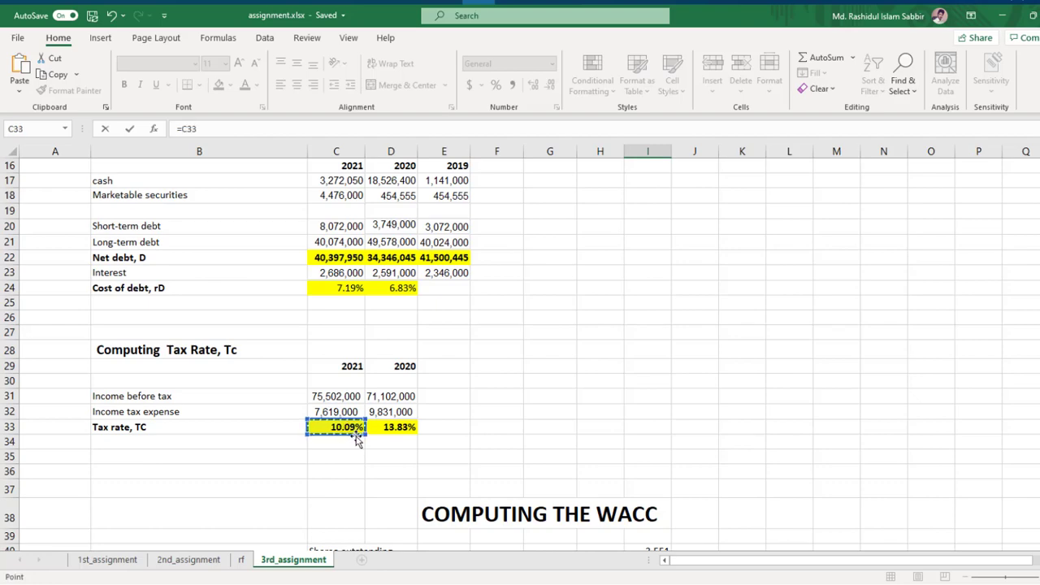
{"action": "key", "text": "Return"}
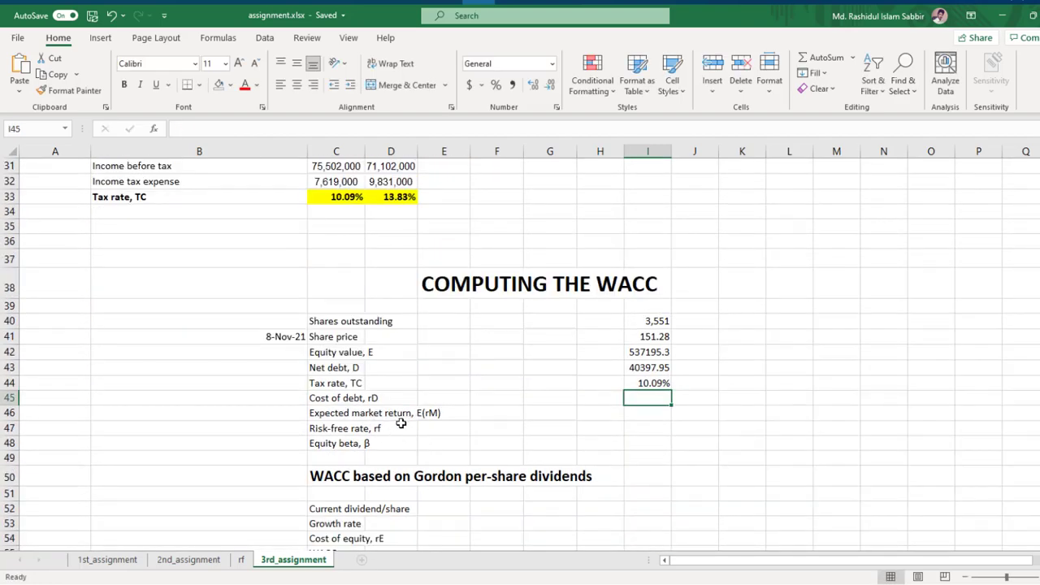
Link the Expected market return, E(rM) in I46 to the yearly E(rm) in I54 of the 2nd_assignment sheet
{"action": "left_click", "coordinate": [648, 414]}
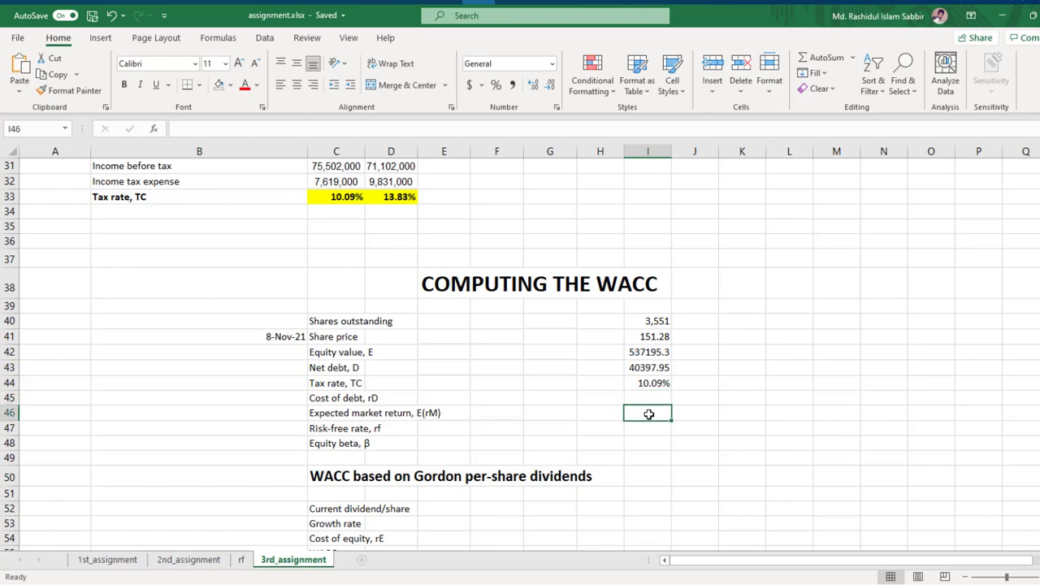
{"action": "type", "text": "="}
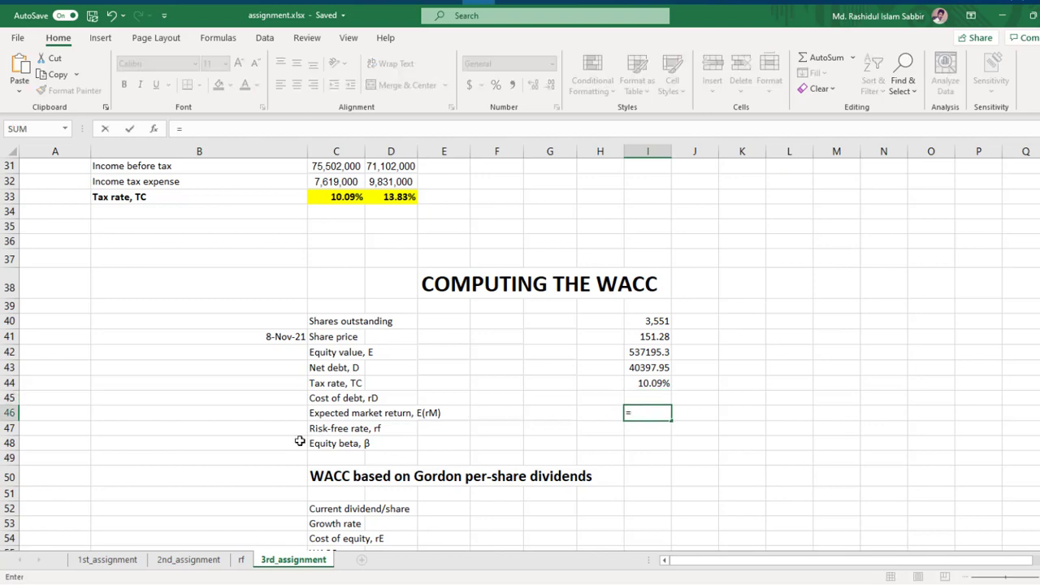
{"action": "scroll", "coordinate": [276, 443], "scroll_direction": "up", "scroll_amount": 4}
{"action": "scroll", "coordinate": [278, 439], "scroll_direction": "up", "scroll_amount": 3}
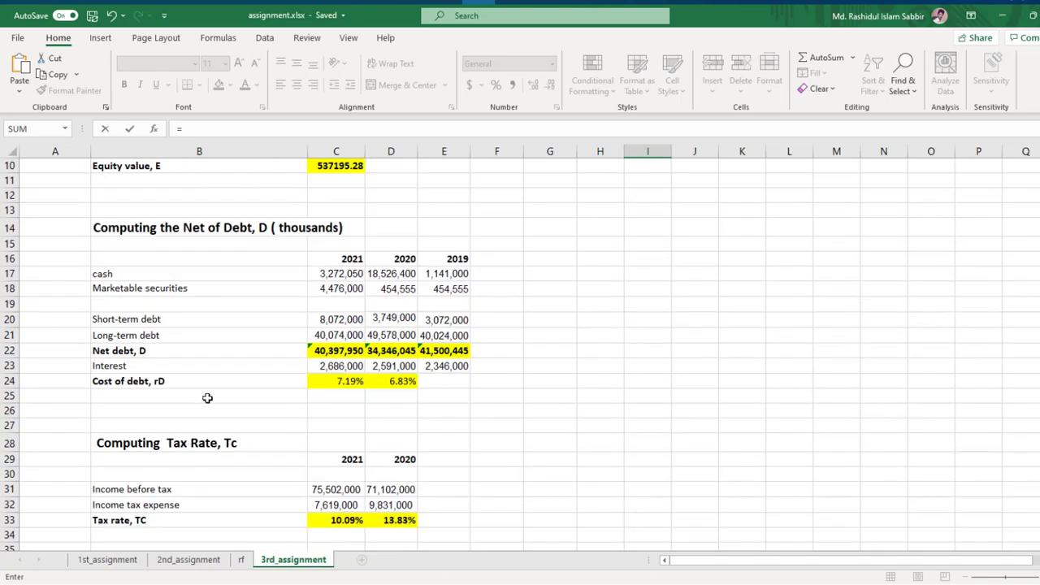
{"action": "scroll", "coordinate": [198, 384], "scroll_direction": "up", "scroll_amount": 2}
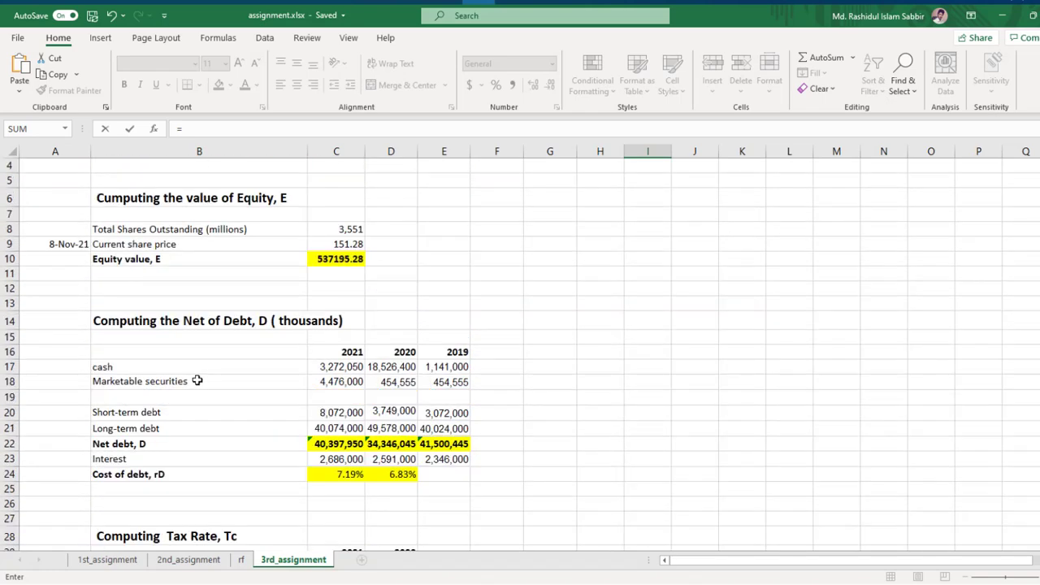
{"action": "scroll", "coordinate": [197, 380], "scroll_direction": "down", "scroll_amount": 4}
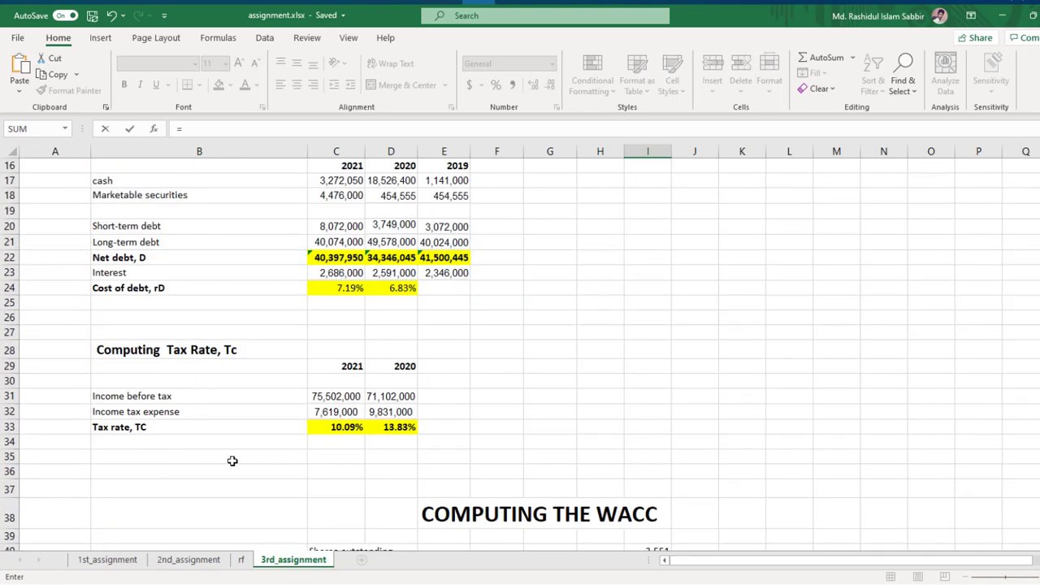
{"action": "left_click", "coordinate": [195, 561]}
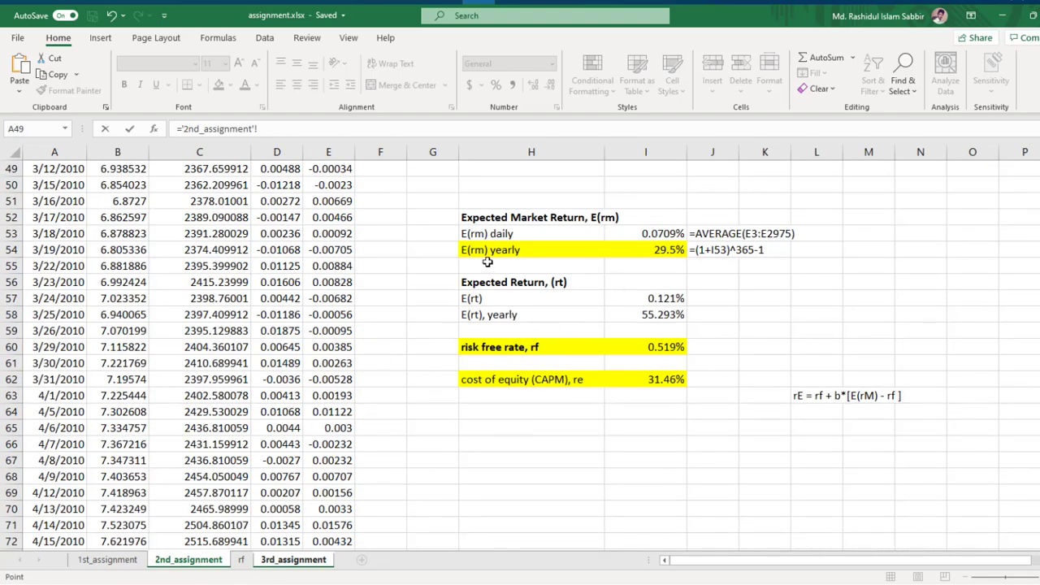
{"action": "left_click", "coordinate": [667, 250]}
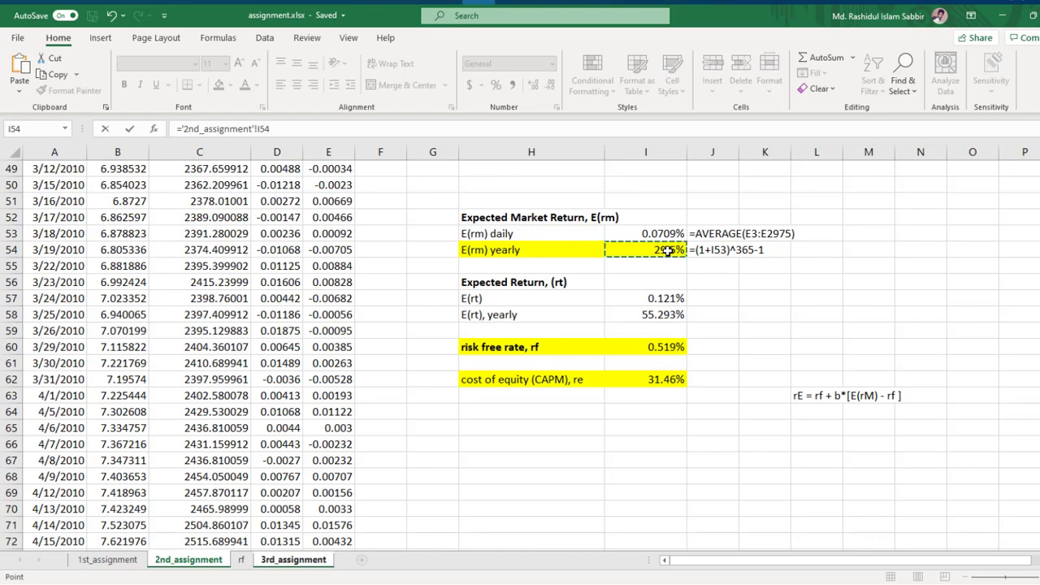
{"action": "key", "text": "Return"}
Link the Cost of debt, rD in I45 to the 2021 cost of debt in C24
{"action": "scroll", "coordinate": [639, 429], "scroll_direction": "down", "scroll_amount": 4}
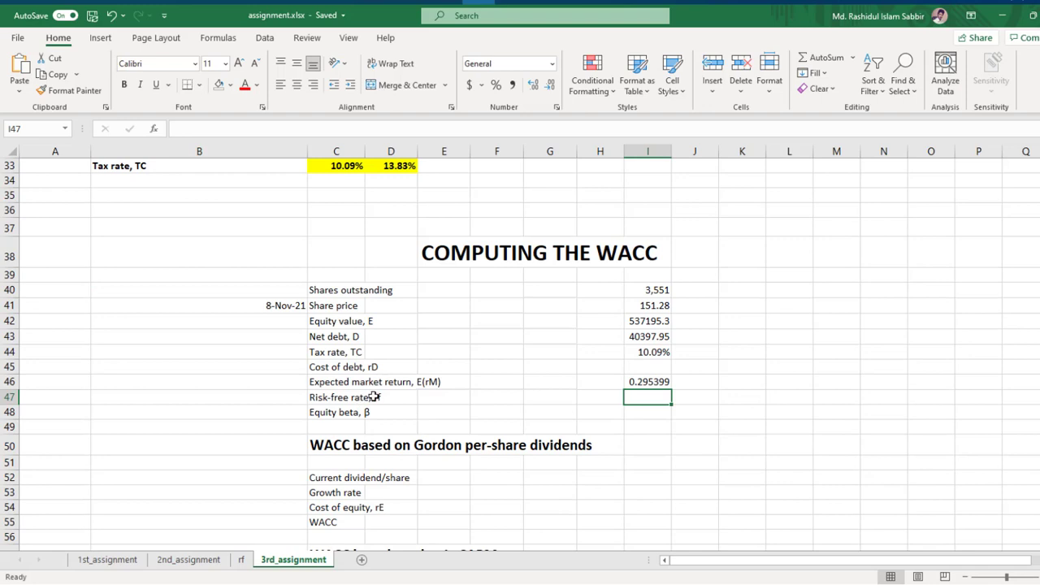
{"action": "left_click", "coordinate": [636, 366]}
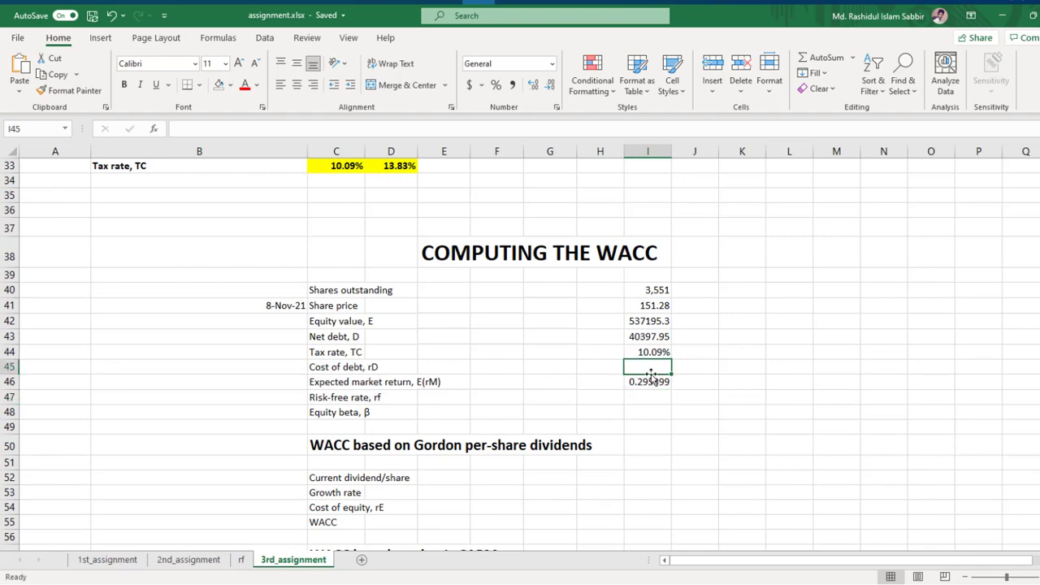
{"action": "type", "text": "="}
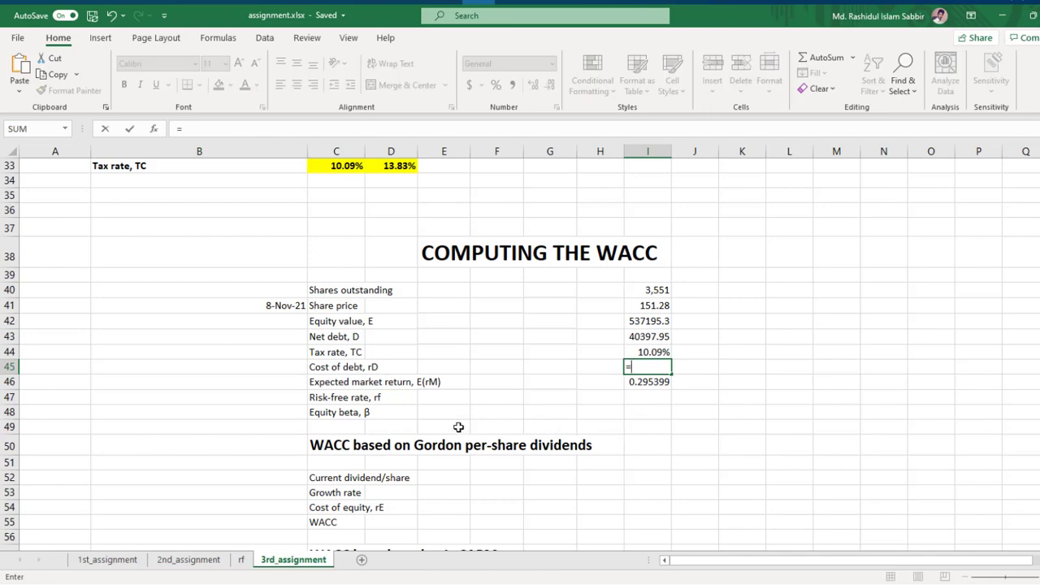
{"action": "scroll", "coordinate": [334, 422], "scroll_direction": "up", "scroll_amount": 6}
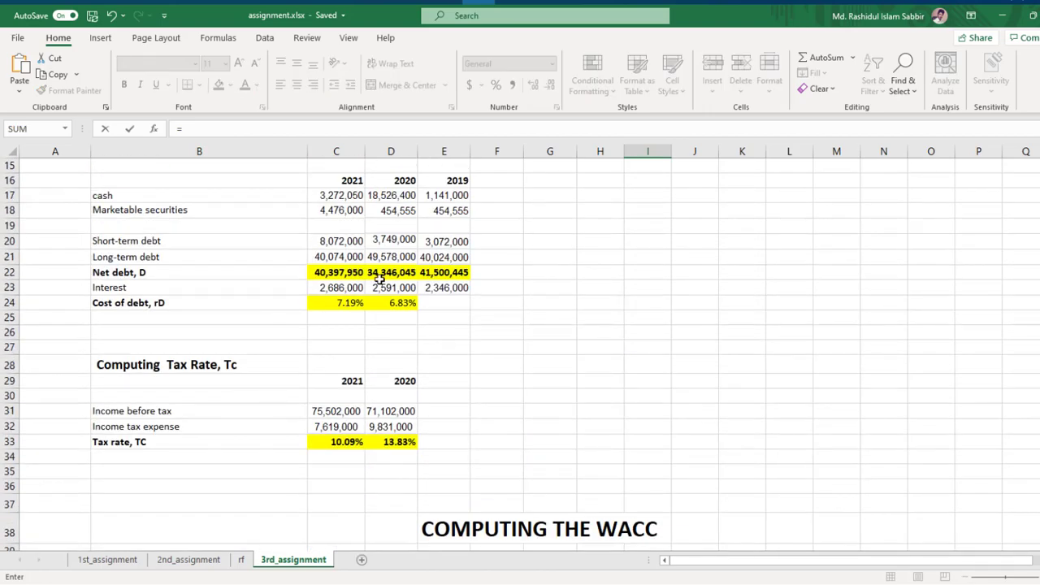
{"action": "left_click", "coordinate": [350, 302]}
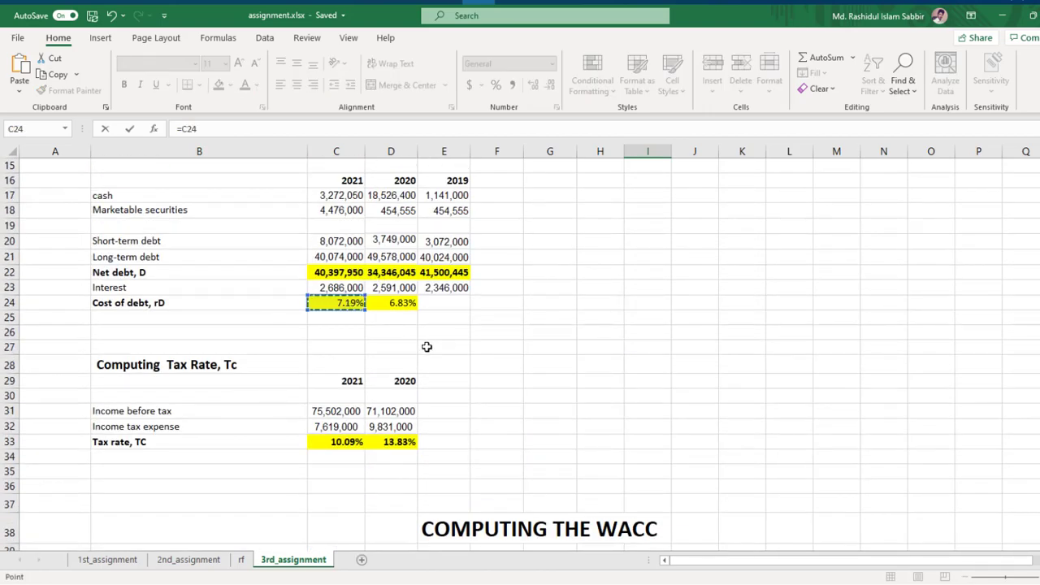
{"action": "key", "text": "Return"}
Link the Risk-free rate, rf in I47 to the risk free rate in I60 of the 2nd_assignment sheet
{"action": "scroll", "coordinate": [527, 388], "scroll_direction": "down", "scroll_amount": 6}
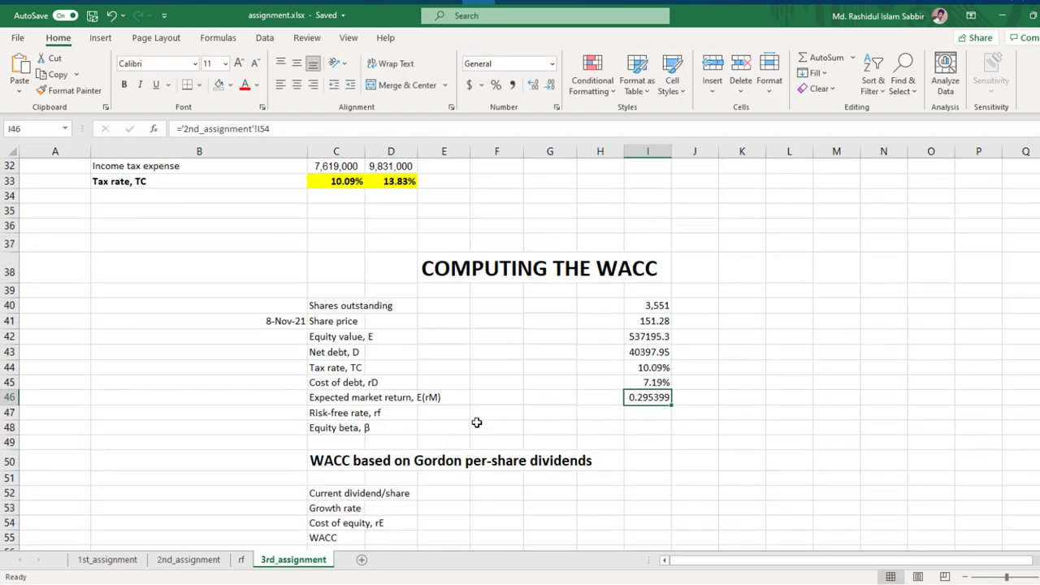
{"action": "left_click", "coordinate": [639, 414]}
{"action": "double_click", "coordinate": [643, 410]}
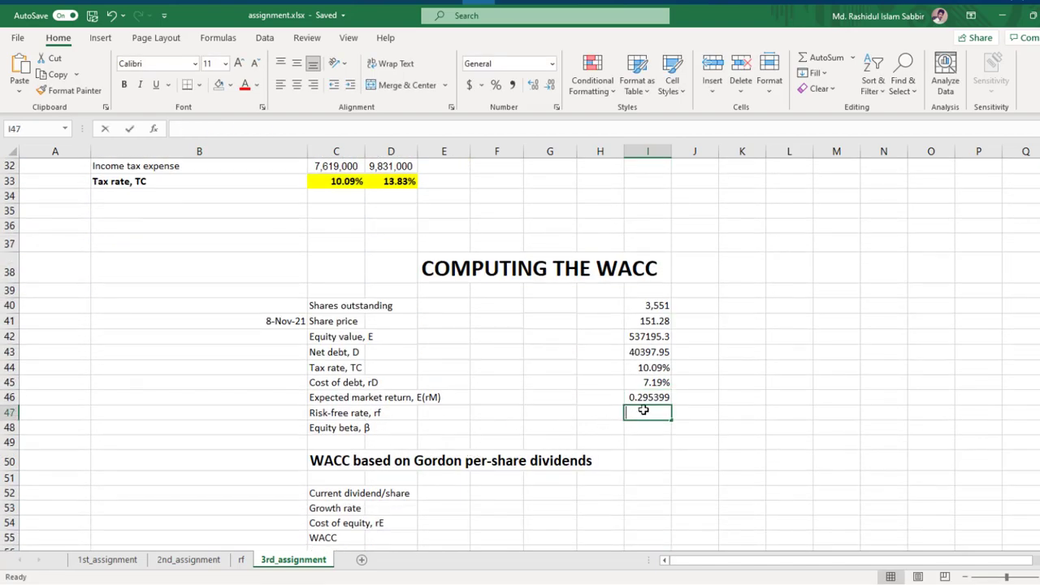
{"action": "type", "text": "="}
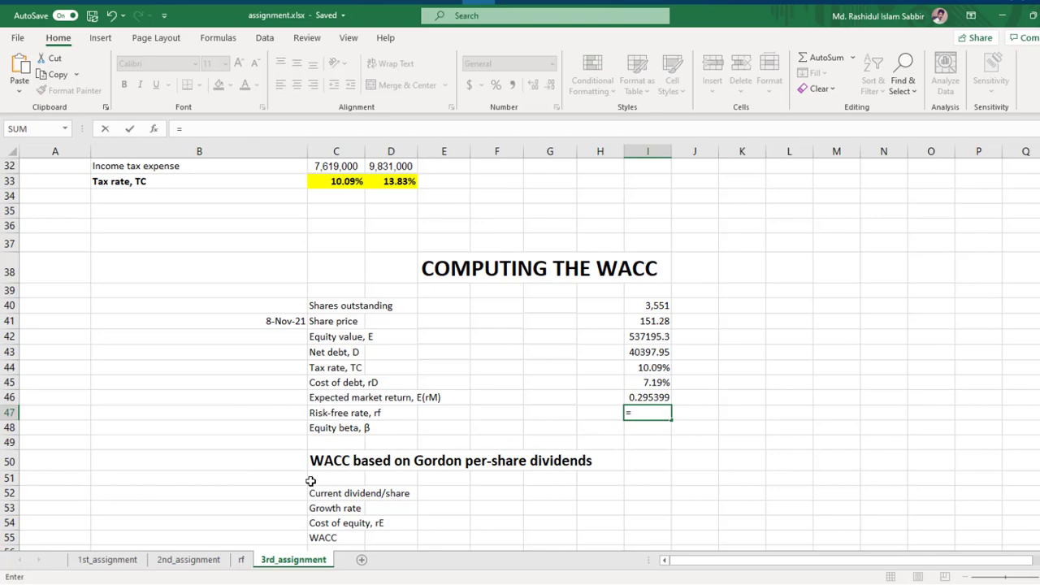
{"action": "left_click", "coordinate": [189, 560]}
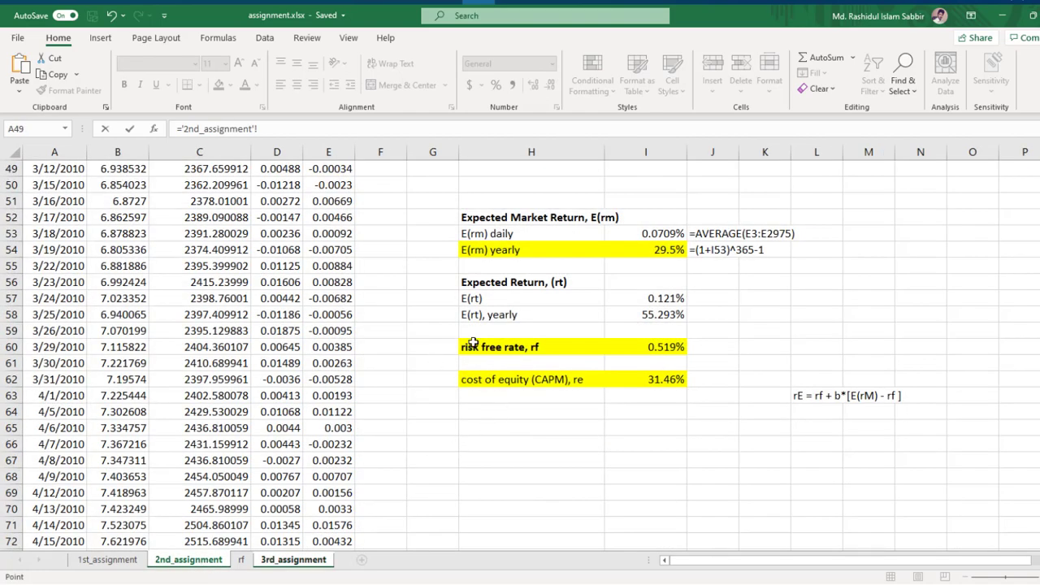
{"action": "left_click", "coordinate": [663, 348]}
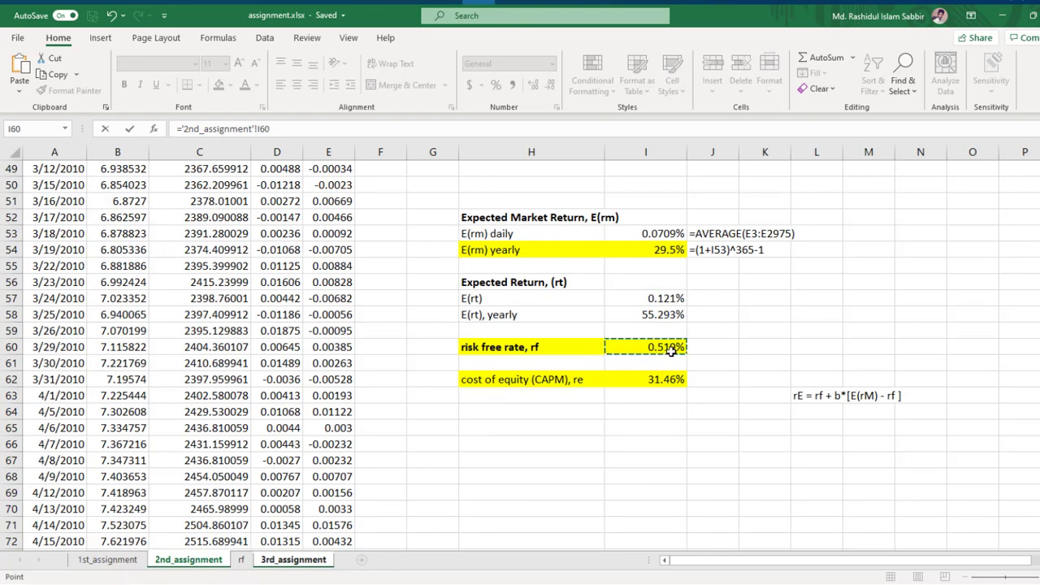
{"action": "key", "text": "Return"}
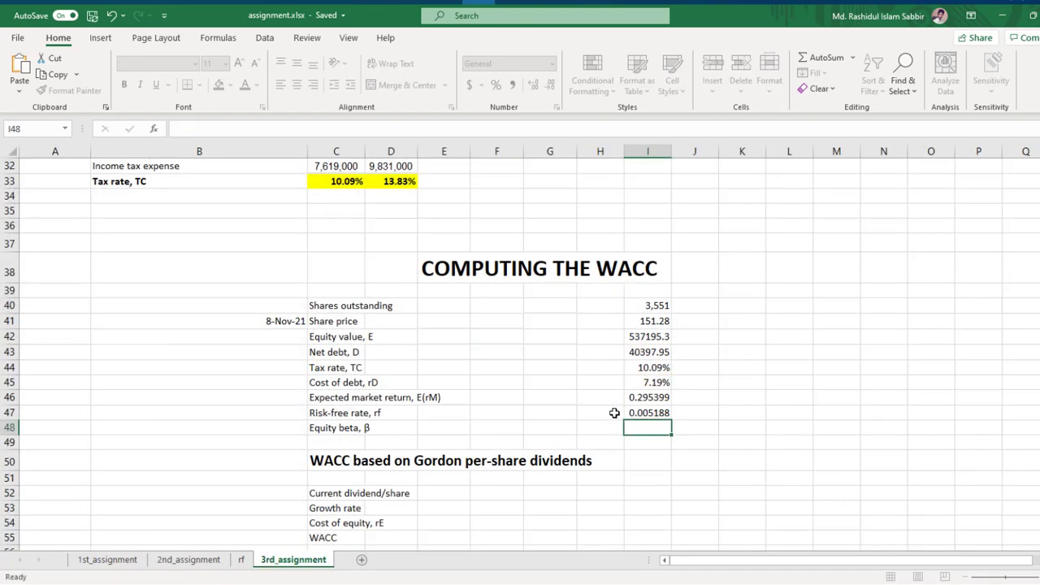
Format the Risk-free rate, rf in I47 as a percentage with three decimal places
{"action": "left_click", "coordinate": [650, 413]}
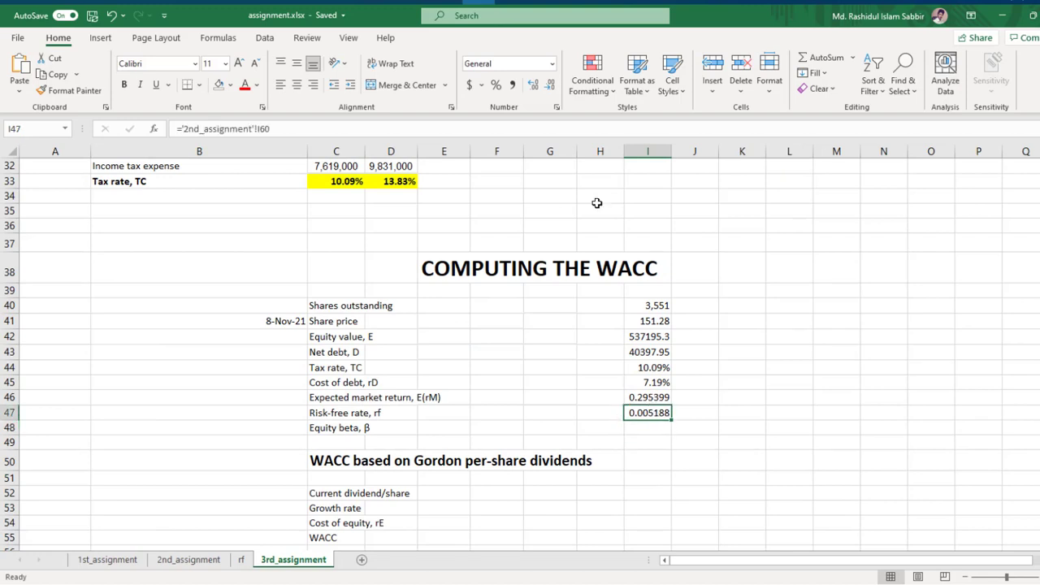
{"action": "left_click", "coordinate": [496, 85]}
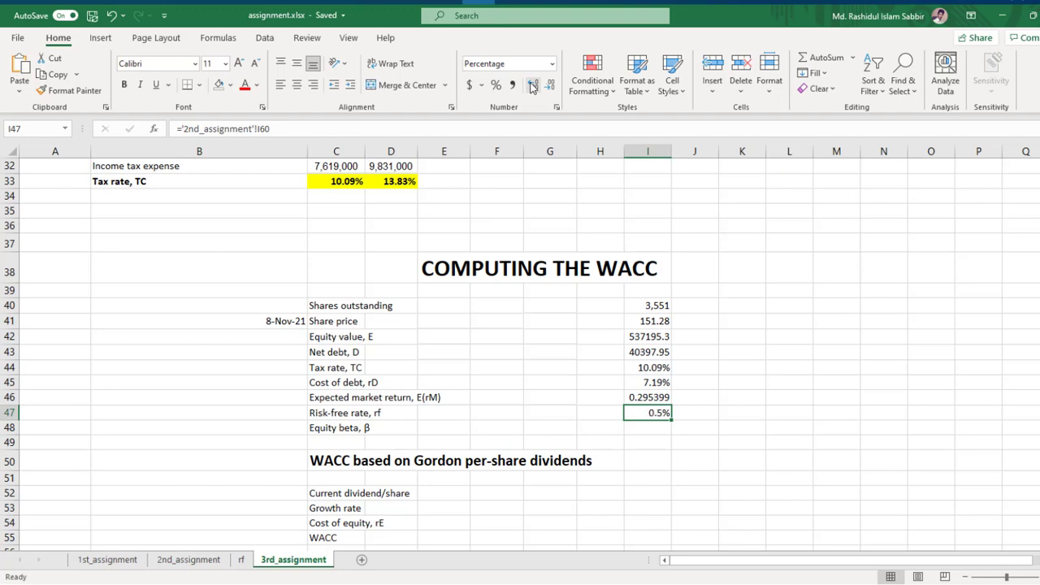
{"action": "left_click", "coordinate": [532, 85]}
Format the Expected market return, E(rM) in I46 as a percentage with two decimal places
{"action": "left_click", "coordinate": [189, 560]}
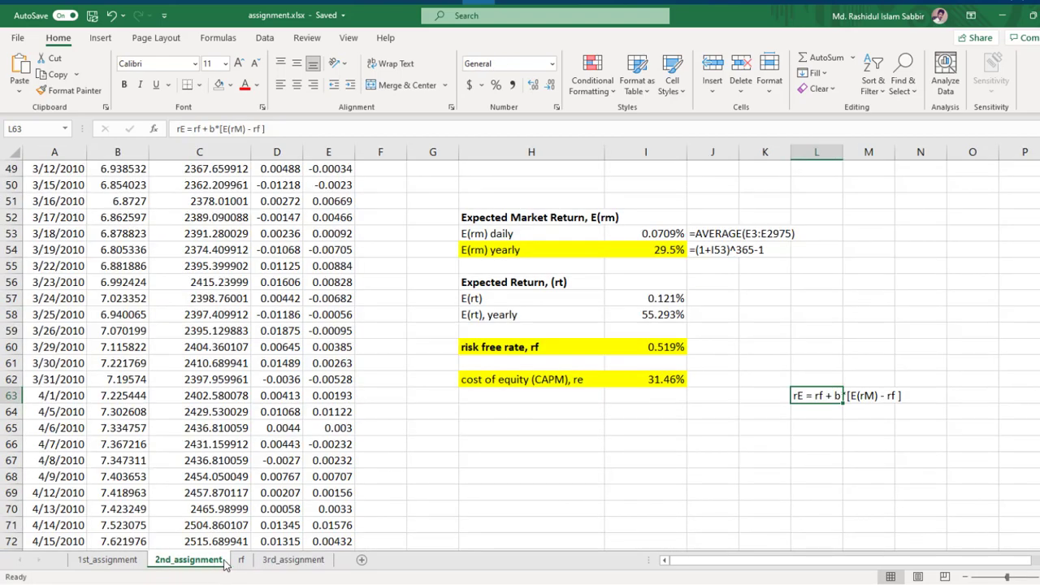
{"action": "left_click", "coordinate": [293, 560]}
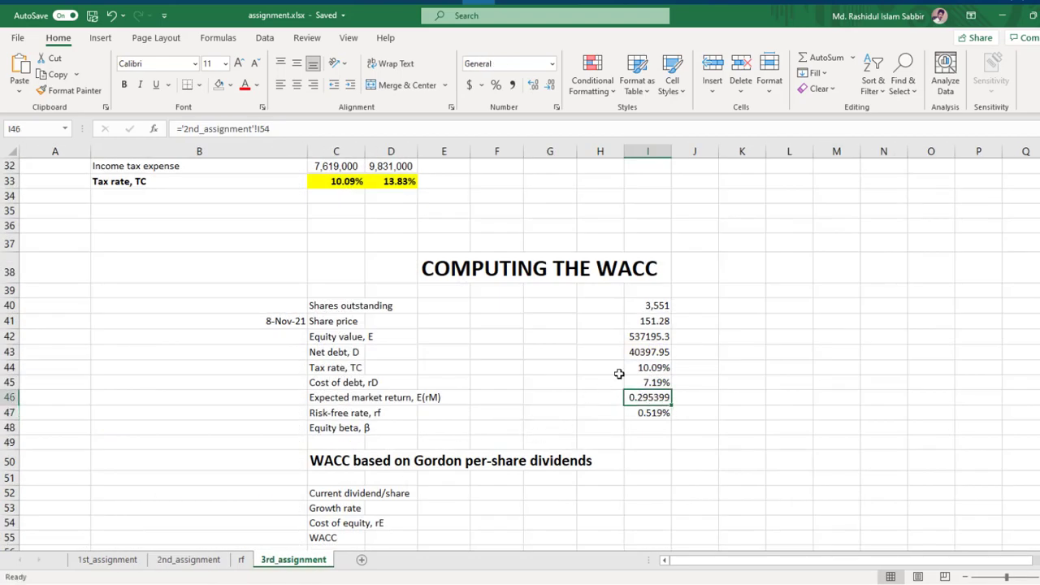
{"action": "left_click", "coordinate": [496, 84]}
{"action": "left_click", "coordinate": [533, 86]}
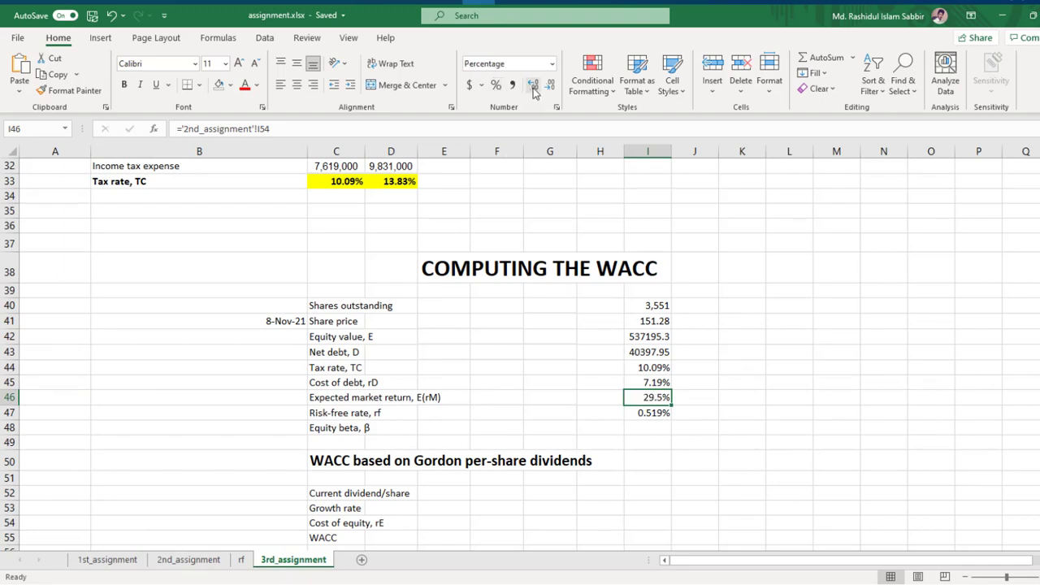
{"action": "left_click", "coordinate": [533, 86]}
Link the Equity beta, β in I48 to the Beta value in H6 of the 2nd_assignment sheet
{"action": "scroll", "coordinate": [407, 430], "scroll_direction": "down", "scroll_amount": 1}
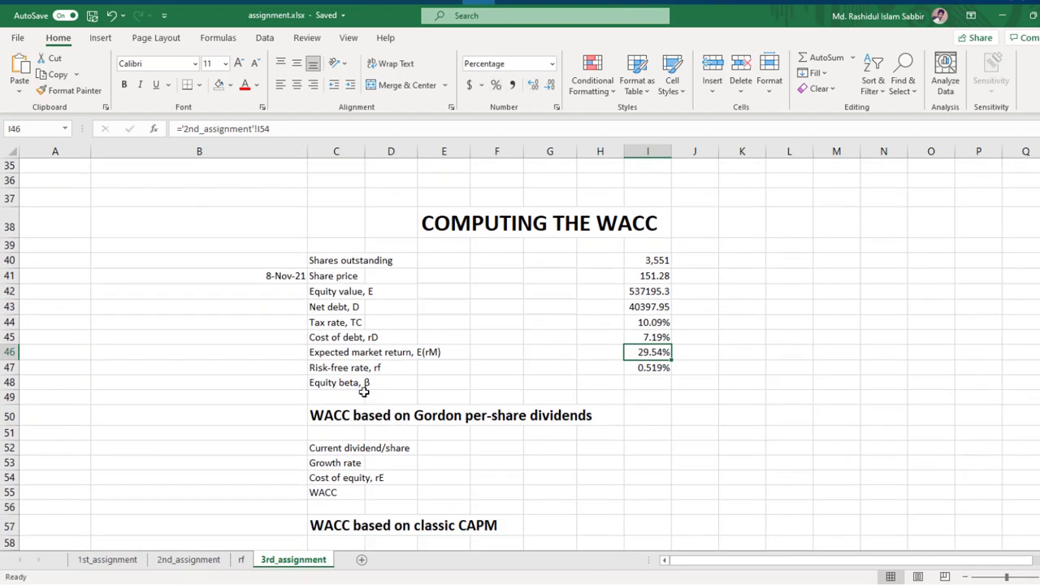
{"action": "left_click", "coordinate": [639, 384]}
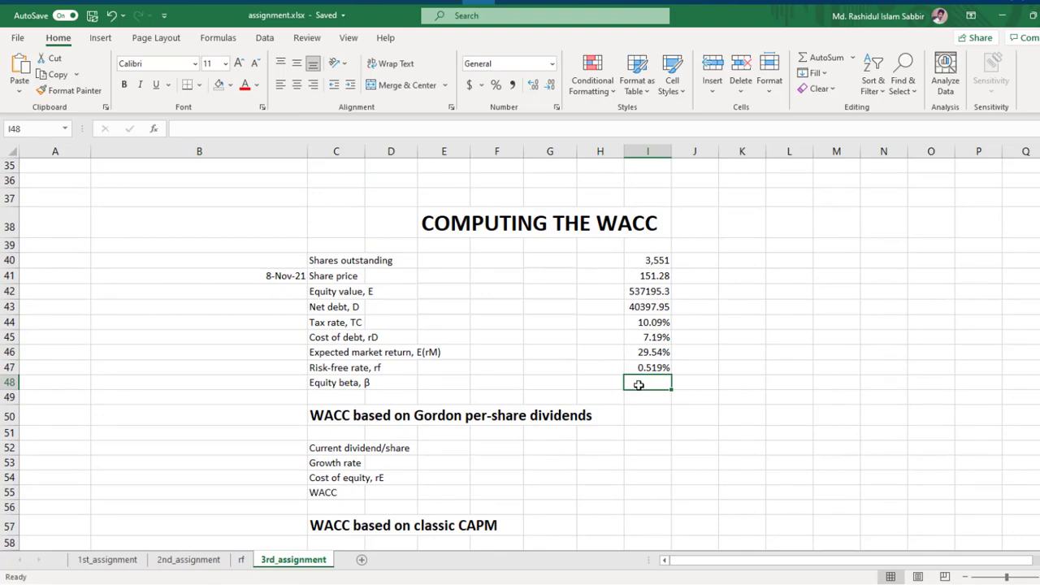
{"action": "type", "text": "="}
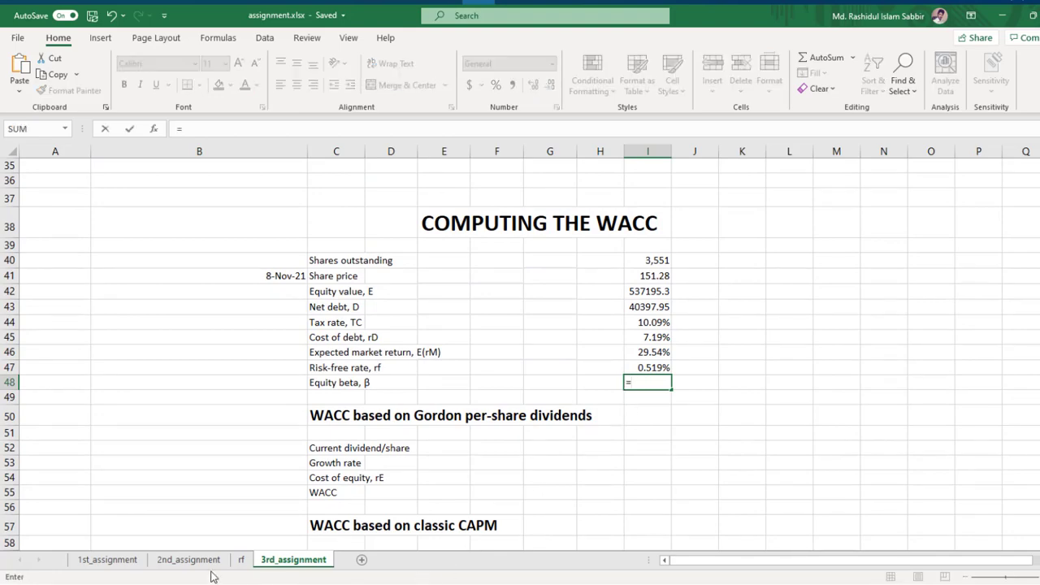
{"action": "left_click", "coordinate": [188, 559]}
{"action": "scroll", "coordinate": [584, 347], "scroll_direction": "up", "scroll_amount": 16}
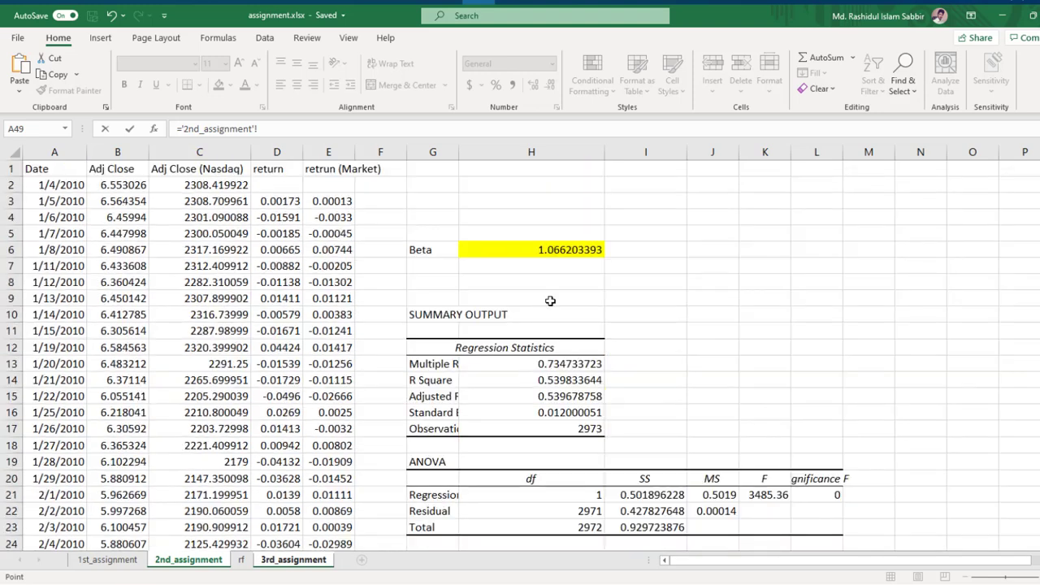
{"action": "left_click", "coordinate": [569, 250]}
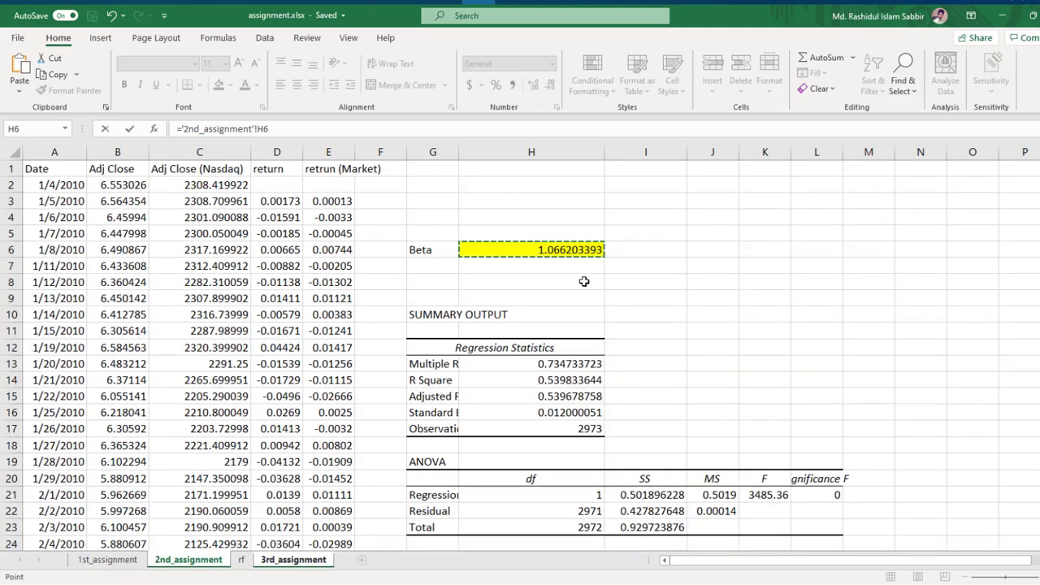
{"action": "key", "text": "Return"}
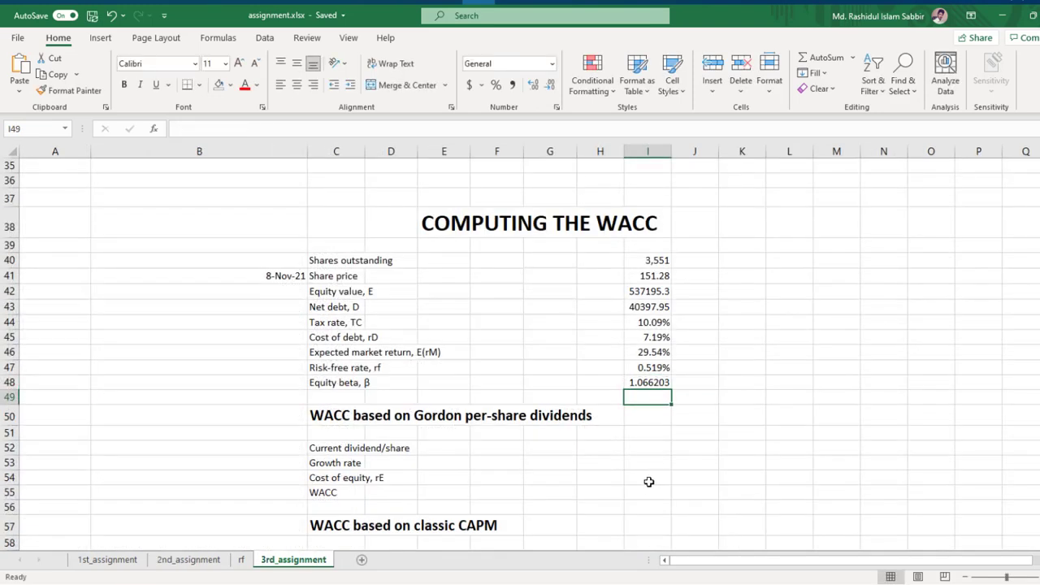
{"action": "left_click", "coordinate": [658, 382]}
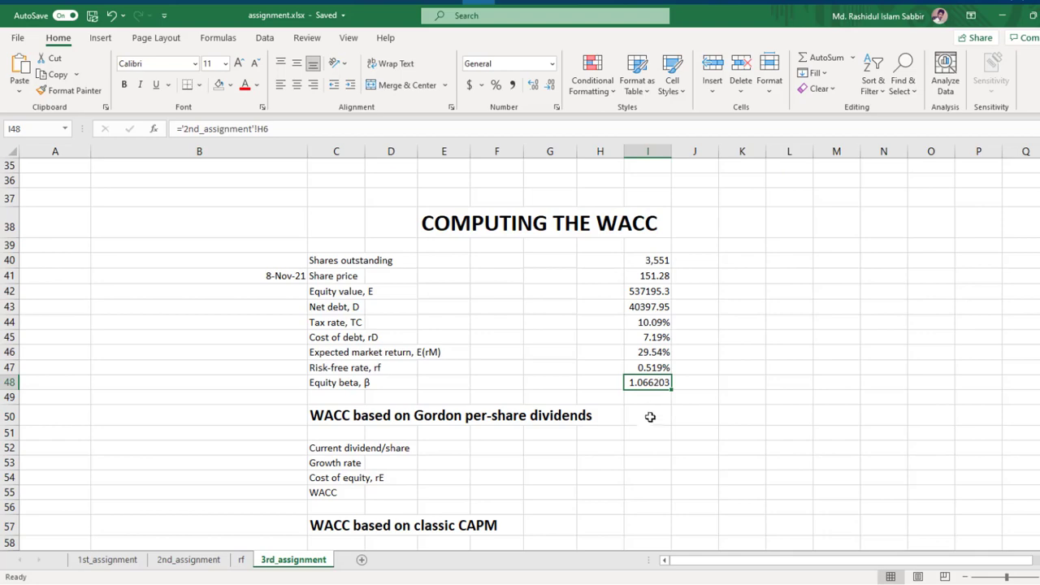
{"action": "type", "text": "="}
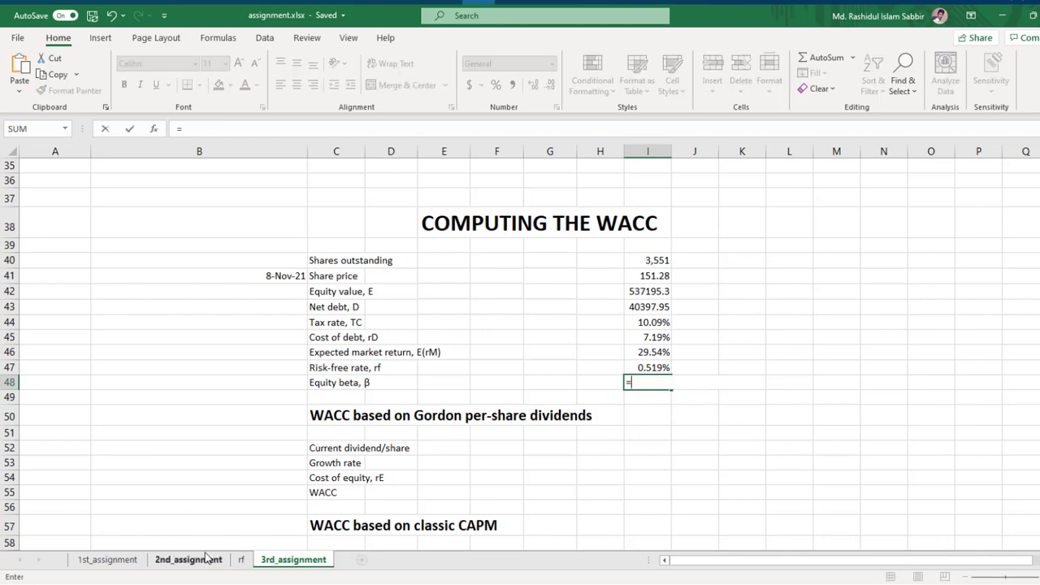
{"action": "left_click", "coordinate": [202, 560]}
{"action": "left_click", "coordinate": [577, 248]}
{"action": "key", "text": "Return"}
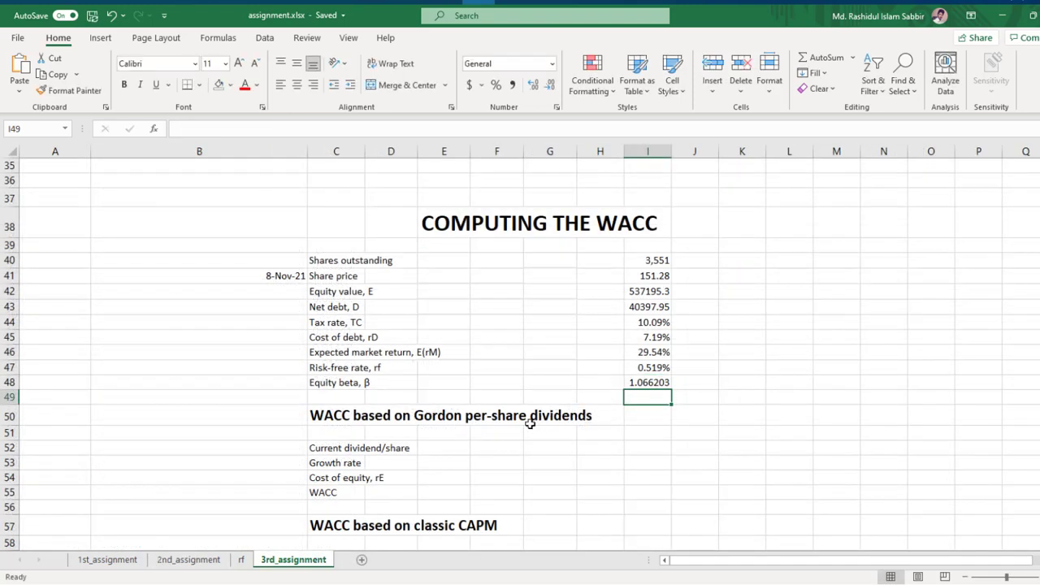
Link the Gordon-based Cost of equity, rE in I52 to the Gordon model cost of equity in J35 of the 1st_assignment sheet
{"action": "scroll", "coordinate": [514, 444], "scroll_direction": "down", "scroll_amount": 1}
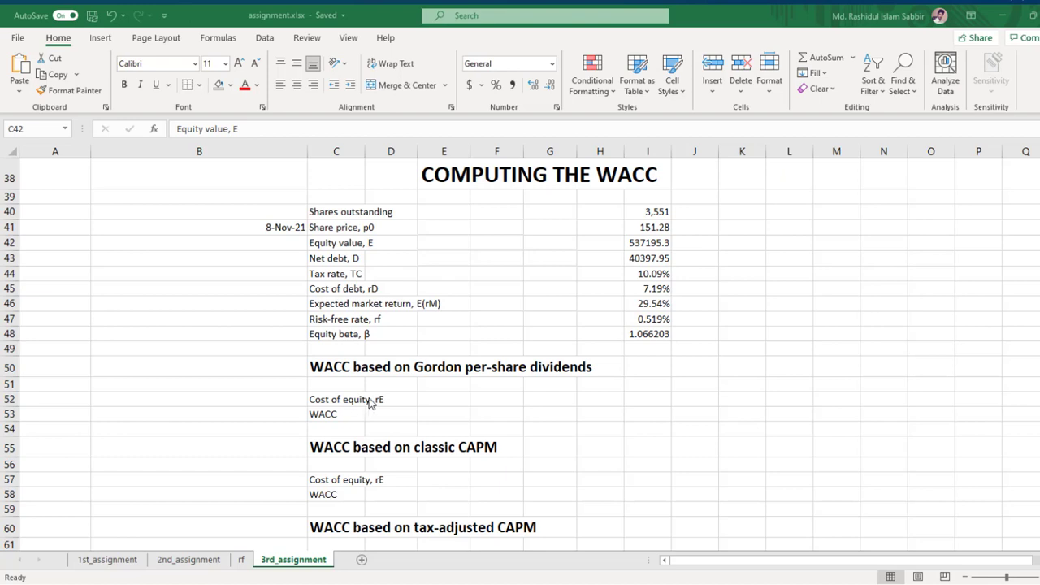
{"action": "left_click", "coordinate": [640, 399]}
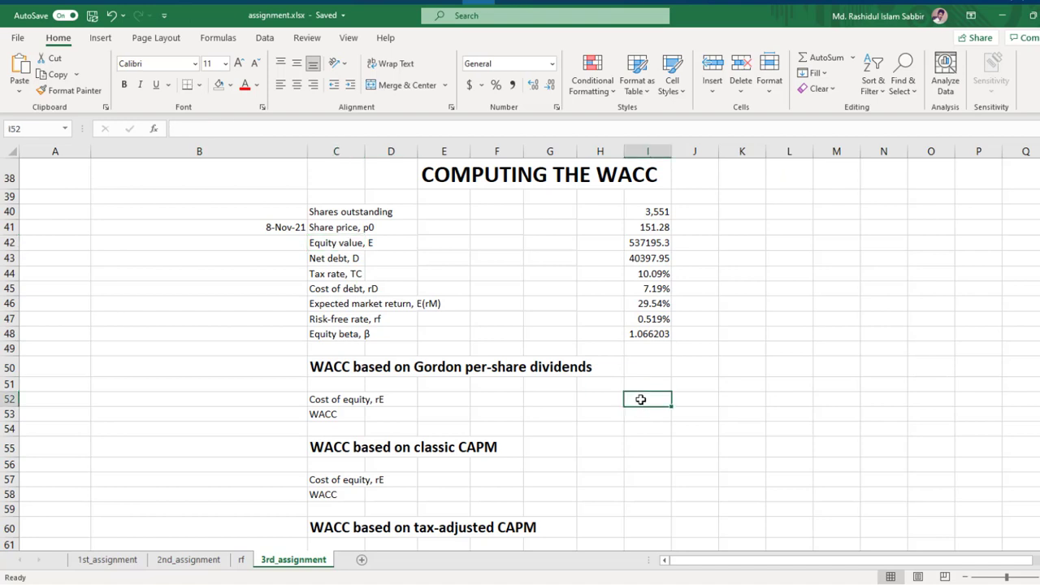
{"action": "type", "text": "="}
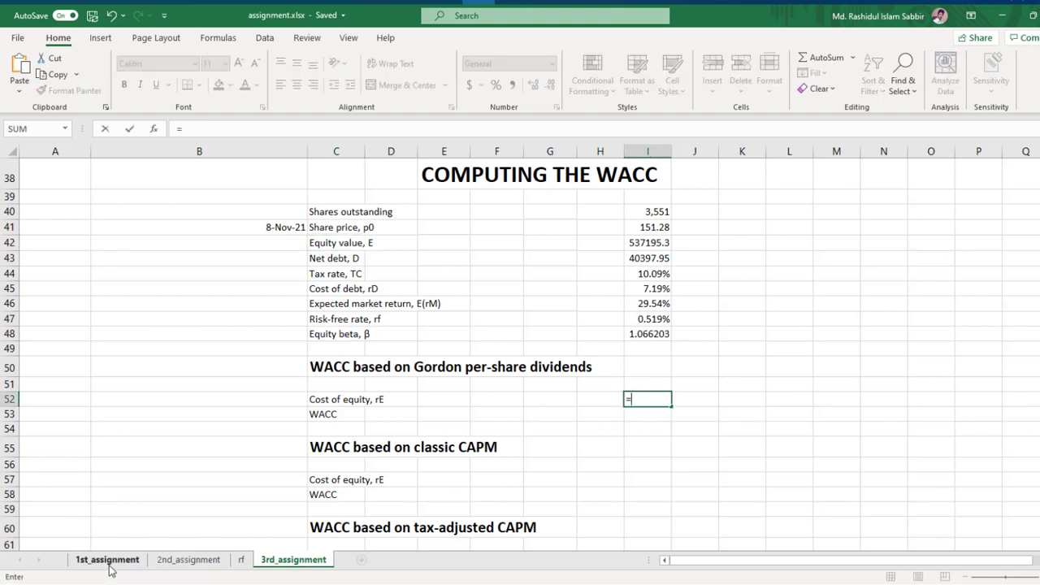
{"action": "left_click", "coordinate": [110, 562]}
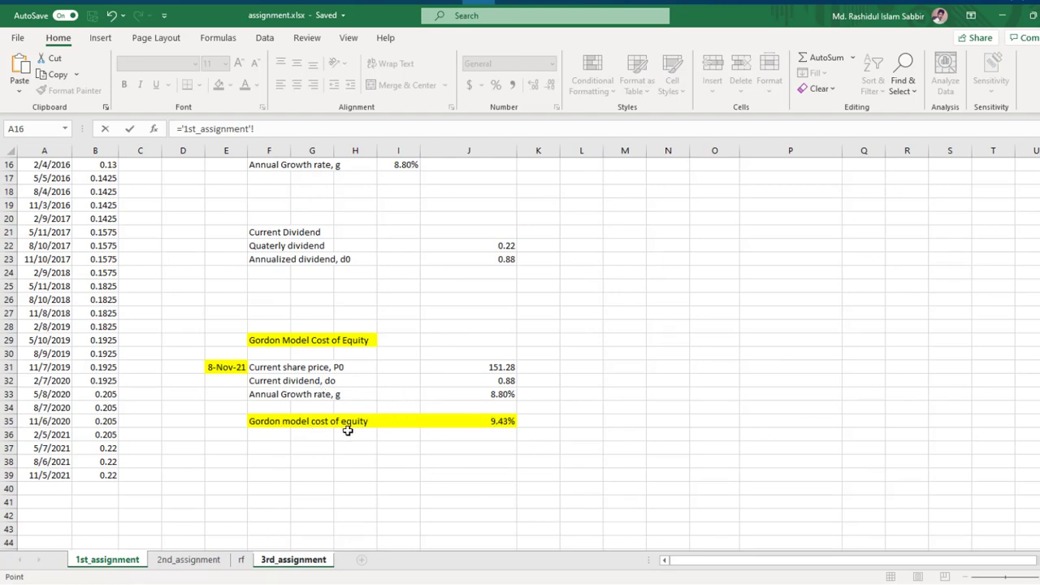
{"action": "left_click", "coordinate": [502, 421]}
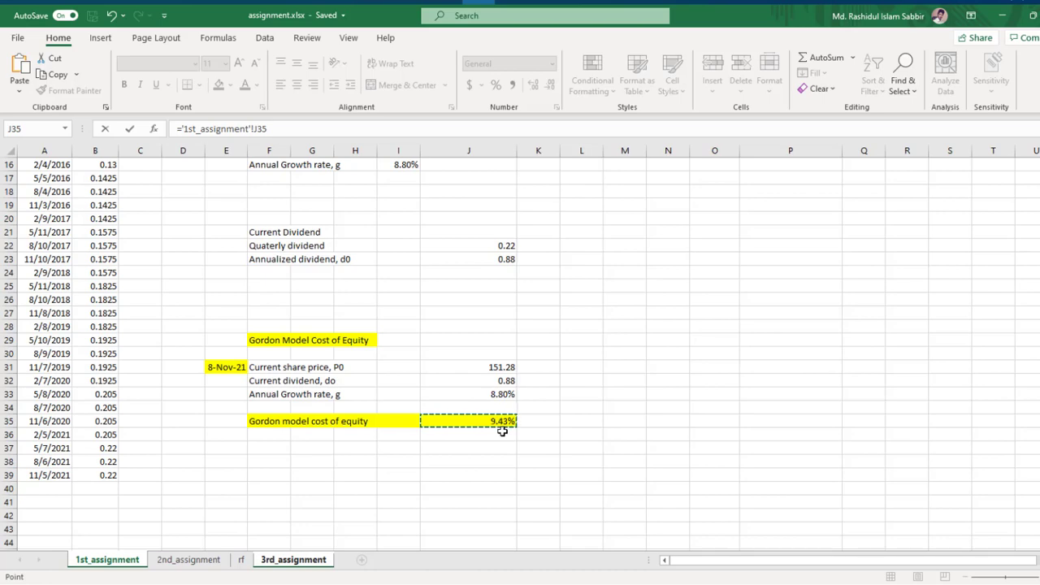
{"action": "key", "text": "Return"}
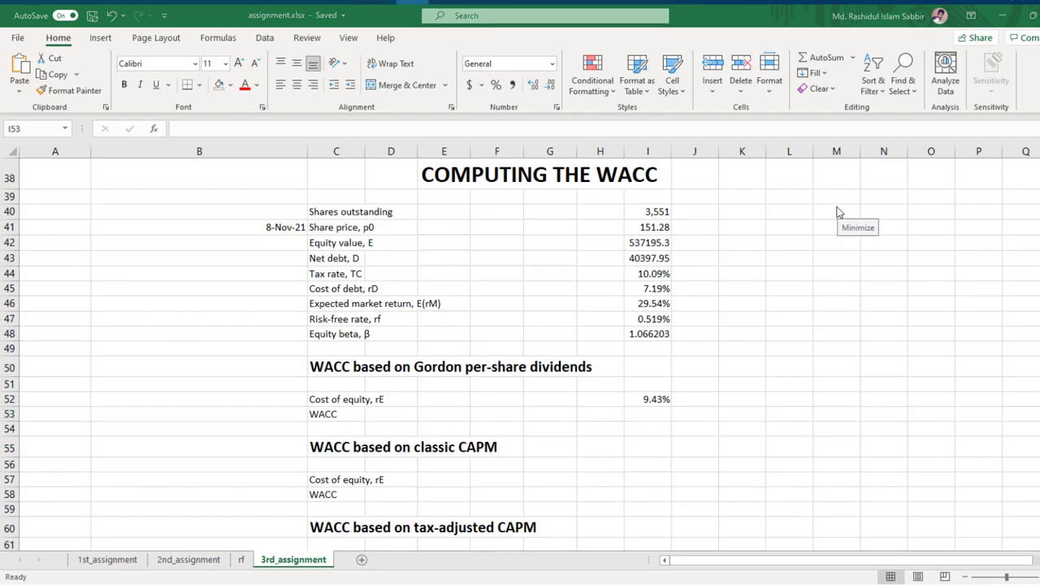
Switch to the Financial Modeling PDF in the browser to review the WACC formula, and return to the workbook
{"action": "scroll", "coordinate": [596, 423], "scroll_direction": "down", "scroll_amount": 2}
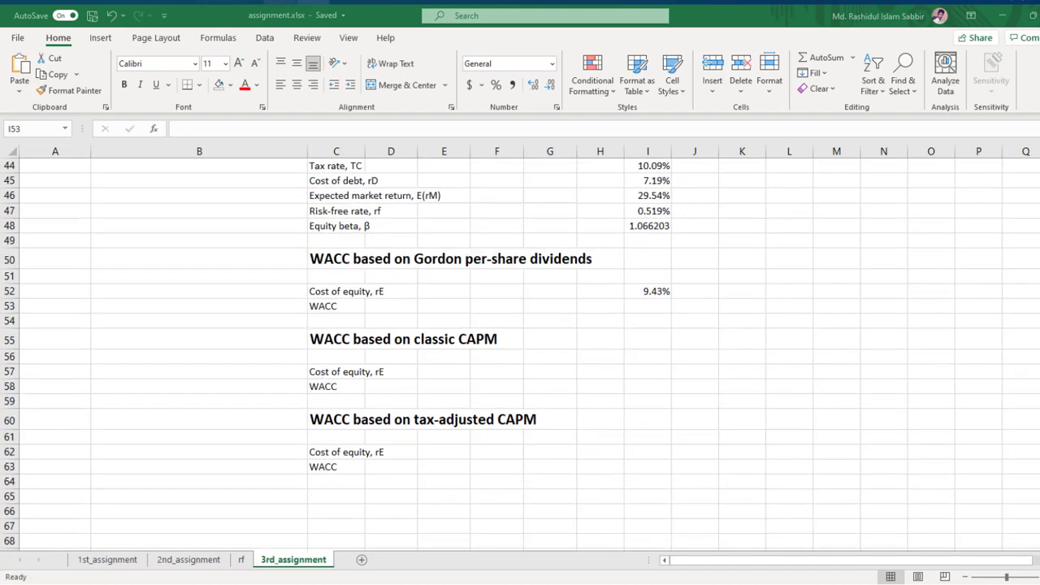
{"action": "key", "text": "alt+Tab"}
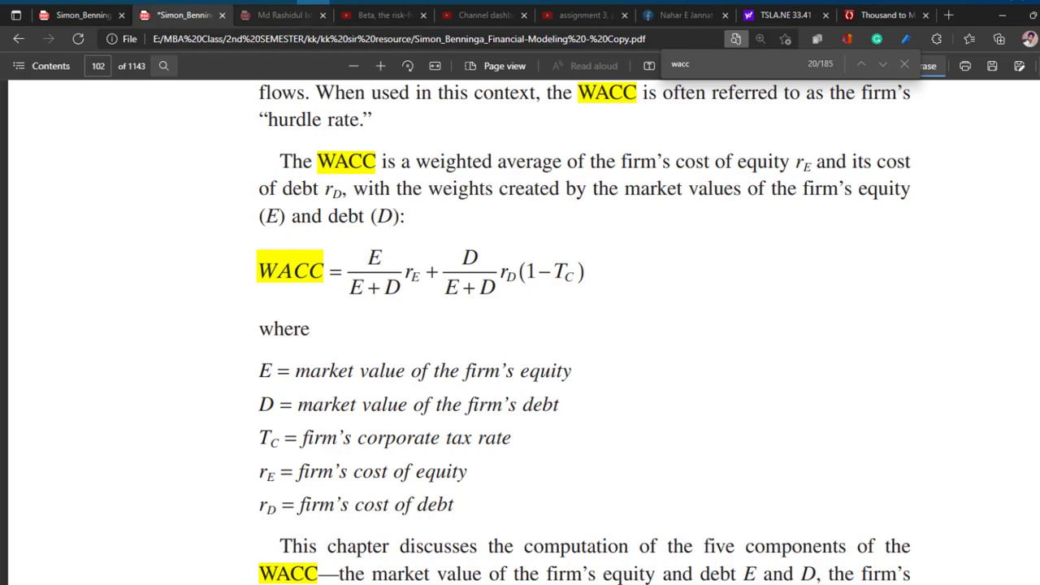
{"action": "key", "text": "alt+Tab"}
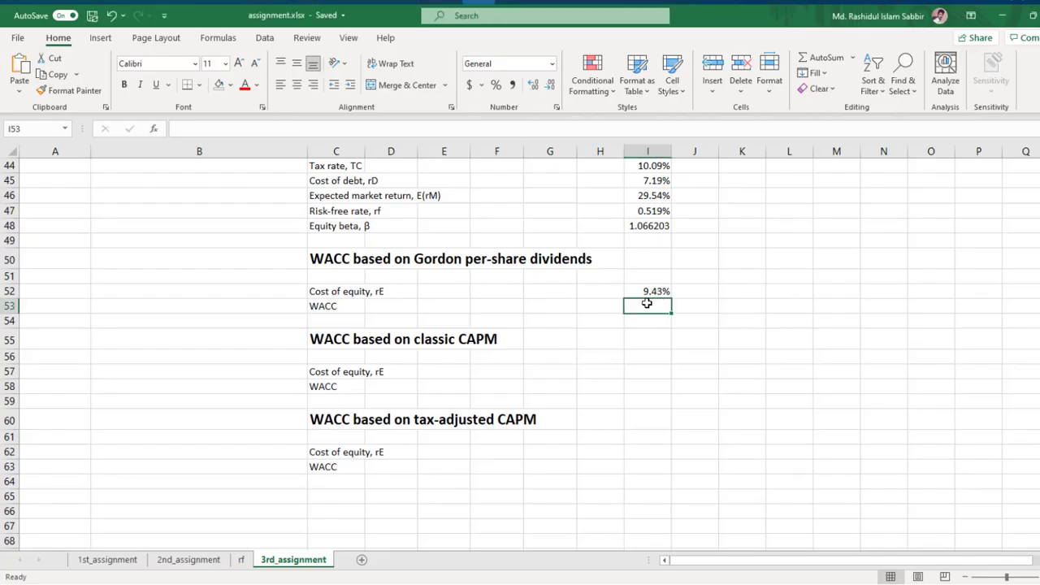
Enter the equity weight formula =I42/(I42+I43) in the Gordon-based WACC cell I53
{"action": "type", "text": "="}
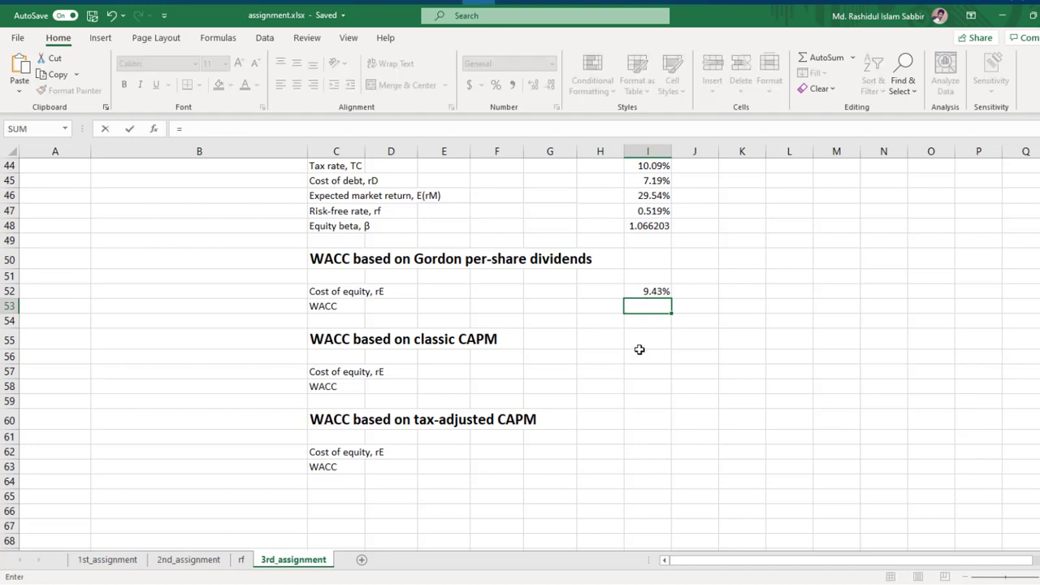
{"action": "scroll", "coordinate": [642, 346], "scroll_direction": "up", "scroll_amount": 2}
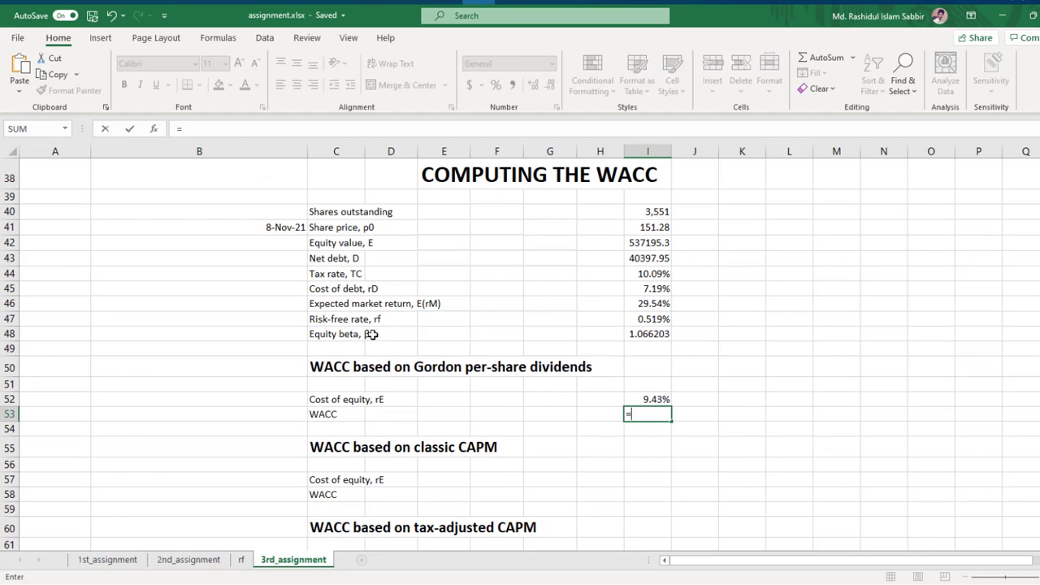
{"action": "left_click", "coordinate": [646, 242]}
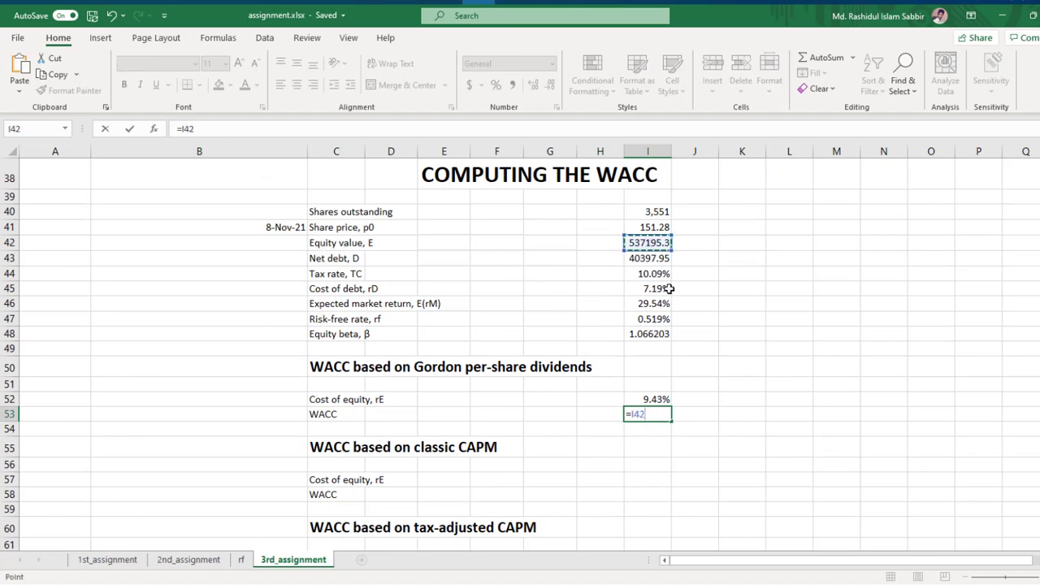
{"action": "type", "text": "/("}
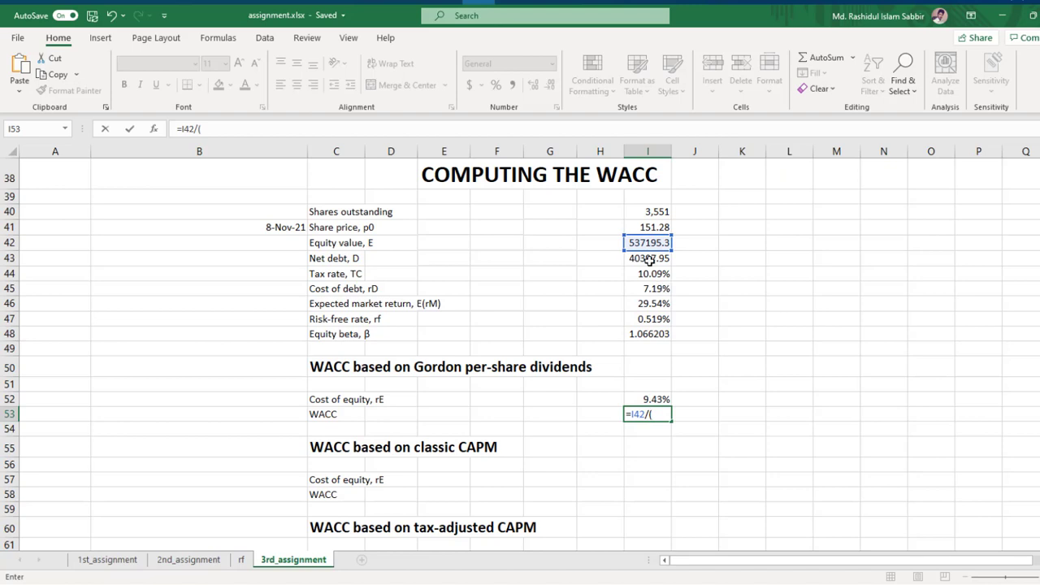
{"action": "left_click", "coordinate": [646, 242]}
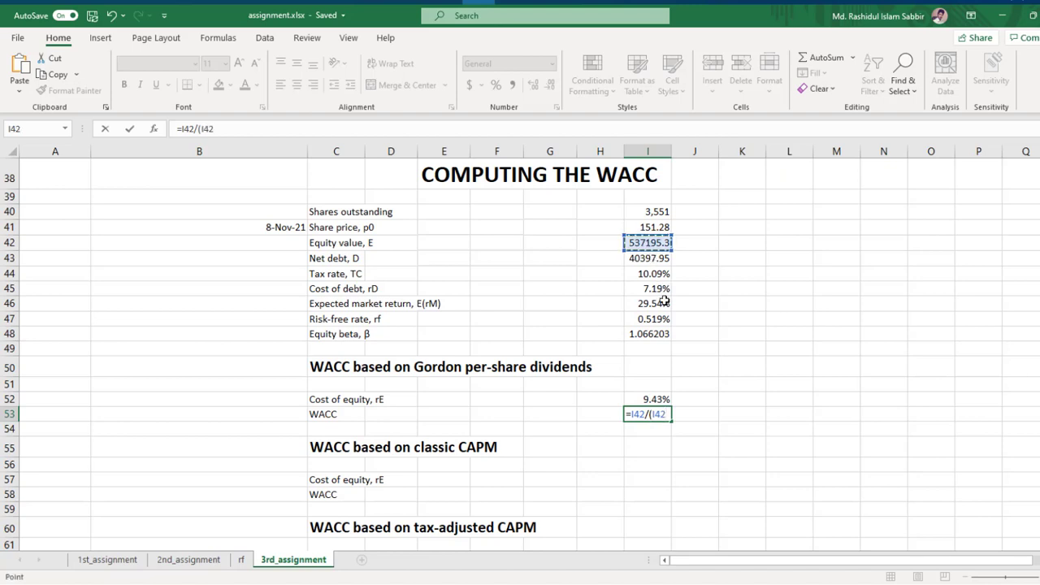
{"action": "type", "text": "+"}
{"action": "left_click", "coordinate": [650, 257]}
{"action": "type", "text": ")"}
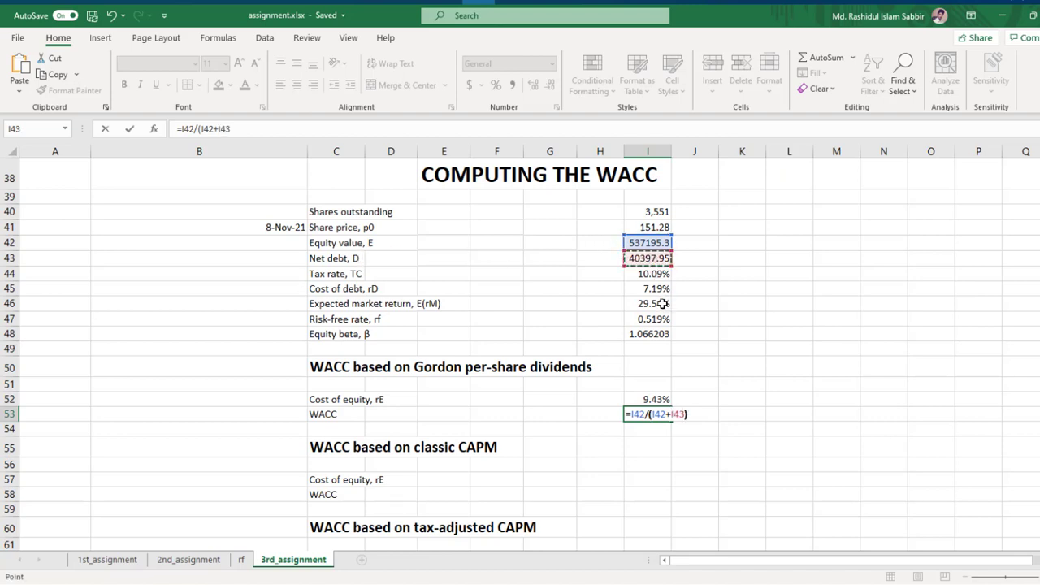
{"action": "key", "text": "Left"}
{"action": "key", "text": "Left"}
{"action": "key", "text": "Left"}
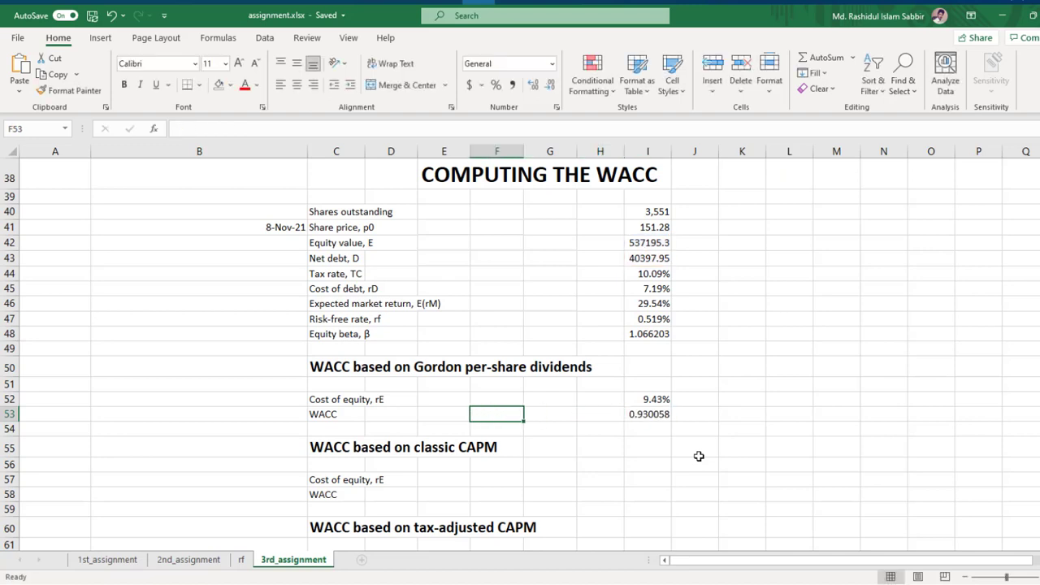
Extend the I53 formula to =(I42/(I42+I43))*I52+I43/(I42+I43), weighting the cost of equity and adding the debt weight
{"action": "left_click", "coordinate": [635, 414]}
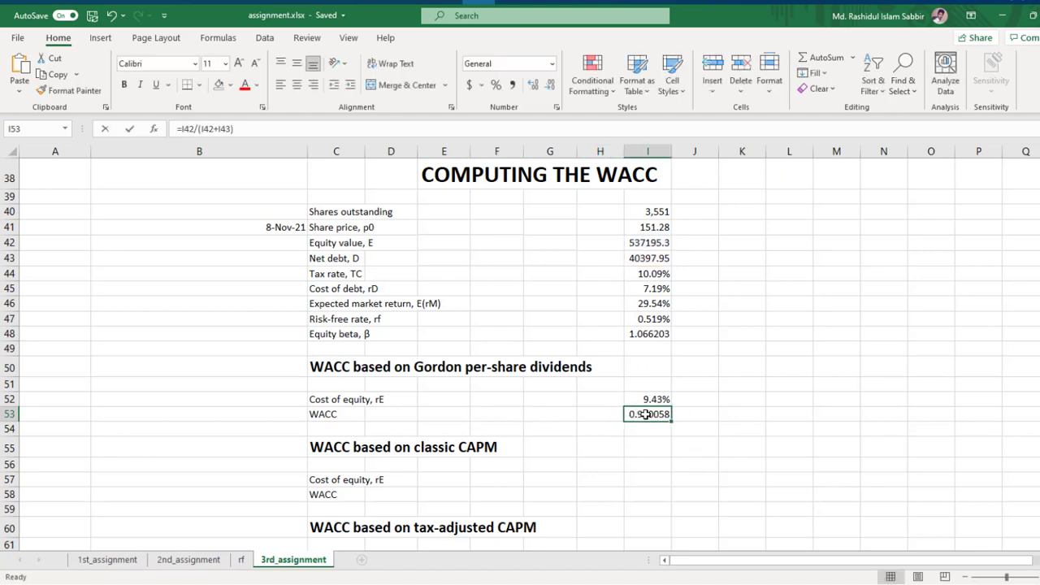
{"action": "double_click", "coordinate": [644, 413]}
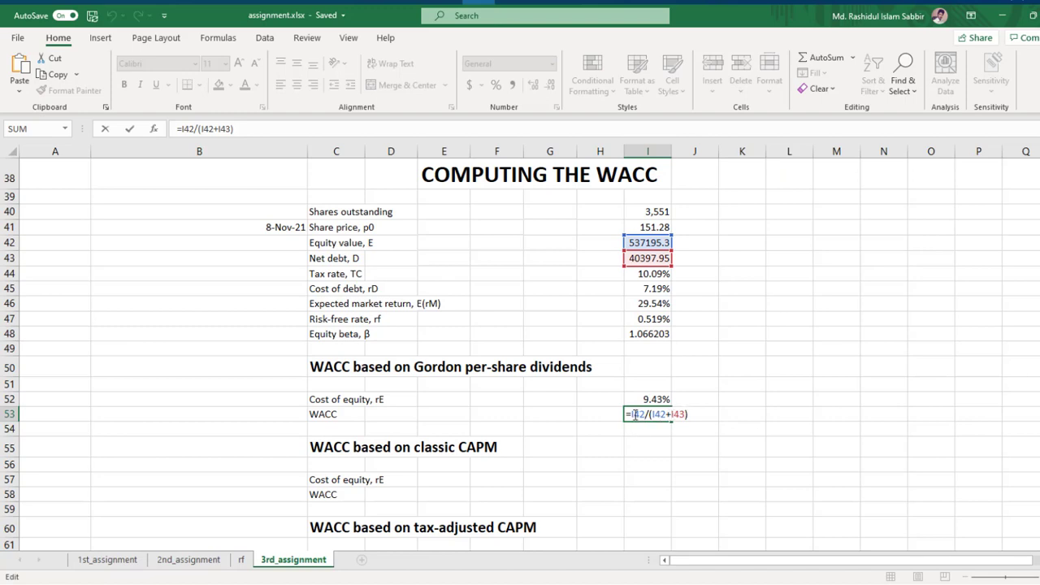
{"action": "type", "text": "("}
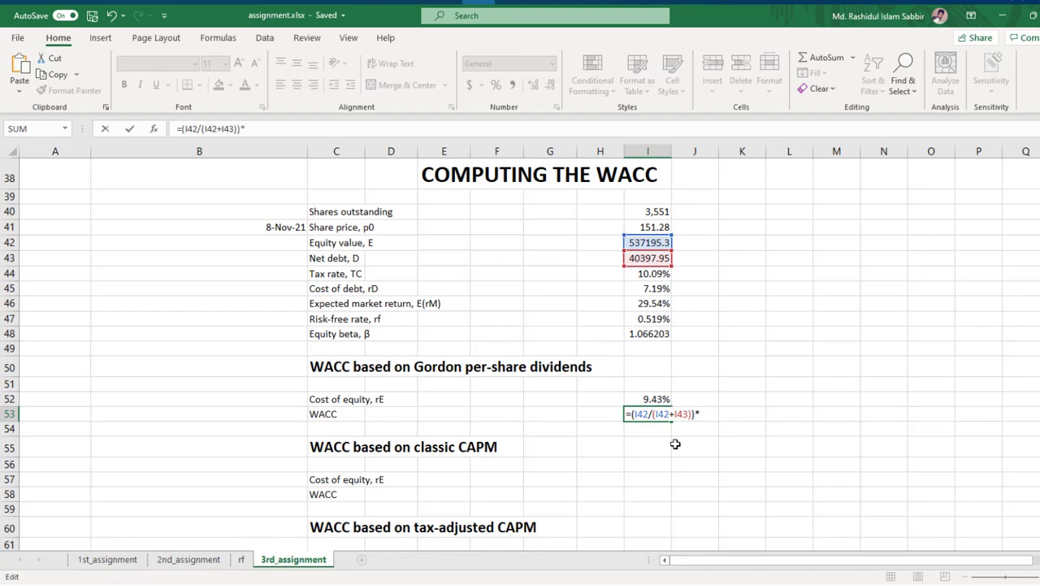
{"action": "left_click", "coordinate": [640, 399]}
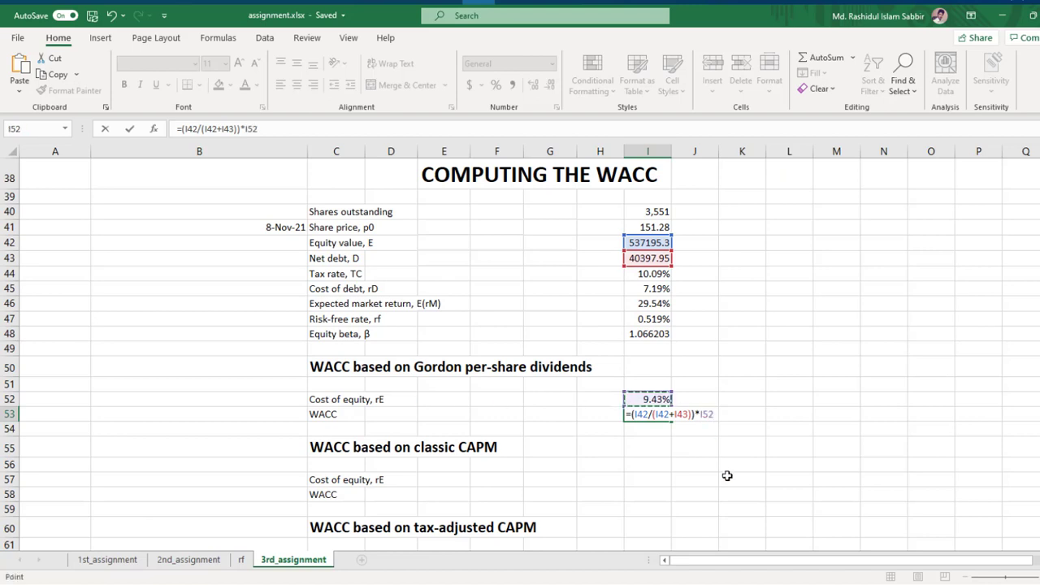
{"action": "type", "text": "+"}
{"action": "left_click", "coordinate": [653, 258]}
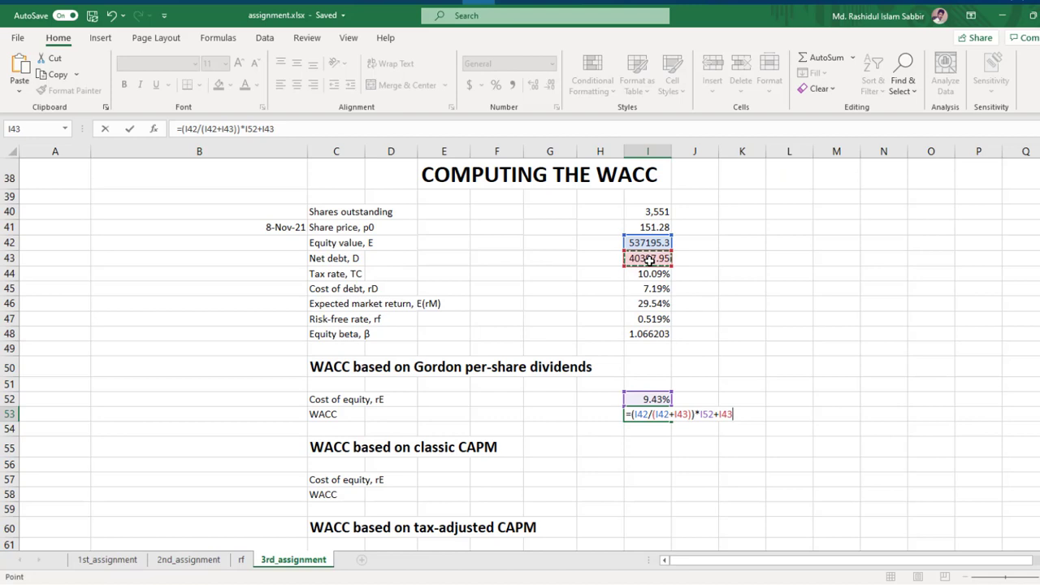
{"action": "type", "text": "/("}
{"action": "left_click", "coordinate": [659, 242]}
{"action": "type", "text": "+"}
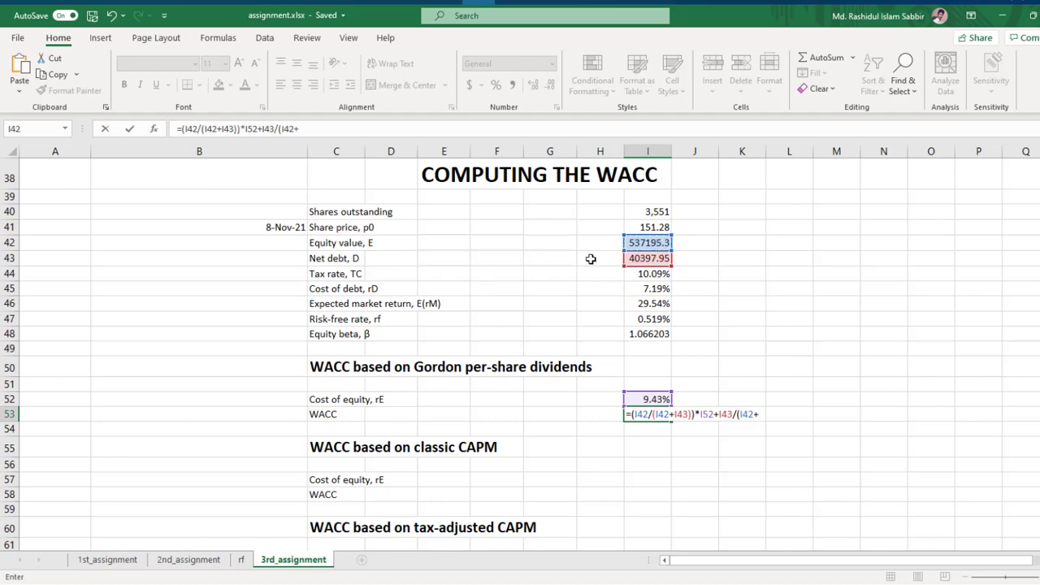
{"action": "left_click", "coordinate": [648, 259]}
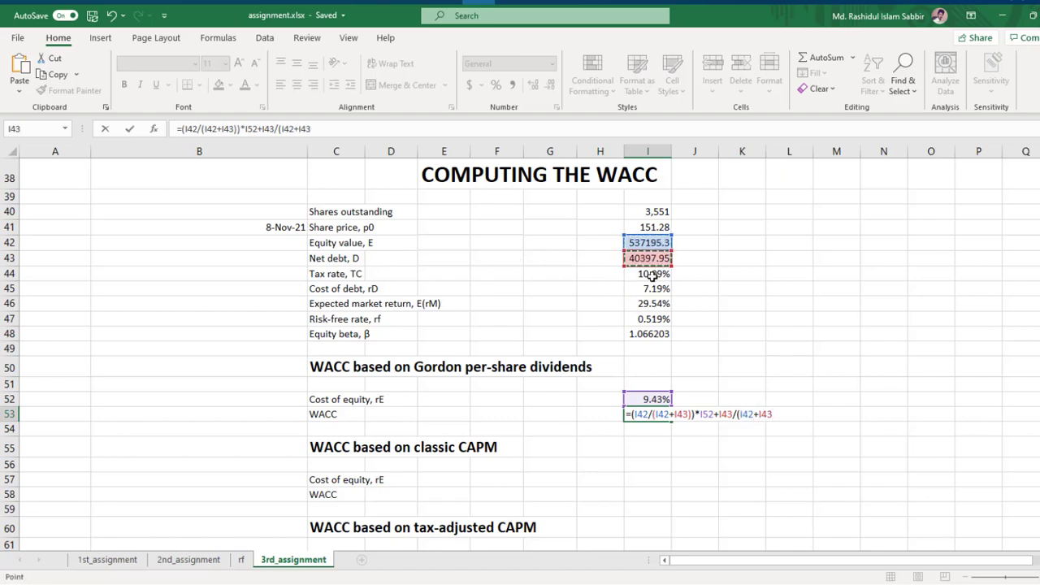
{"action": "type", "text": ")"}
{"action": "key", "text": "Left"}
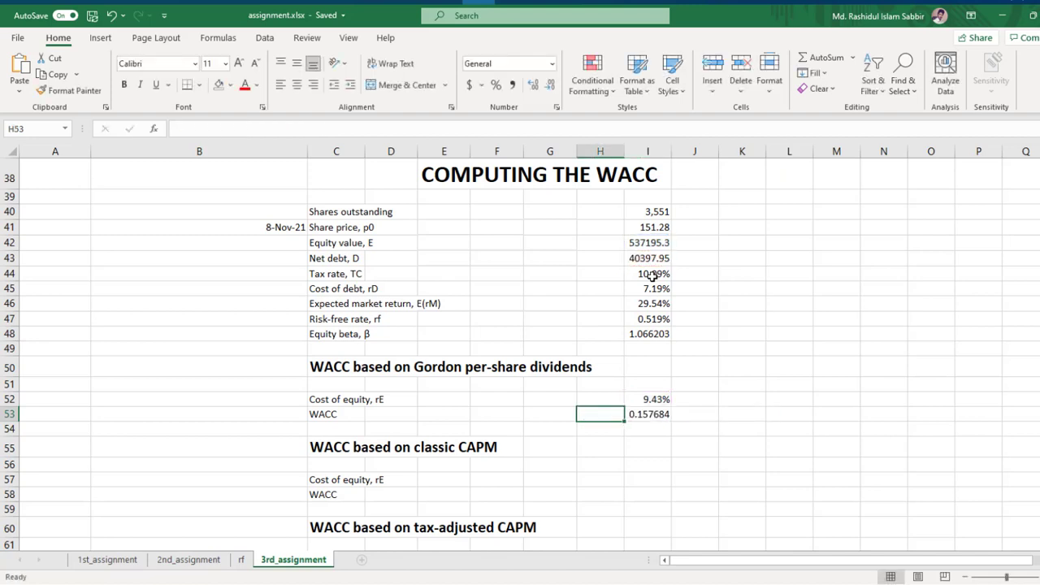
Bracket the debt weight in the I53 formula, multiply it by I45*(1-I44), and format the WACC as a percentage with three decimal places
{"action": "left_click", "coordinate": [652, 416]}
{"action": "double_click", "coordinate": [652, 416]}
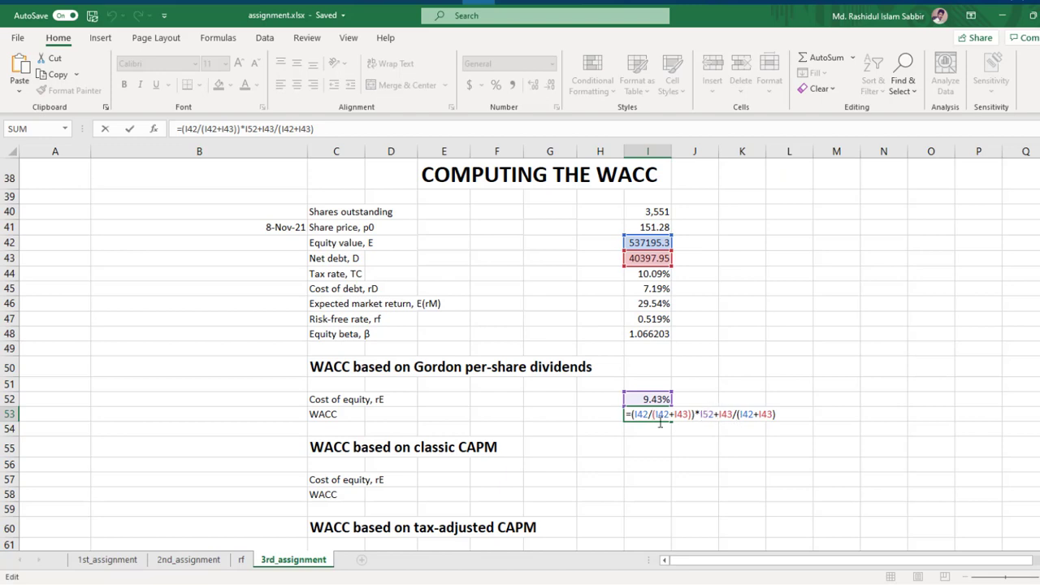
{"action": "key", "text": "Right"}
{"action": "key", "text": "Right"}
{"action": "key", "text": "Right"}
{"action": "type", "text": "("}
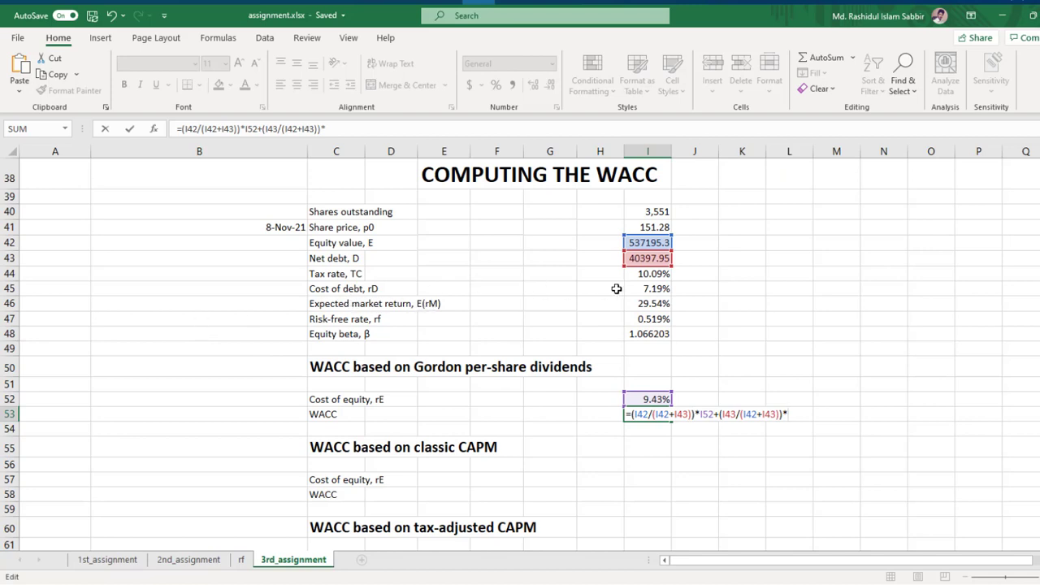
{"action": "left_click", "coordinate": [659, 289]}
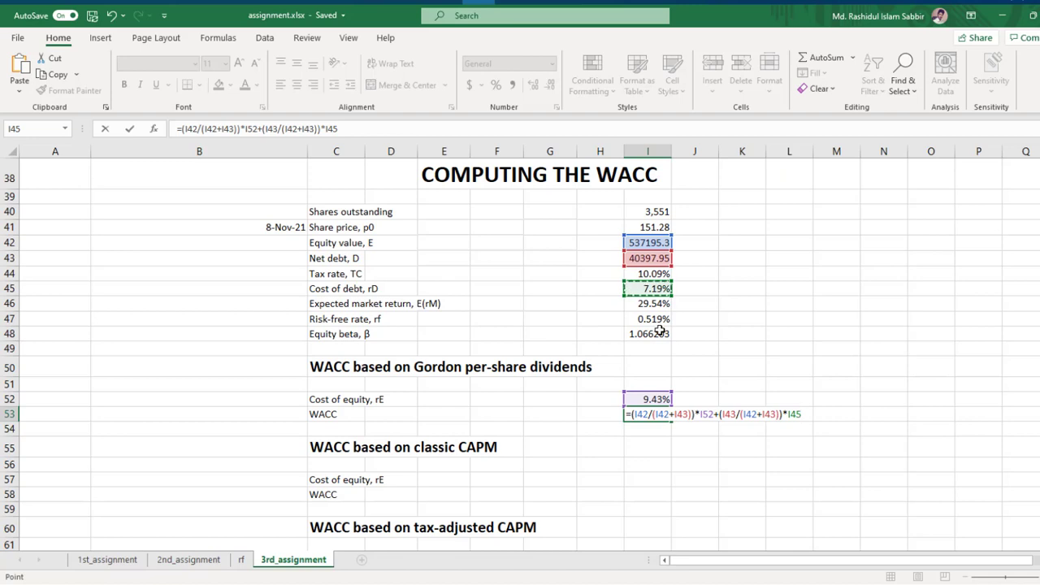
{"action": "type", "text": "*(1-"}
{"action": "left_click", "coordinate": [648, 274]}
{"action": "type", "text": ")"}
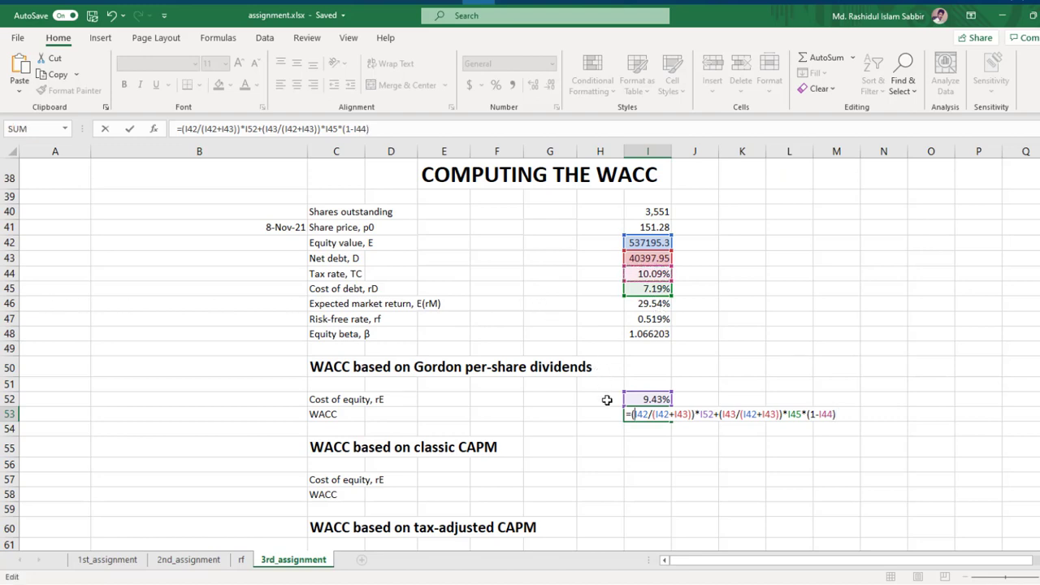
{"action": "key", "text": "Return"}
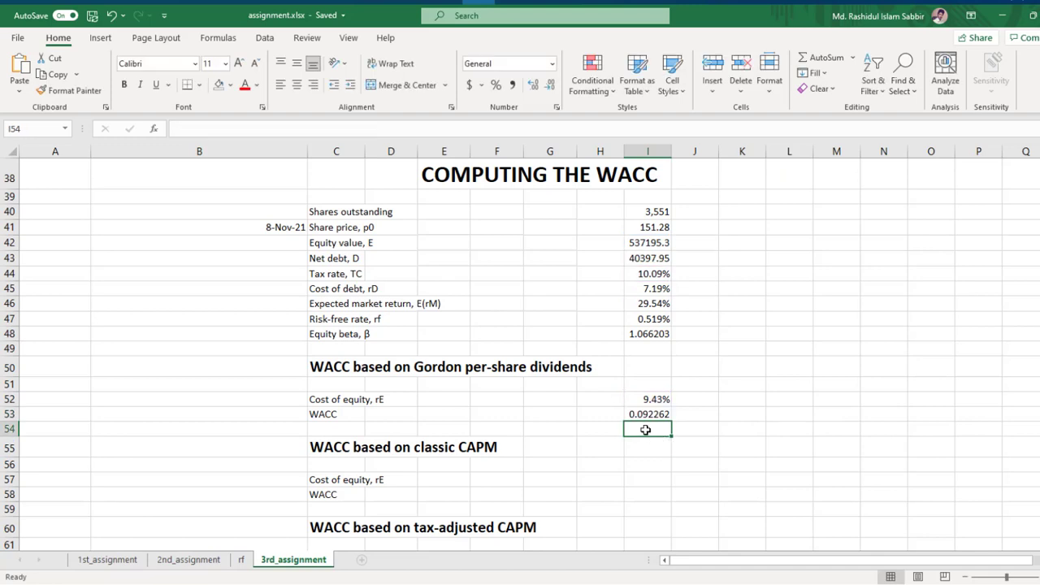
{"action": "left_click", "coordinate": [645, 412]}
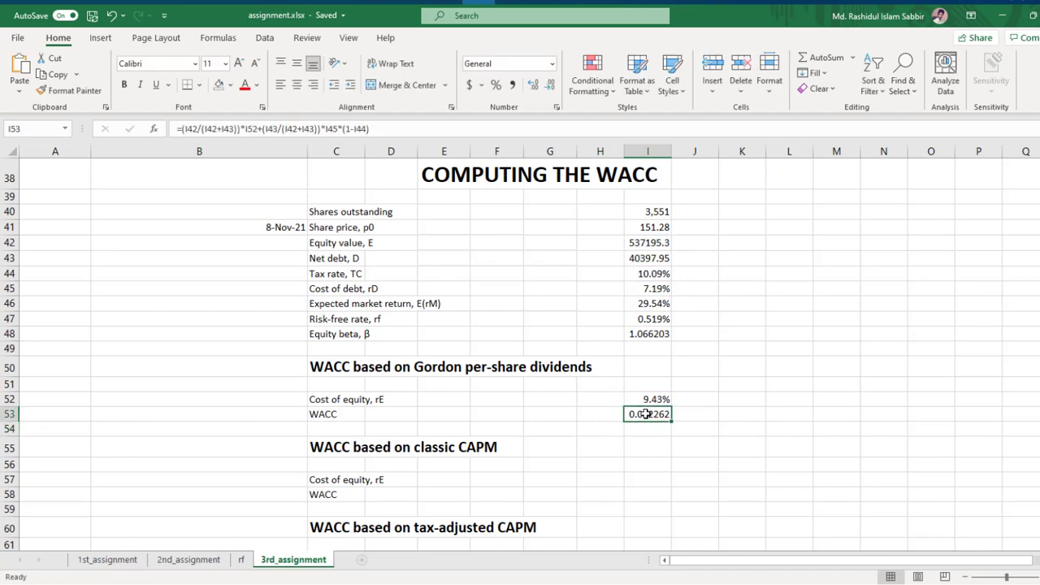
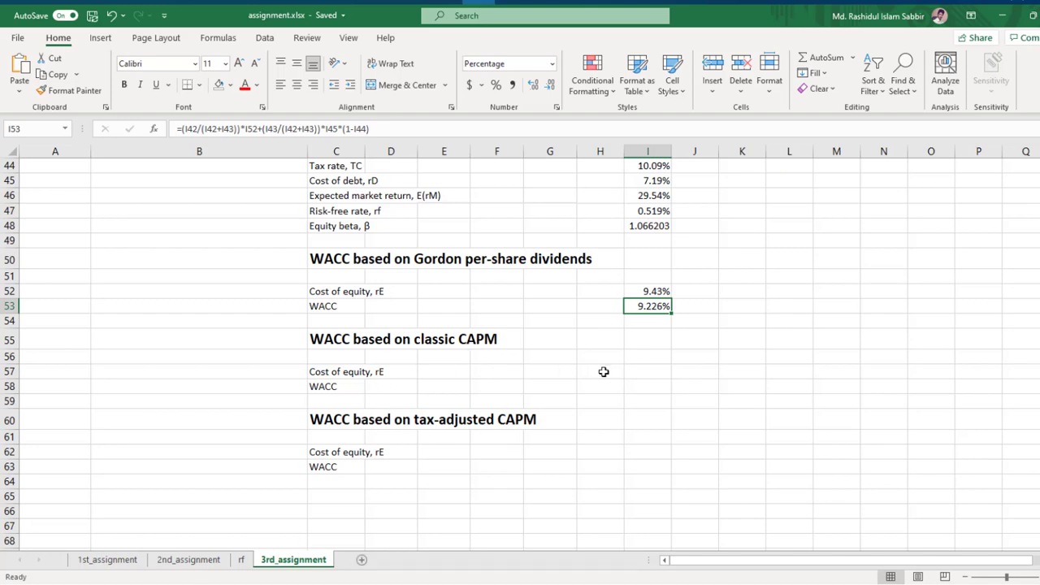
Link the classic CAPM Cost of equity, rE in I57 to the CAPM cost of equity in I62 of the 2nd_assignment sheet
{"action": "left_click", "coordinate": [648, 373]}
{"action": "type", "text": "="}
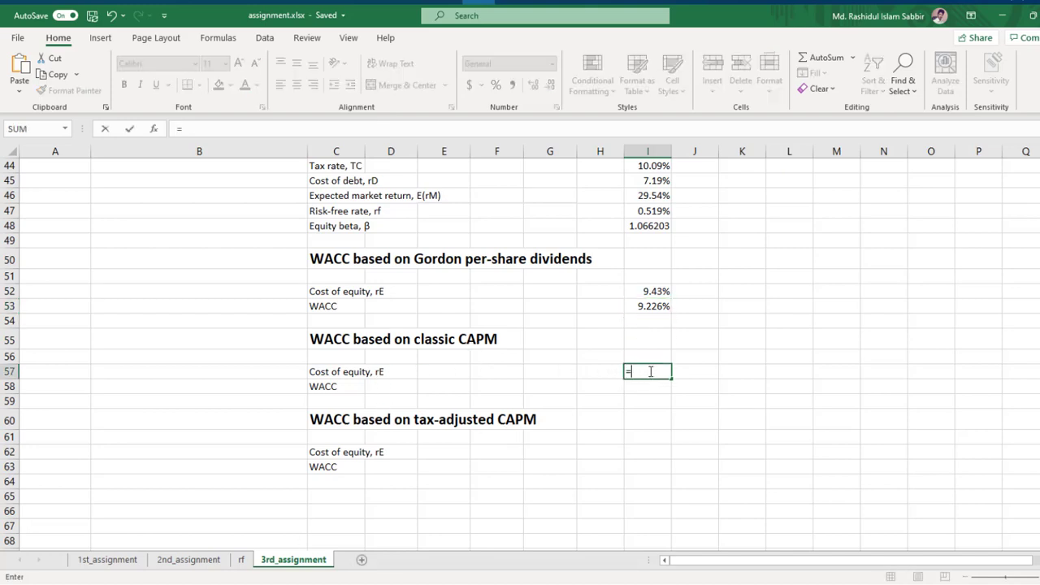
{"action": "left_click", "coordinate": [203, 560]}
{"action": "scroll", "coordinate": [654, 348], "scroll_direction": "down", "scroll_amount": 13}
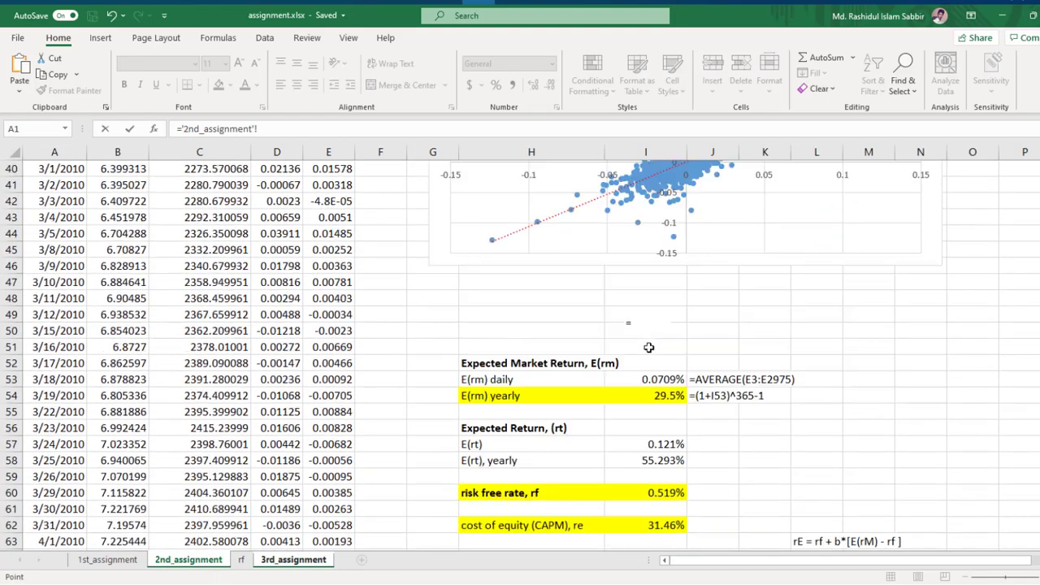
{"action": "scroll", "coordinate": [649, 348], "scroll_direction": "down", "scroll_amount": 3}
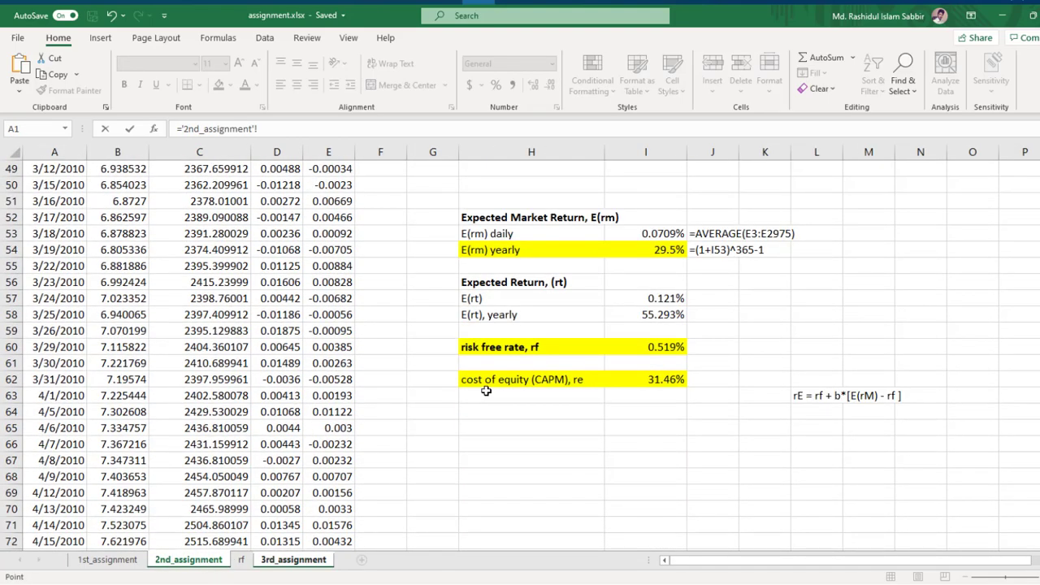
{"action": "left_click", "coordinate": [663, 379]}
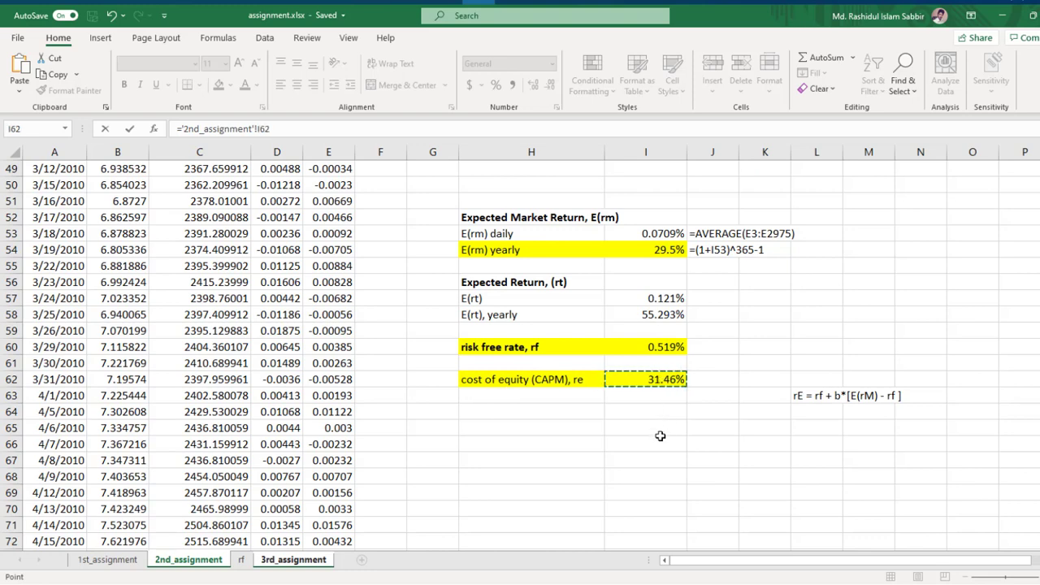
{"action": "key", "text": "Return"}
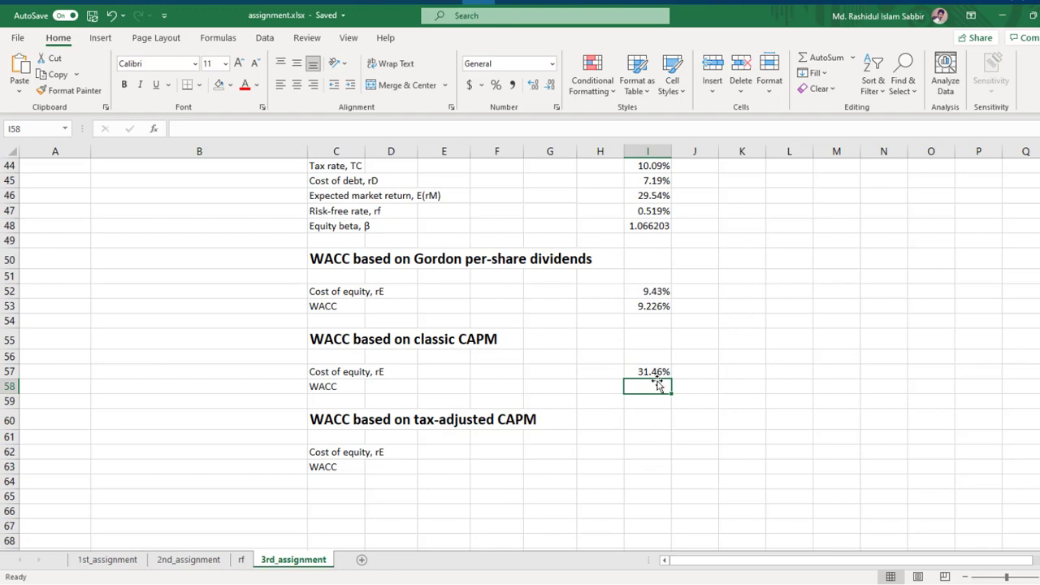
Copy the full formula text from the Gordon-based WACC cell I53
{"action": "left_click", "coordinate": [642, 306]}
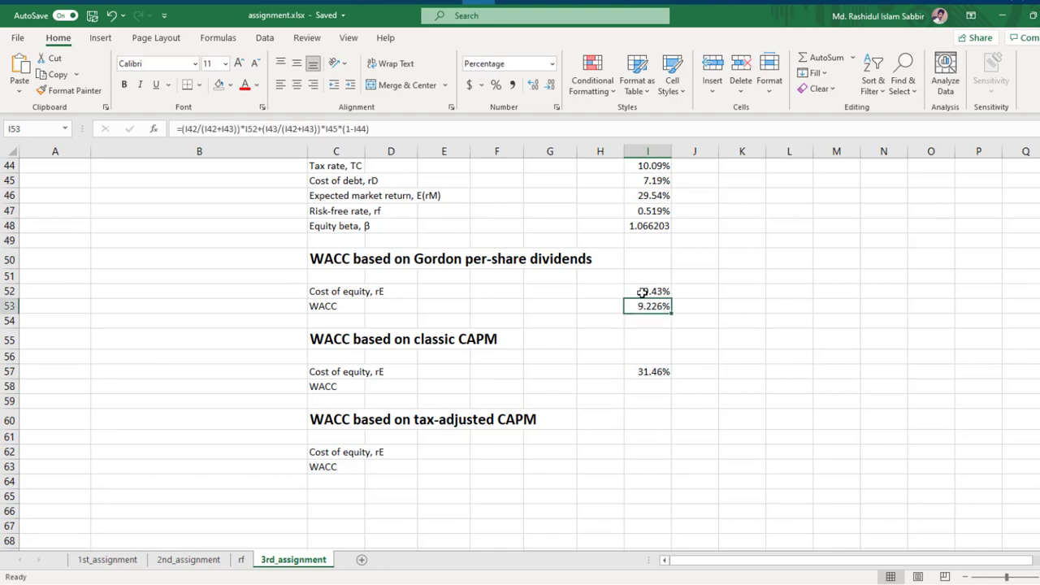
{"action": "left_click_drag", "start_coordinate": [182, 130], "coordinate": [419, 127]}
{"action": "right_click", "coordinate": [308, 130]}
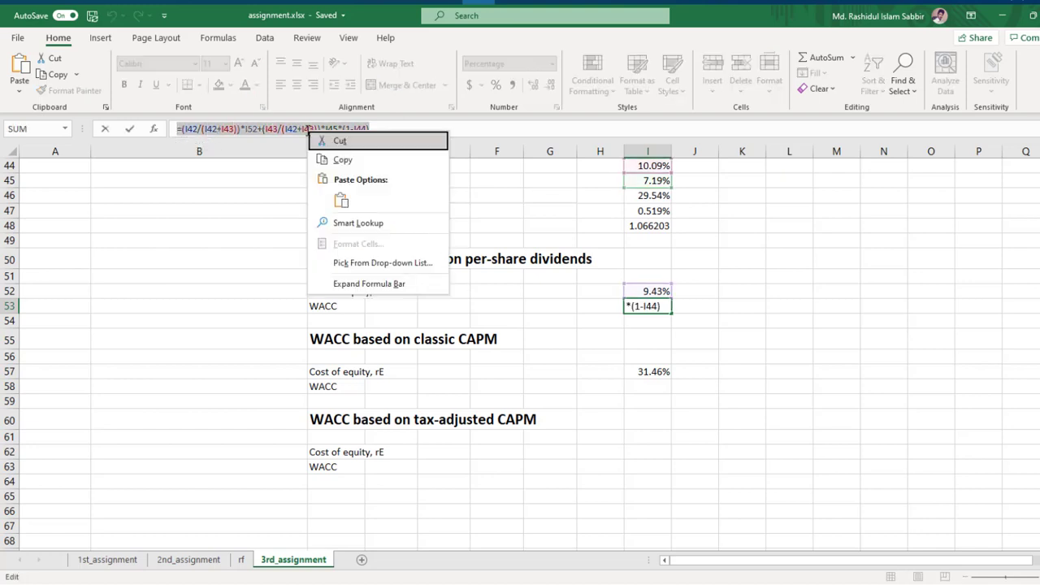
{"action": "left_click", "coordinate": [348, 161]}
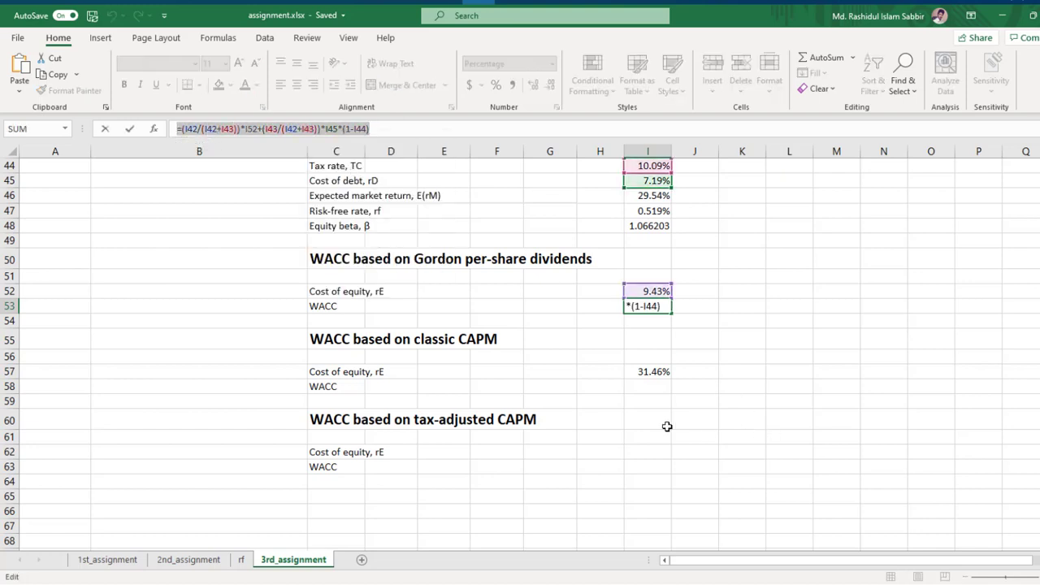
{"action": "type", "text": "="}
{"action": "left_click", "coordinate": [649, 390]}
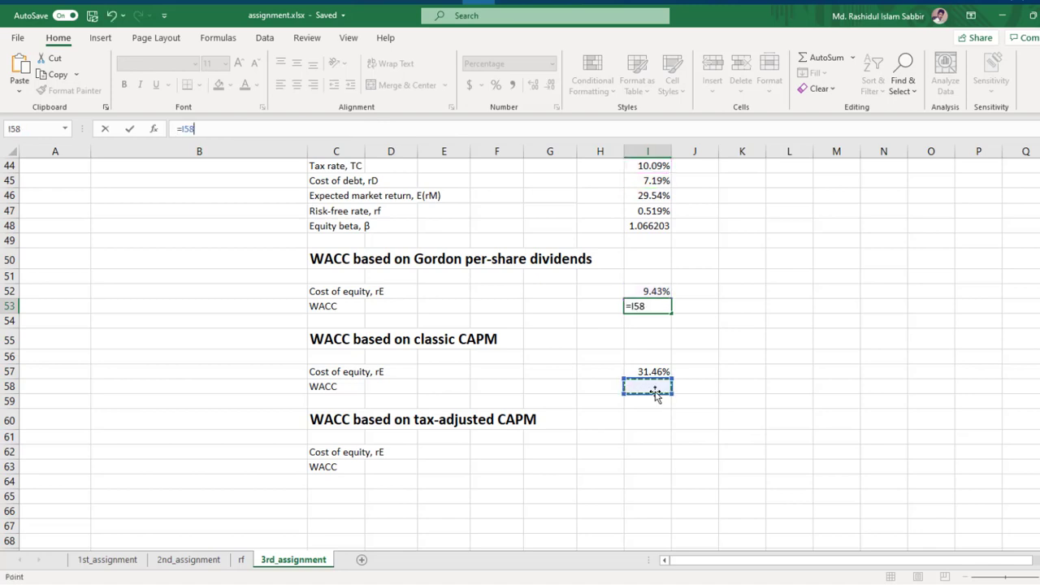
{"action": "key", "text": "Escape"}
Paste the copied WACC formula into the classic CAPM WACC cell I58 and replace the I52 reference with I57
{"action": "left_click", "coordinate": [652, 389]}
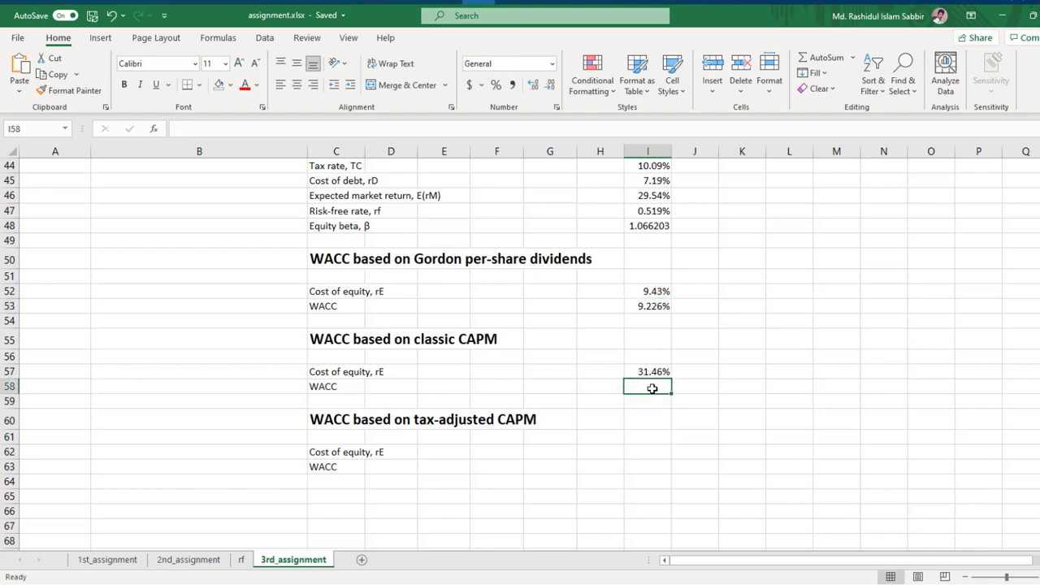
{"action": "left_click", "coordinate": [205, 131]}
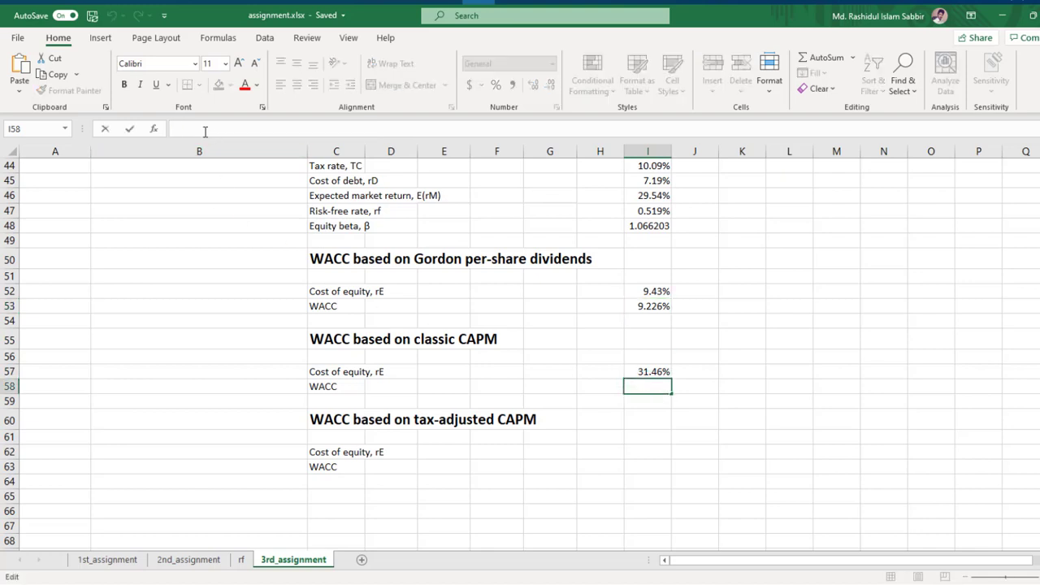
{"action": "key", "text": "ctrl+v"}
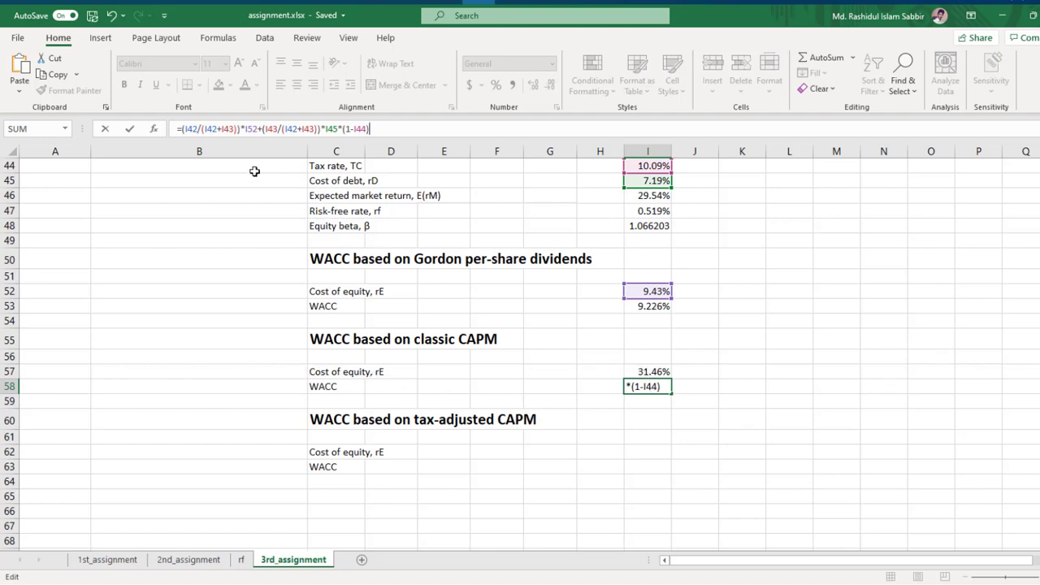
{"action": "left_click", "coordinate": [196, 130]}
{"action": "left_click", "coordinate": [254, 130]}
{"action": "key", "text": "BackSpace"}
{"action": "key", "text": "BackSpace"}
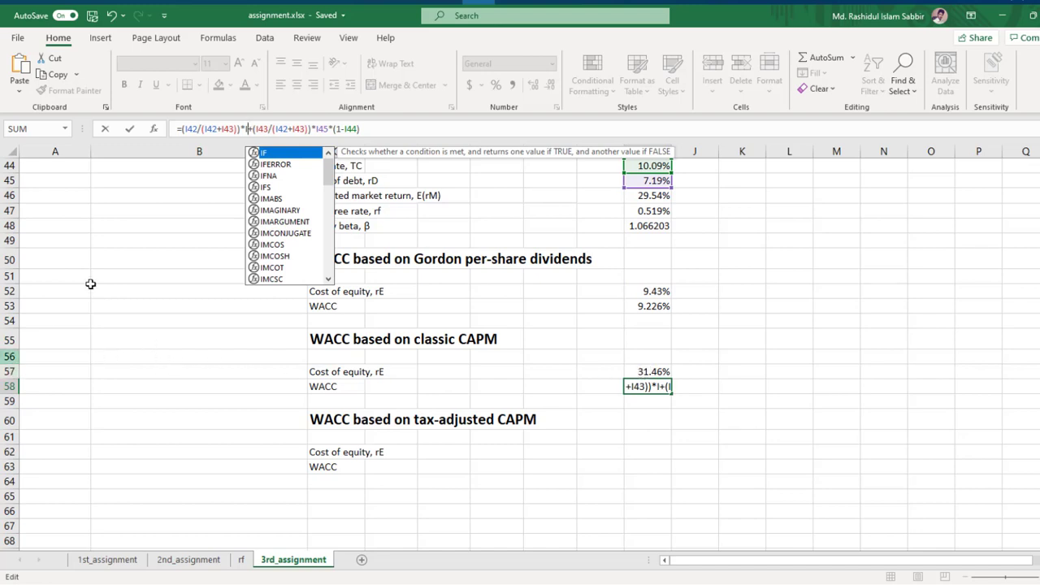
{"action": "type", "text": "57"}
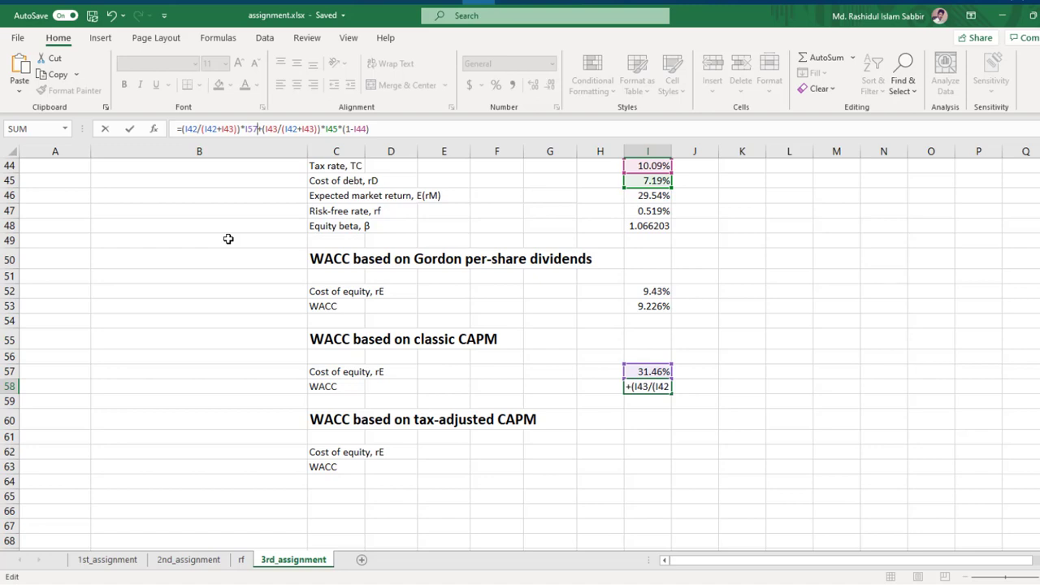
{"action": "key", "text": "Return"}
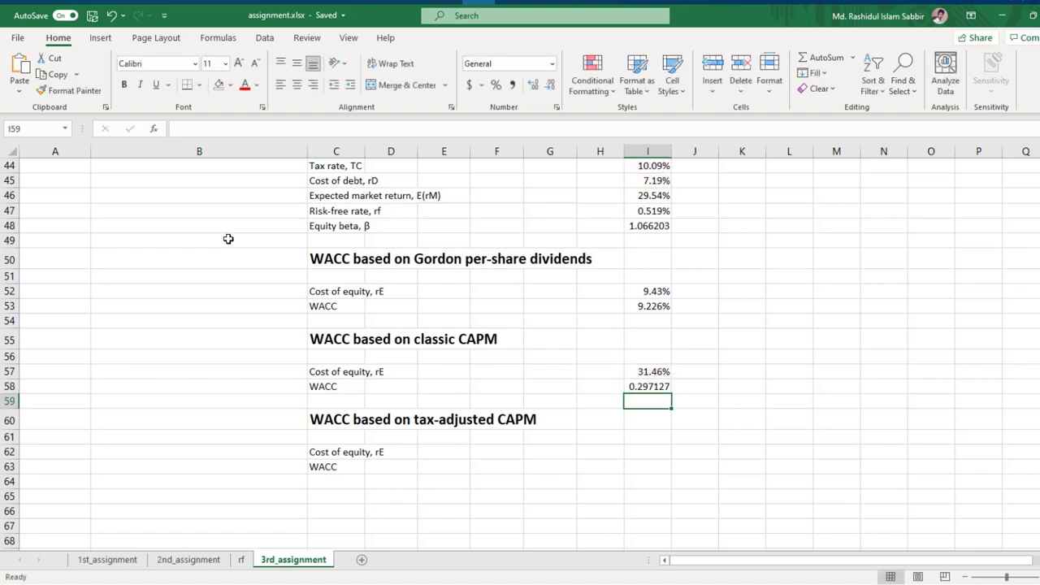
Format the classic CAPM WACC in I58 as a percentage with two decimal places
{"action": "left_click", "coordinate": [648, 387]}
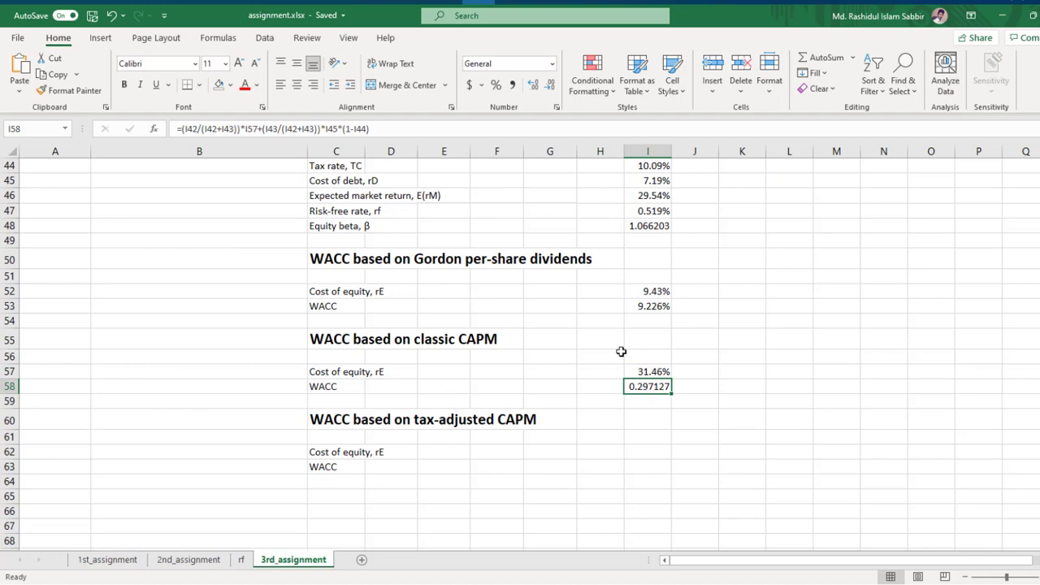
{"action": "left_click", "coordinate": [497, 86]}
{"action": "left_click", "coordinate": [533, 86]}
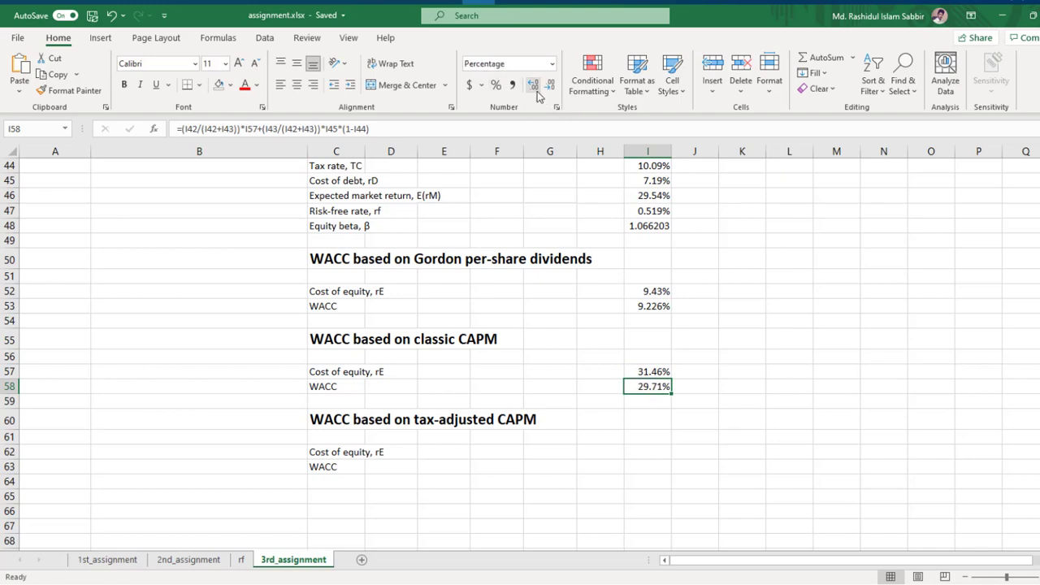
{"action": "left_click", "coordinate": [534, 86]}
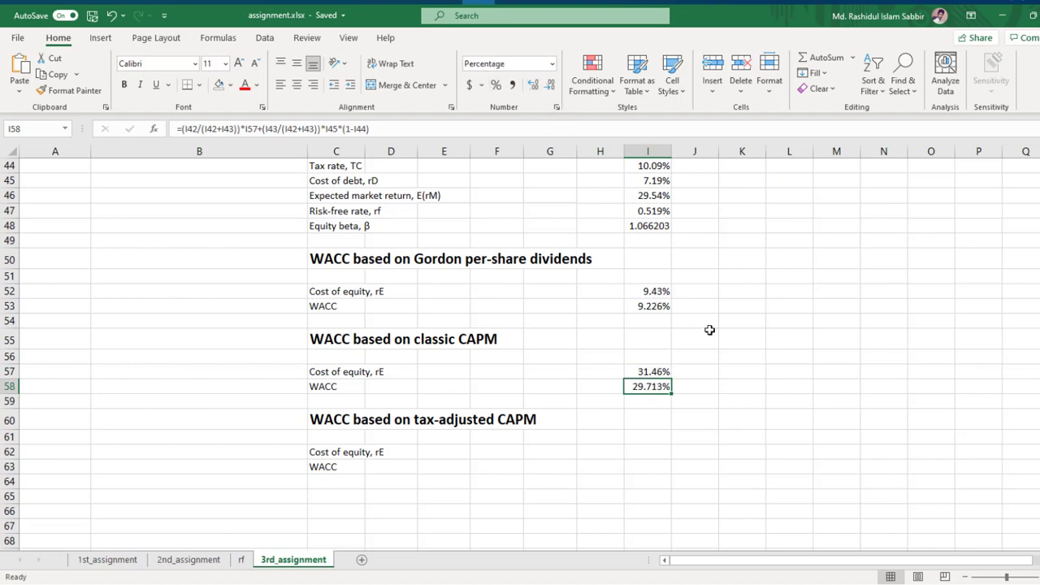
{"action": "left_click", "coordinate": [550, 86]}
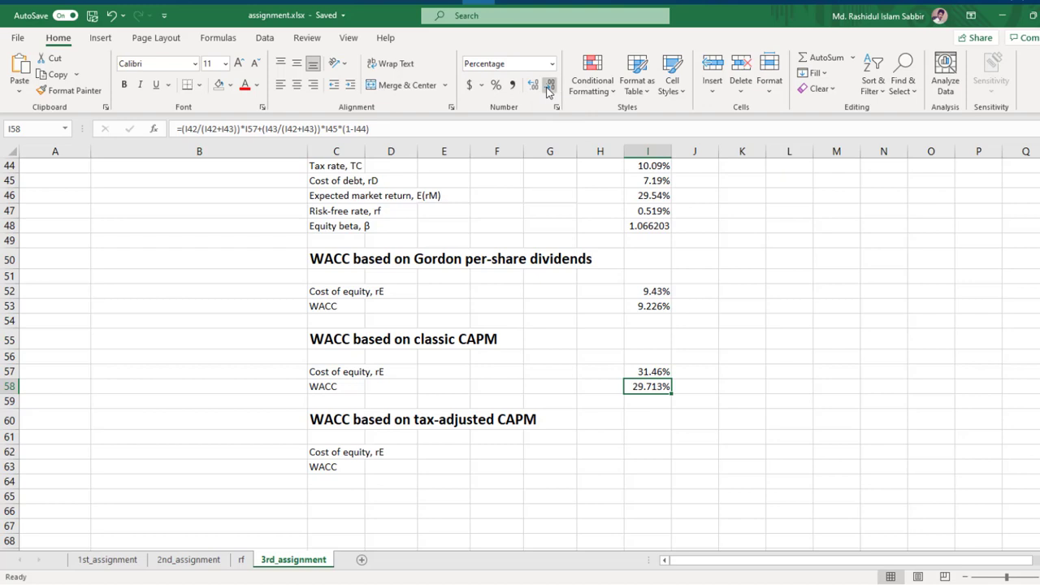
Begin the tax-adjusted CAPM cost of equity formula in I62 with =I47*(1-I44)+, the after-tax risk-free rate
{"action": "scroll", "coordinate": [647, 426], "scroll_direction": "down", "scroll_amount": 1}
{"action": "left_click", "coordinate": [651, 416]}
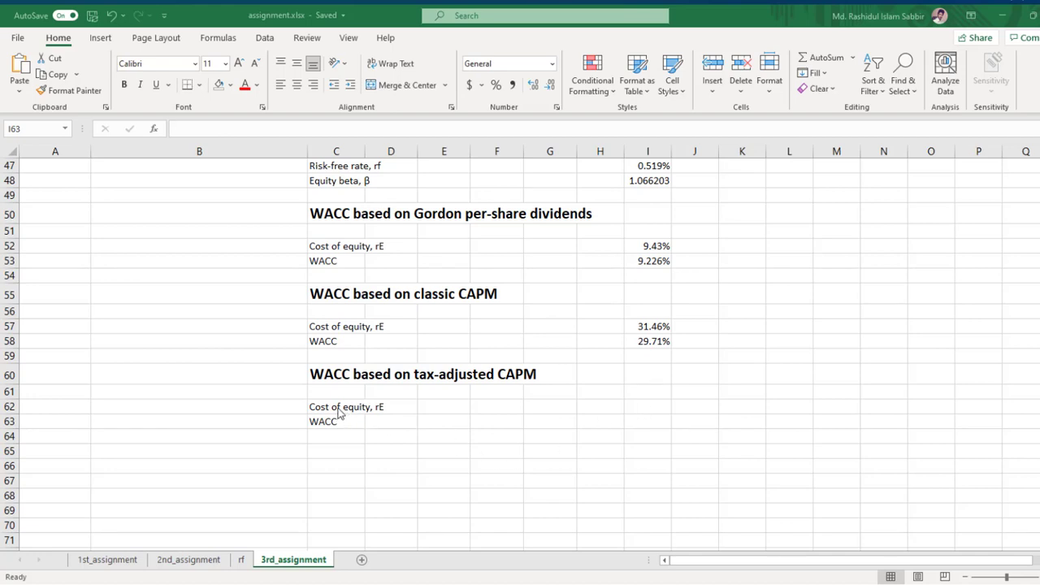
{"action": "left_click", "coordinate": [635, 409]}
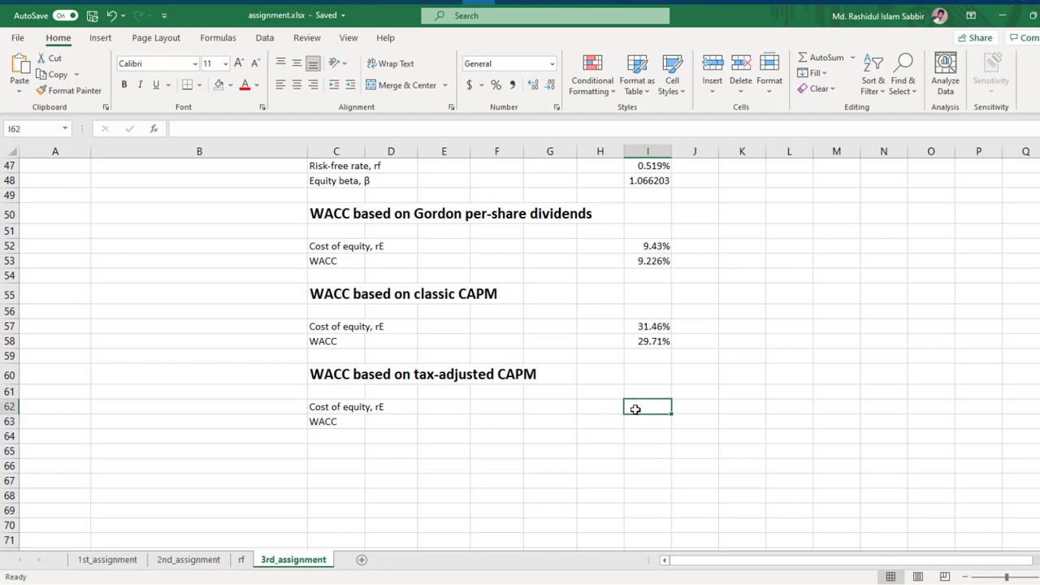
{"action": "type", "text": "="}
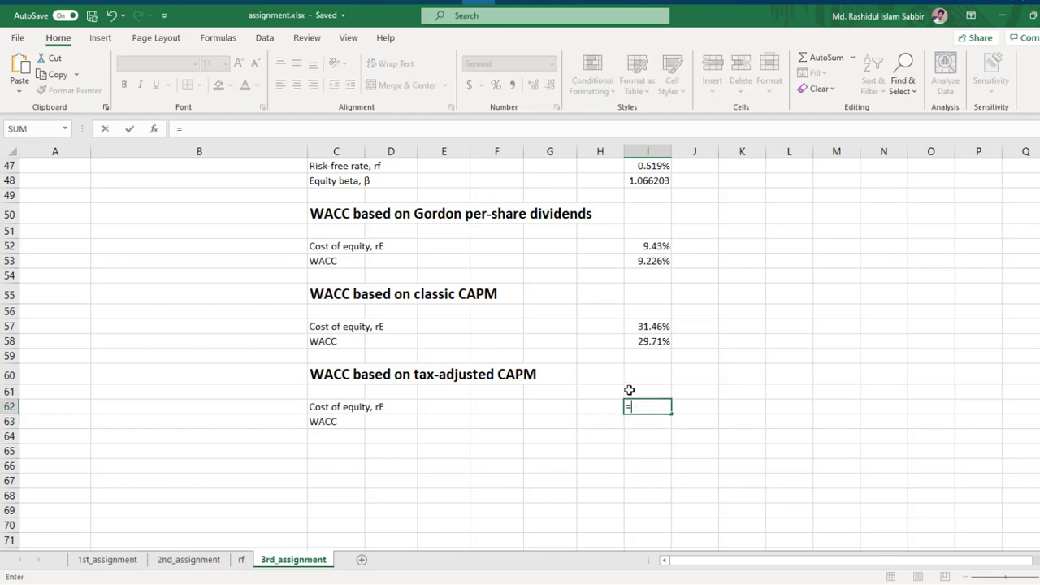
{"action": "scroll", "coordinate": [634, 421], "scroll_direction": "up", "scroll_amount": 2}
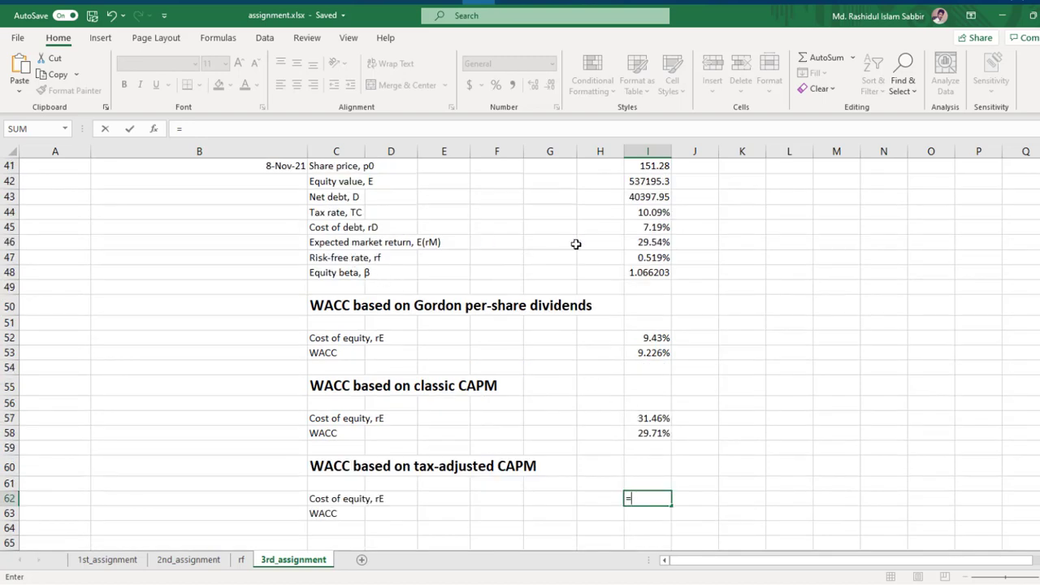
{"action": "left_click", "coordinate": [650, 256]}
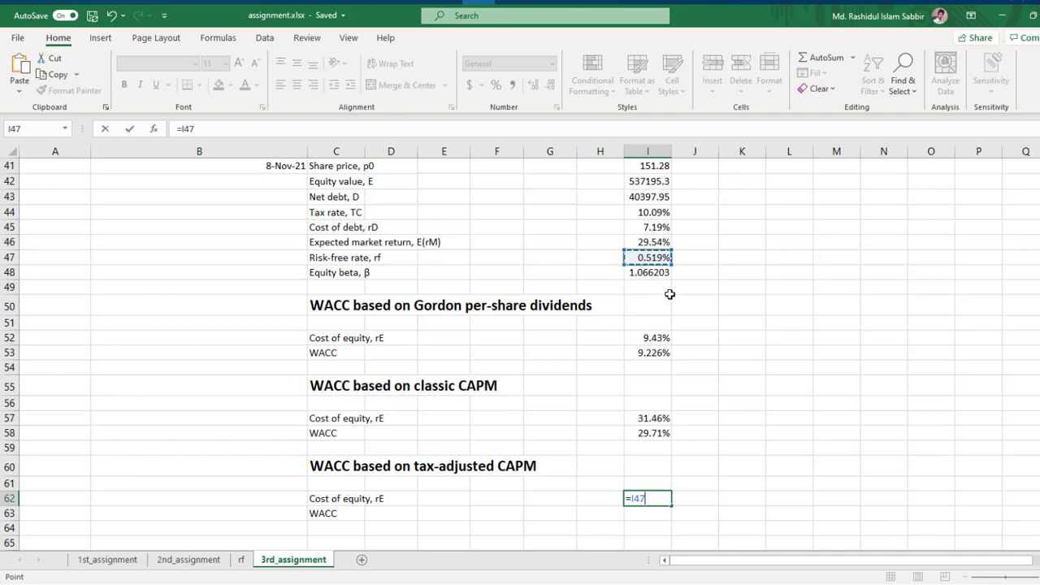
{"action": "type", "text": "*"}
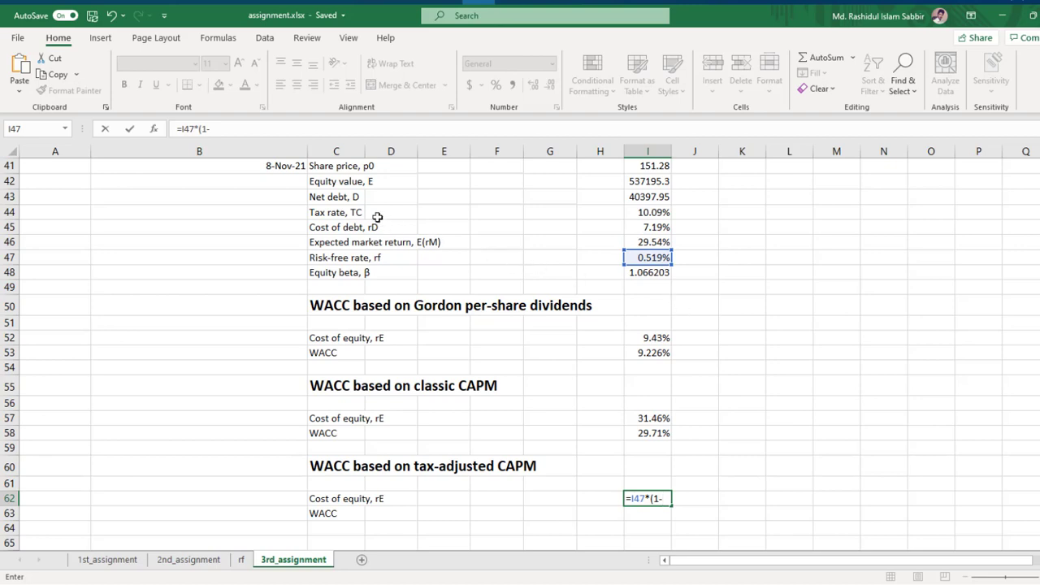
{"action": "left_click", "coordinate": [655, 213]}
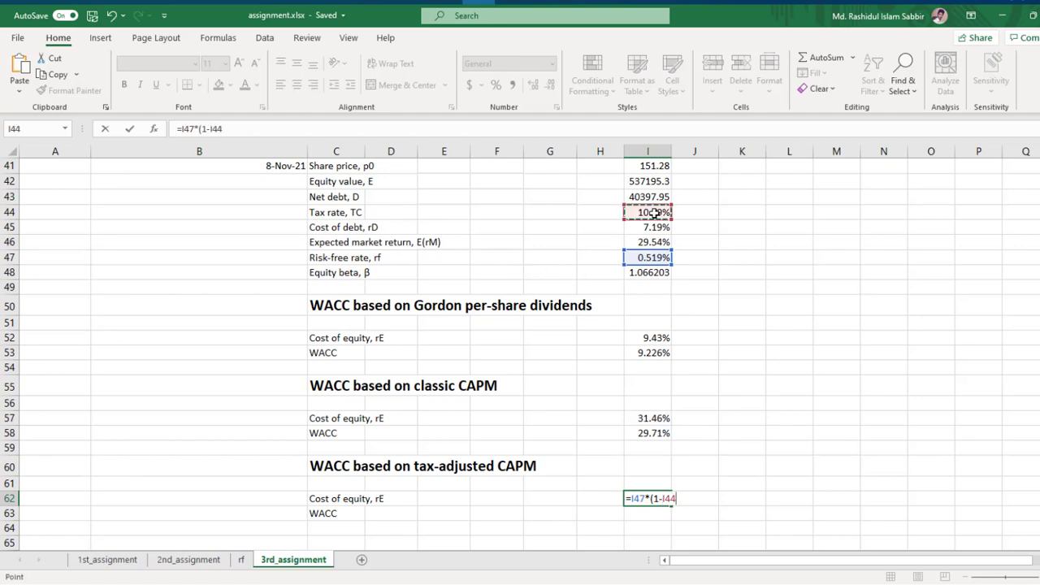
{"action": "type", "text": ")+"}
Complete the I62 formula with the beta-weighted market premium term I48*(I46-I47*(1-I44))
{"action": "left_click", "coordinate": [642, 273]}
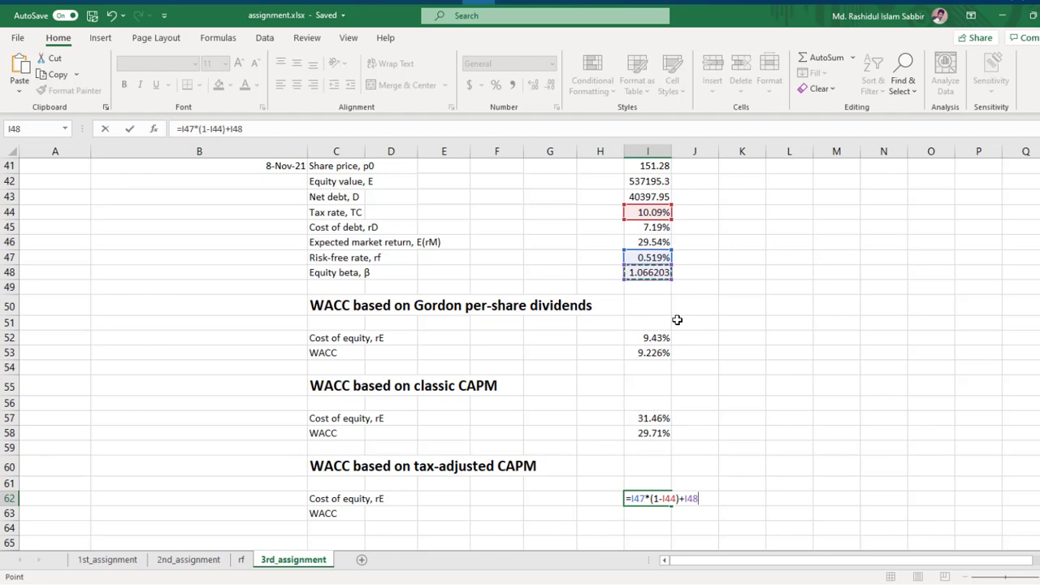
{"action": "type", "text": "*"}
{"action": "scroll", "coordinate": [457, 309], "scroll_direction": "up", "scroll_amount": 1}
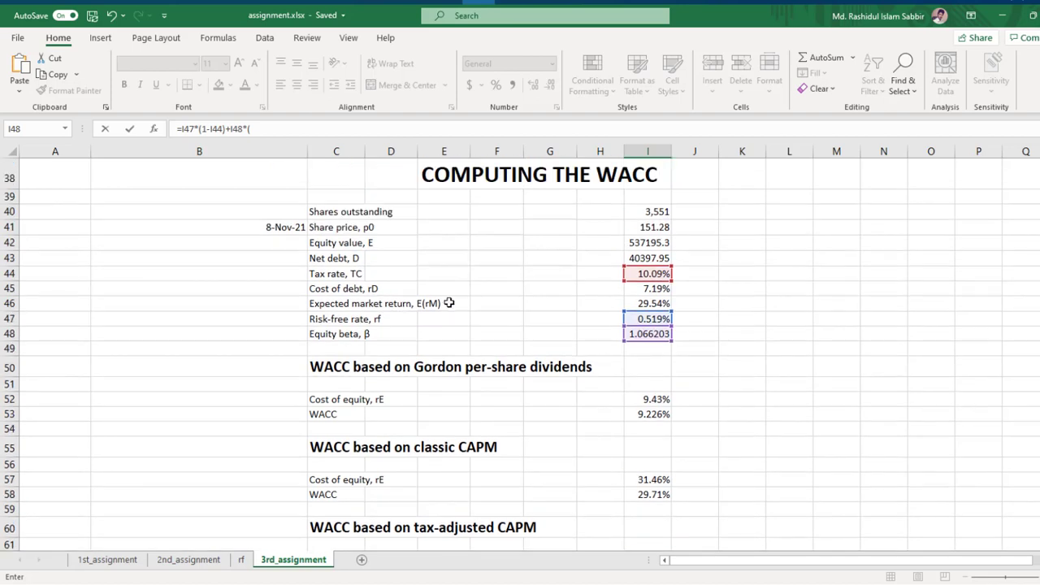
{"action": "left_click", "coordinate": [651, 304]}
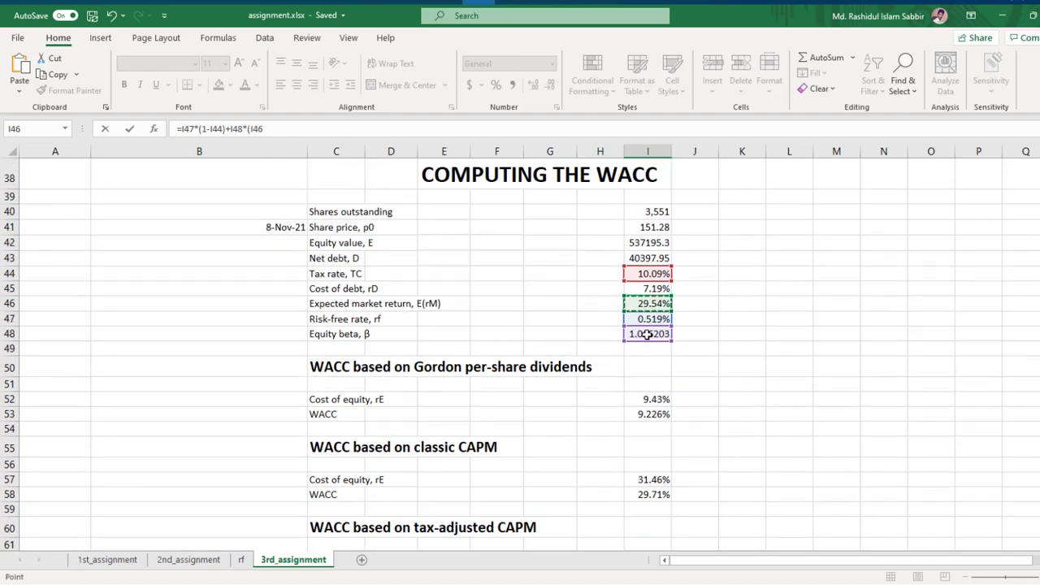
{"action": "type", "text": "-"}
{"action": "left_click", "coordinate": [638, 319]}
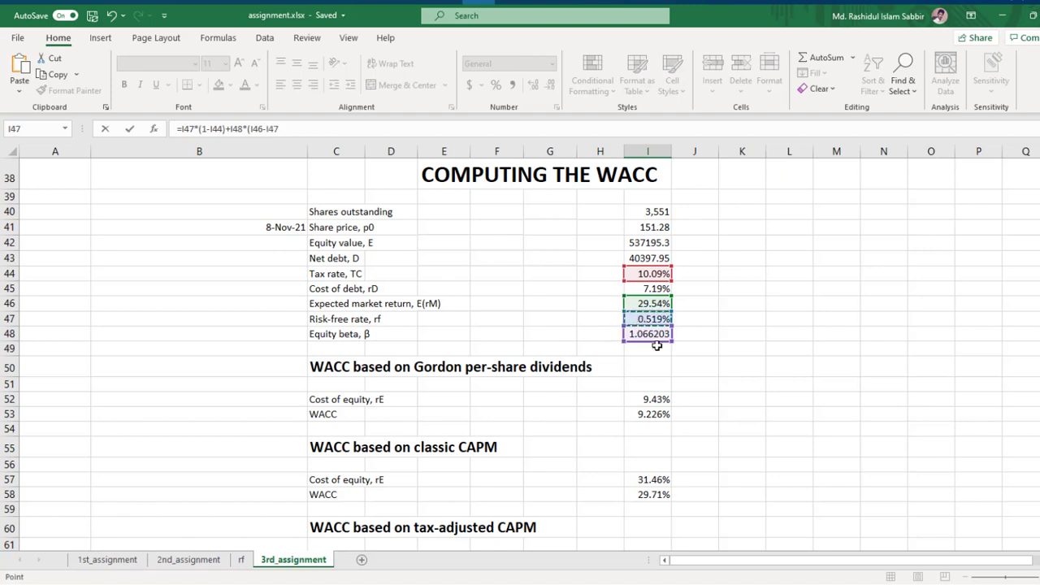
{"action": "scroll", "coordinate": [656, 345], "scroll_direction": "down", "scroll_amount": 3}
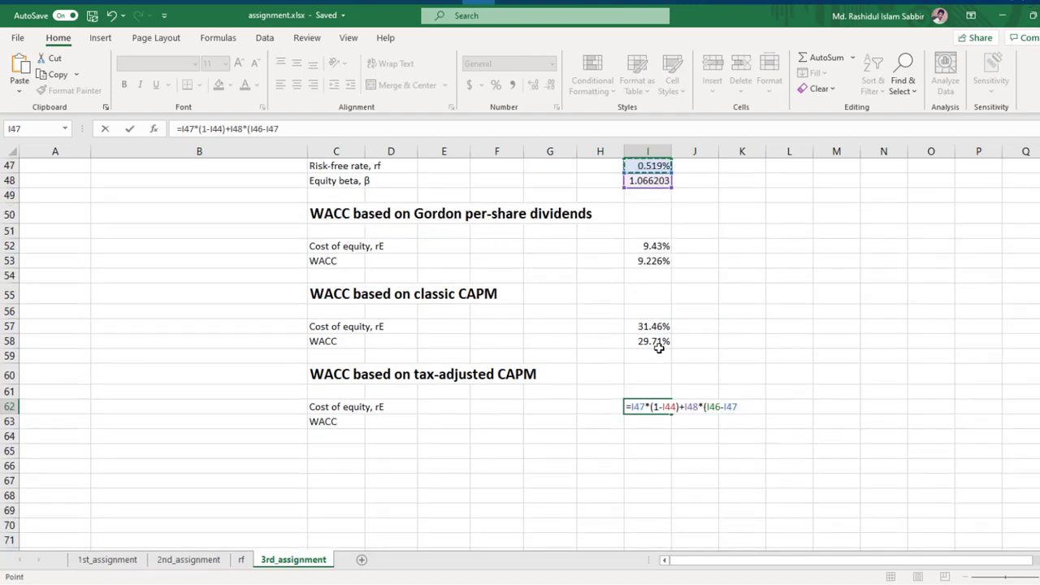
{"action": "type", "text": "*"}
{"action": "scroll", "coordinate": [650, 343], "scroll_direction": "up", "scroll_amount": 2}
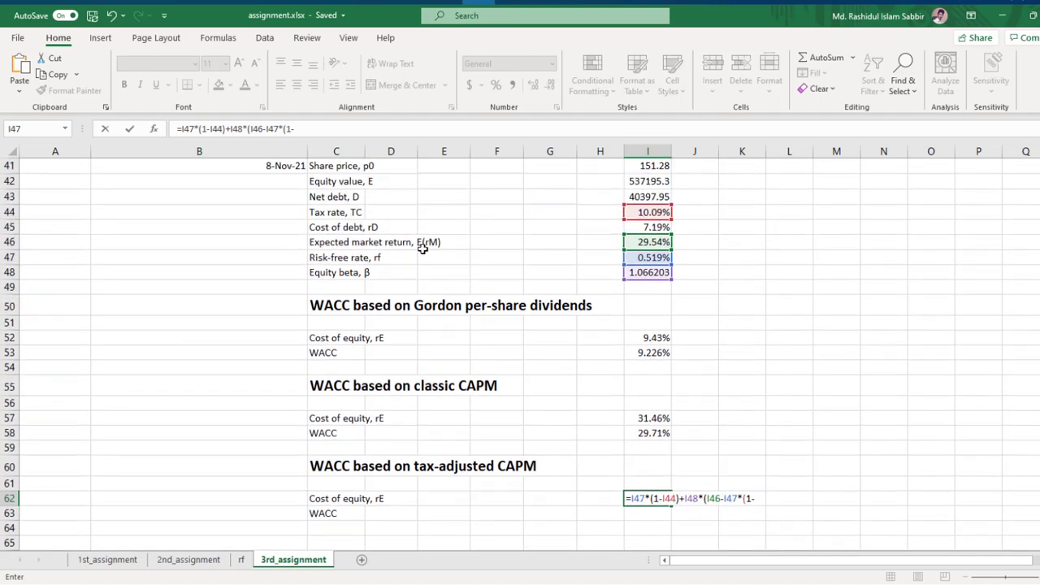
{"action": "left_click", "coordinate": [644, 213]}
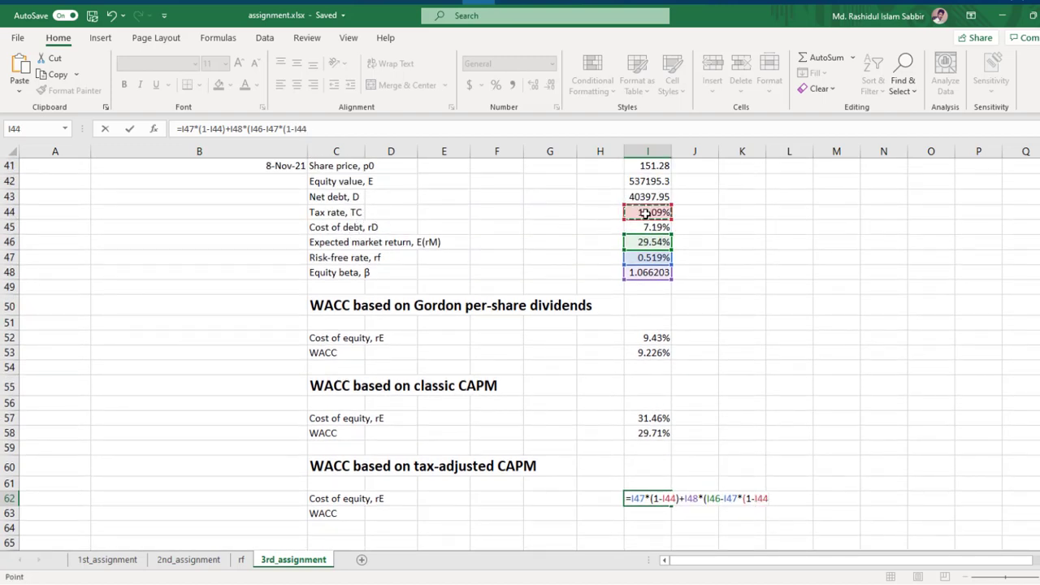
{"action": "type", "text": ")"}
{"action": "key", "text": "Return"}
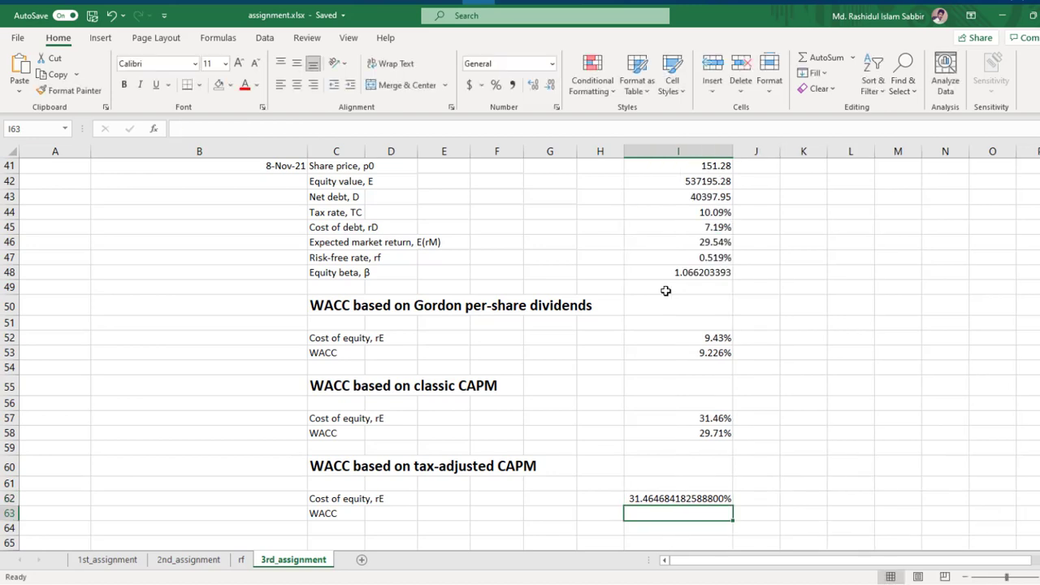
Reduce the tax-adjusted cost of equity percentage in I62 to two decimal places
{"action": "left_click", "coordinate": [665, 497]}
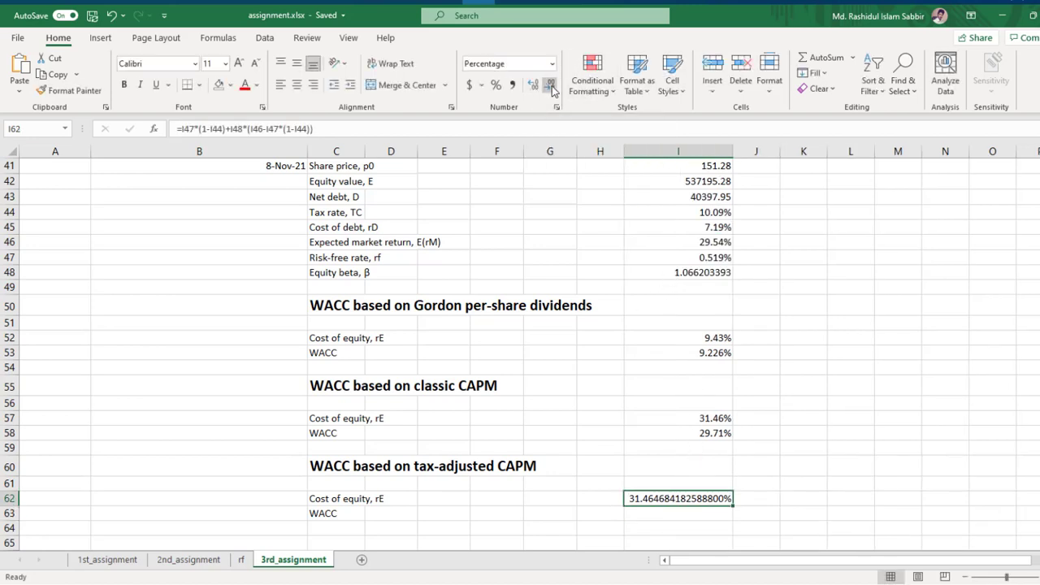
{"action": "left_click", "coordinate": [551, 87]}
{"action": "left_click", "coordinate": [551, 86]}
{"action": "left_click", "coordinate": [551, 86]}
{"action": "left_click", "coordinate": [551, 86]}
{"action": "left_click", "coordinate": [551, 87]}
{"action": "left_click", "coordinate": [551, 87]}
{"action": "left_click", "coordinate": [551, 86]}
{"action": "left_click", "coordinate": [551, 86]}
{"action": "left_click", "coordinate": [551, 86]}
{"action": "left_click", "coordinate": [551, 86]}
{"action": "left_click", "coordinate": [551, 86]}
{"action": "left_click", "coordinate": [551, 86]}
{"action": "left_click", "coordinate": [551, 86]}
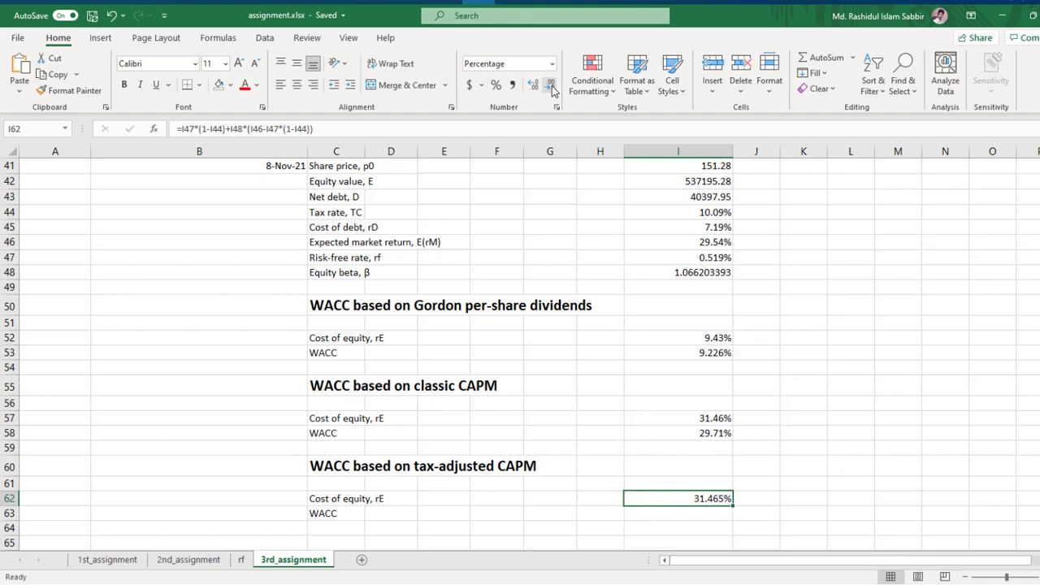
{"action": "left_click", "coordinate": [551, 86]}
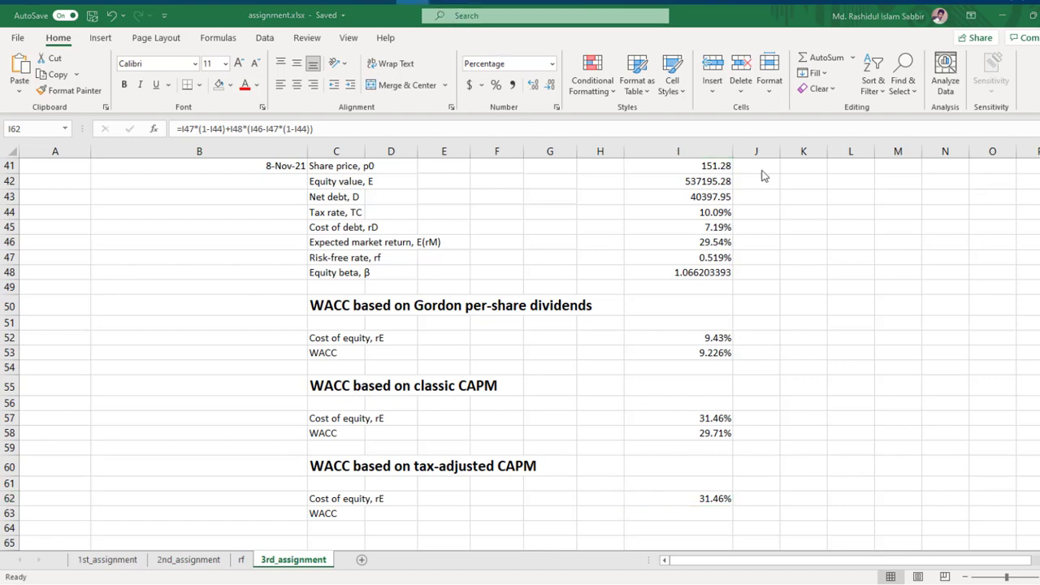
{"action": "scroll", "coordinate": [935, 210], "scroll_direction": "down", "scroll_amount": 2}
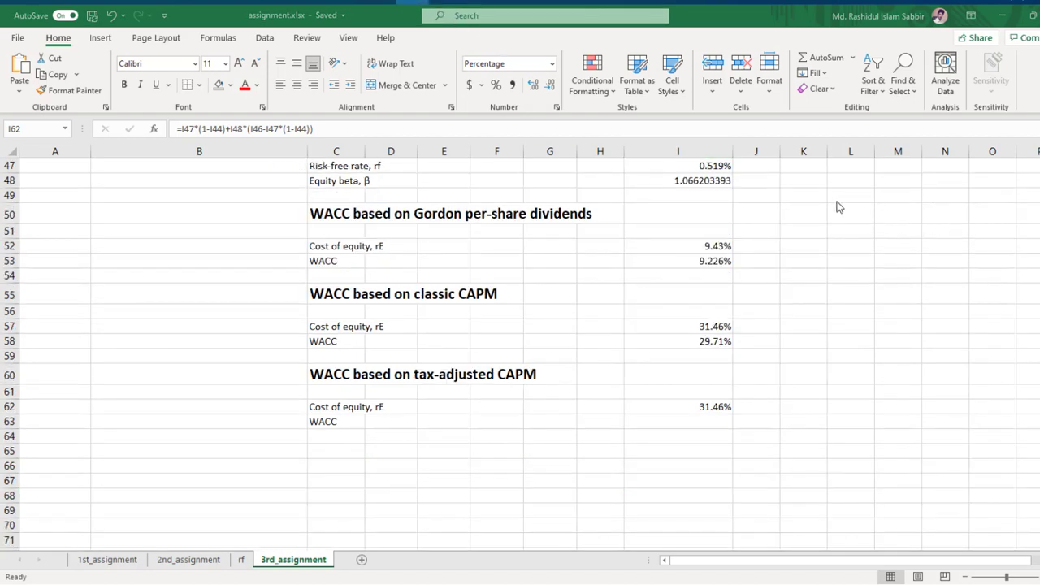
{"action": "scroll", "coordinate": [650, 447], "scroll_direction": "down", "scroll_amount": 1}
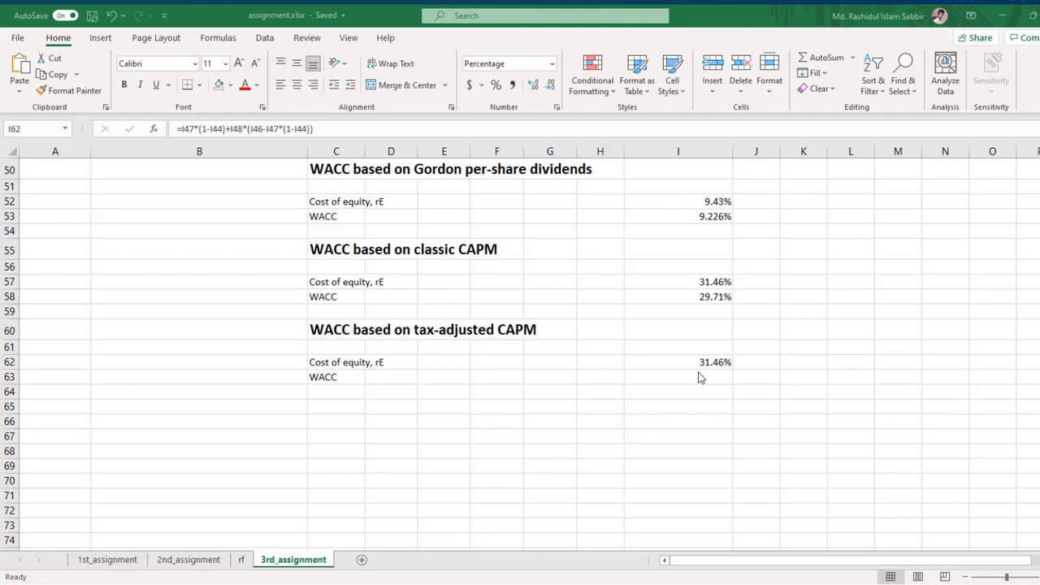
{"action": "left_click", "coordinate": [700, 367]}
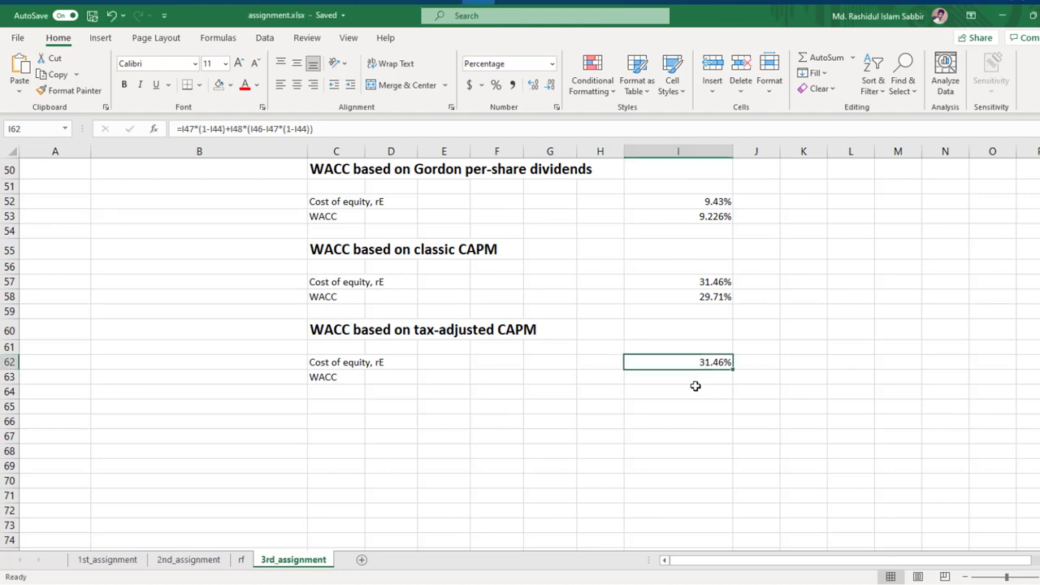
Copy the classic CAPM WACC formula text from I58 into the tax-adjusted CAPM WACC cell I63
{"action": "left_click", "coordinate": [696, 383]}
{"action": "scroll", "coordinate": [699, 362], "scroll_direction": "up", "scroll_amount": 1}
{"action": "left_click", "coordinate": [701, 345]}
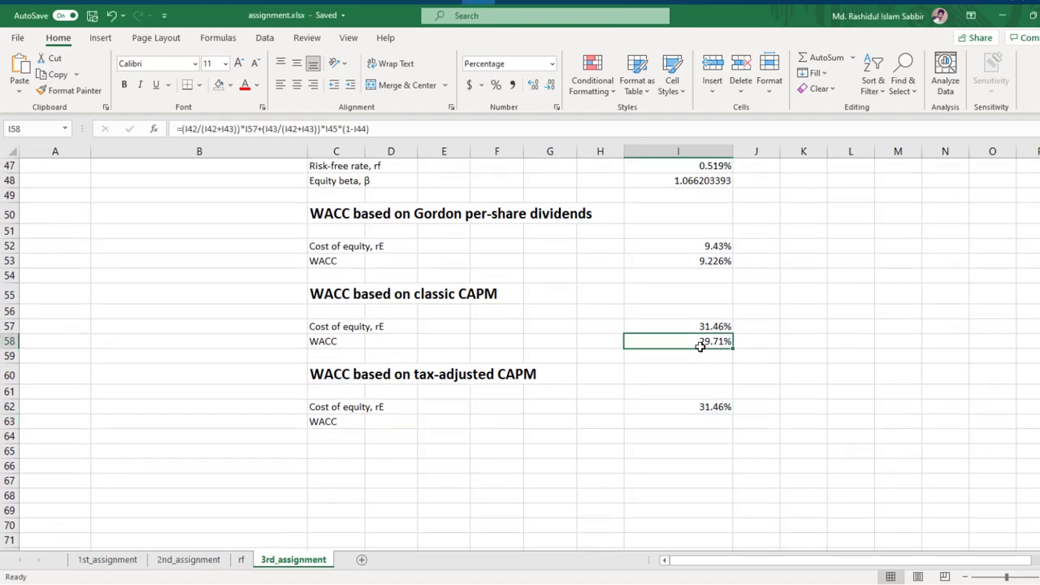
{"action": "left_click", "coordinate": [178, 129]}
{"action": "left_click_drag", "start_coordinate": [179, 128], "coordinate": [483, 133]}
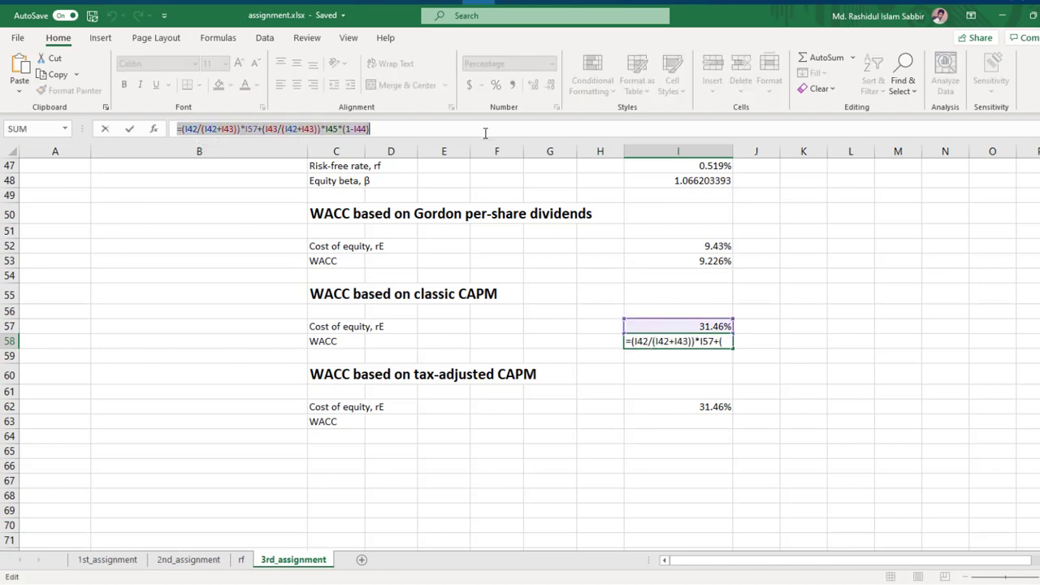
{"action": "right_click", "coordinate": [332, 128]}
{"action": "left_click", "coordinate": [358, 159]}
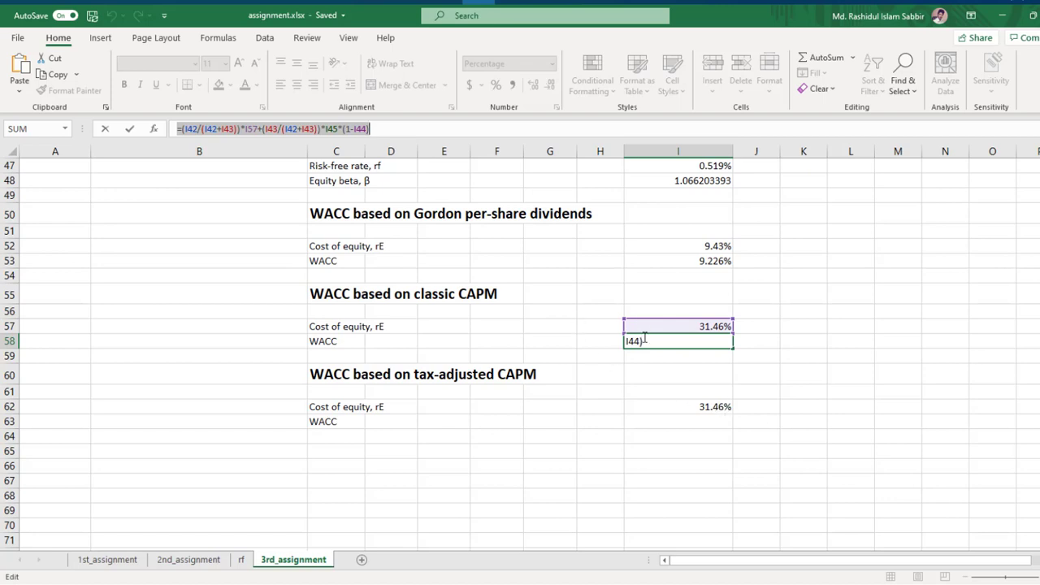
{"action": "key", "text": "Escape"}
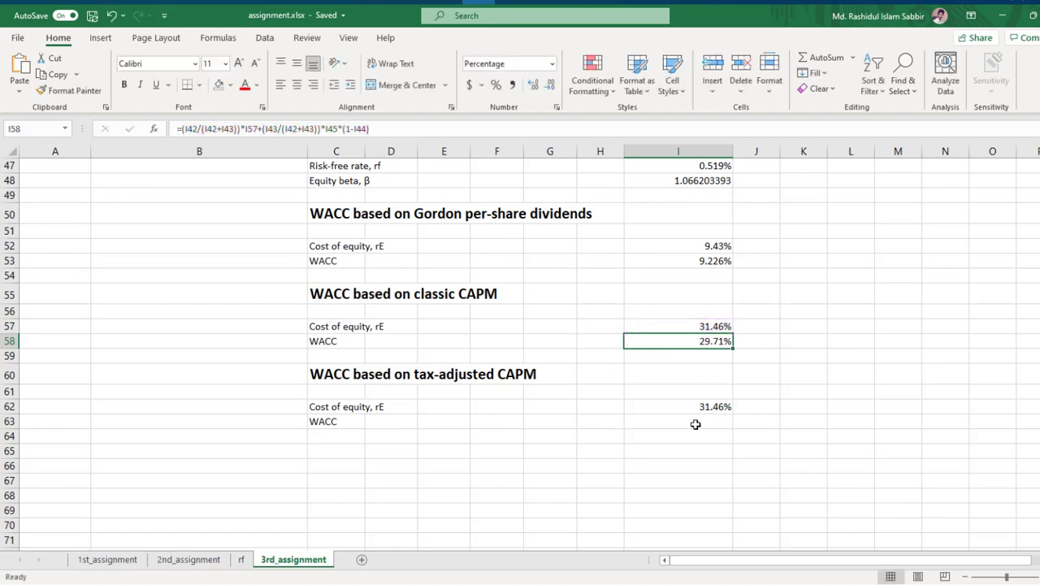
{"action": "left_click", "coordinate": [695, 423]}
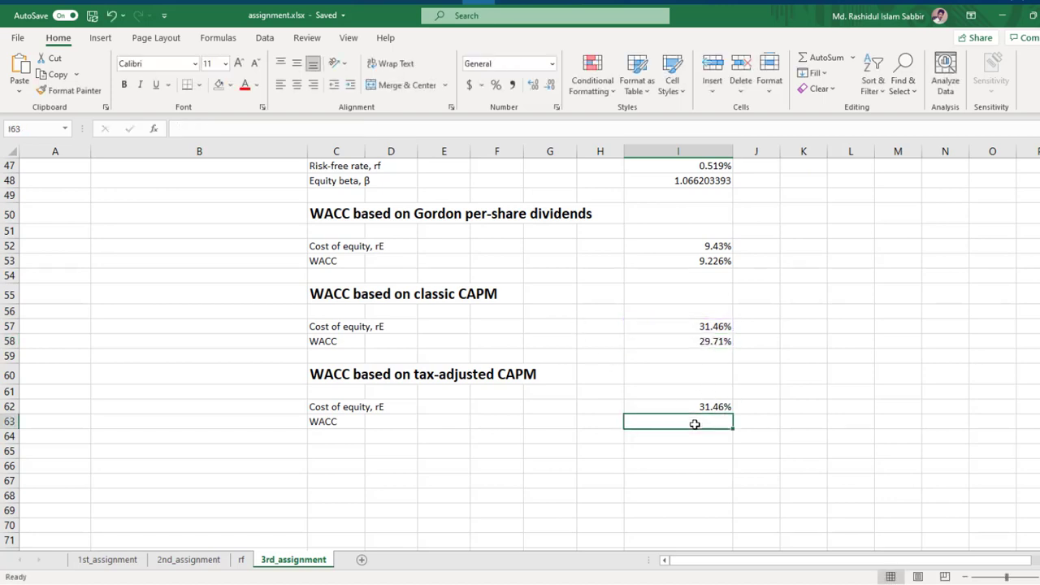
{"action": "left_click", "coordinate": [230, 132]}
{"action": "key", "text": "ctrl+v"}
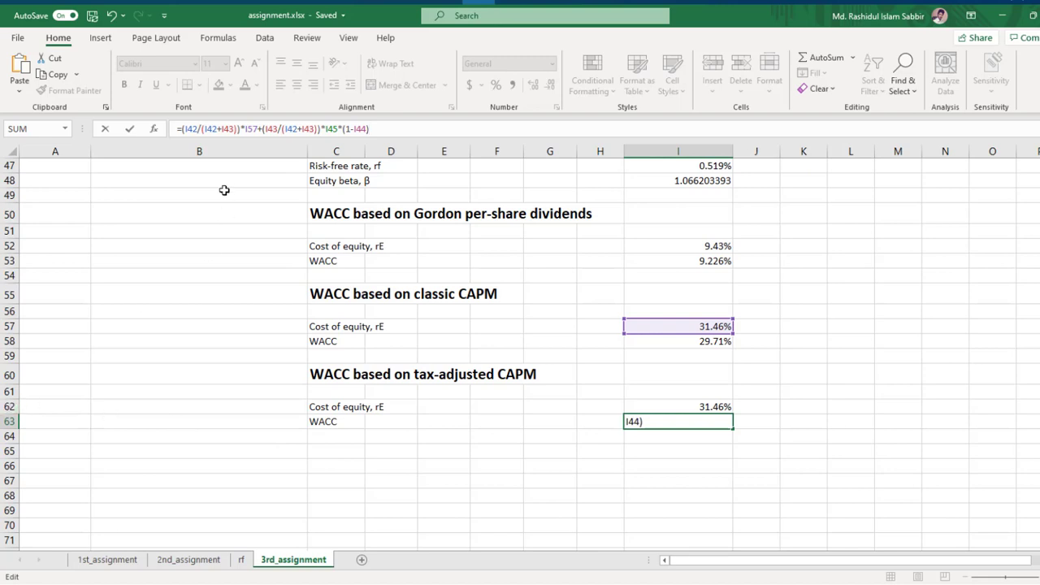
Replace the I57 reference with I62 in the I63 formula so it uses the tax-adjusted cost of equity
{"action": "left_click", "coordinate": [258, 130]}
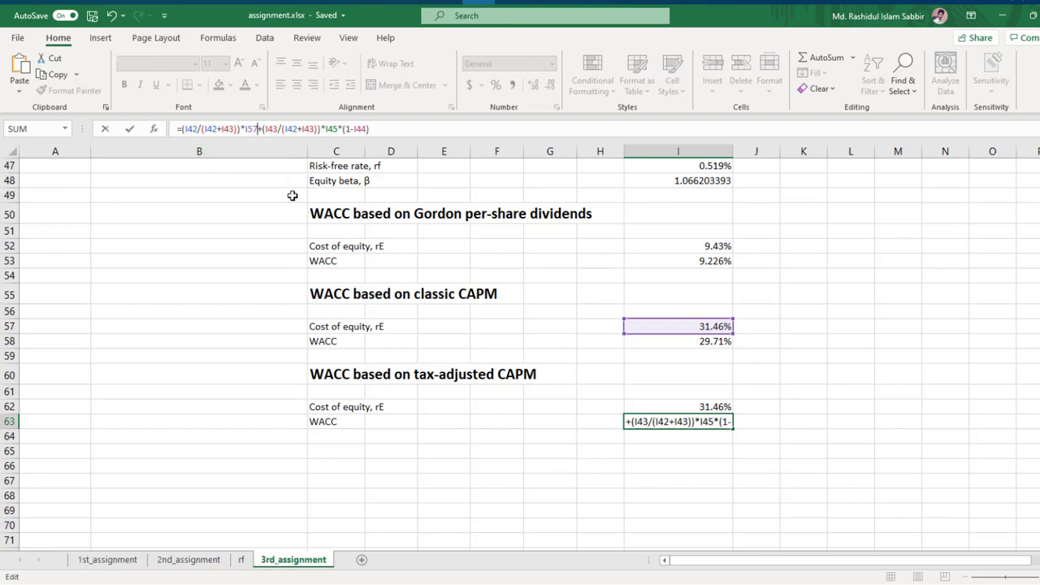
{"action": "key", "text": "BackSpace"}
{"action": "key", "text": "BackSpace"}
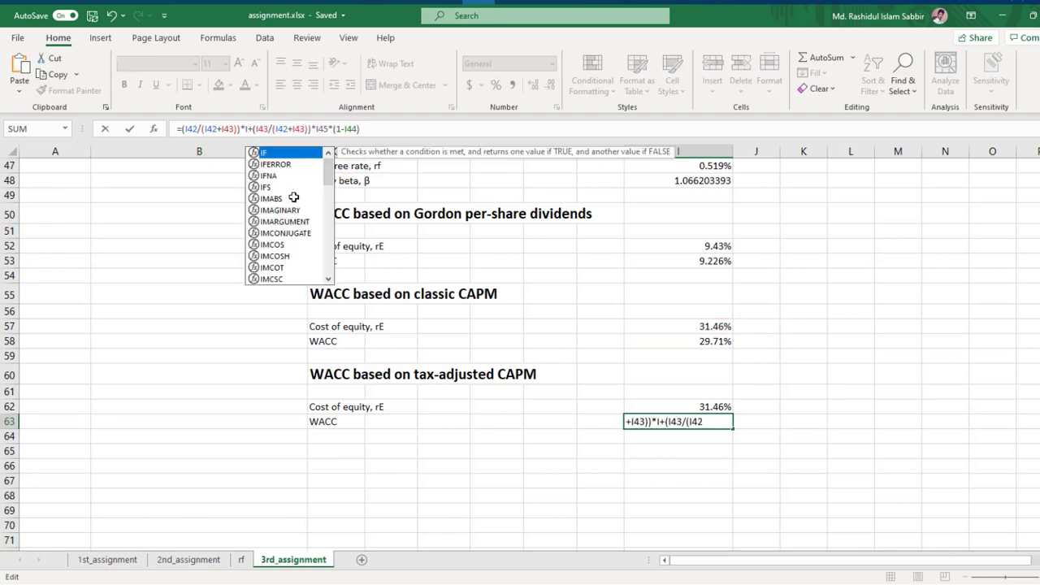
{"action": "type", "text": "62"}
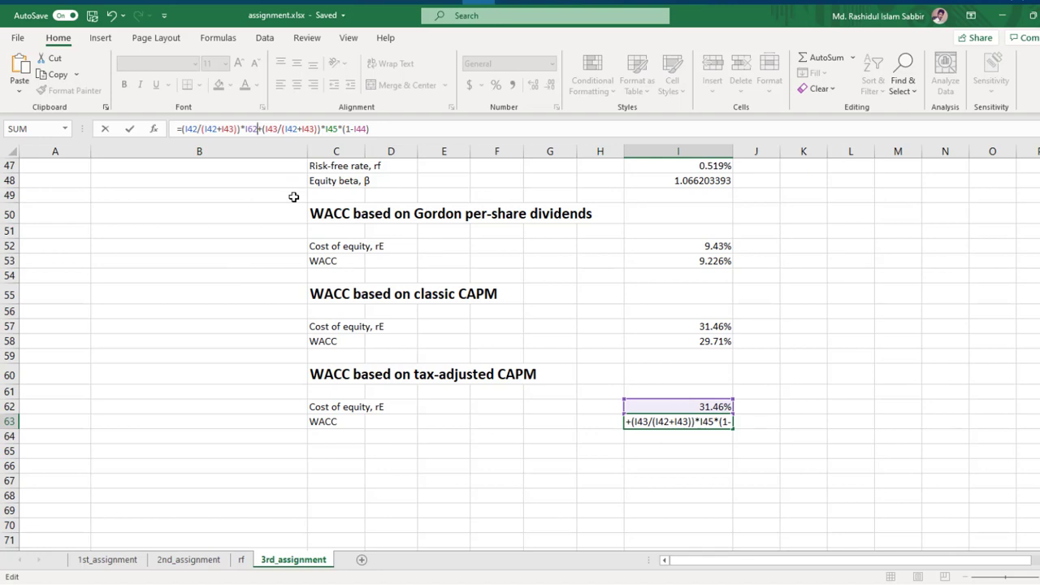
{"action": "key", "text": "Return"}
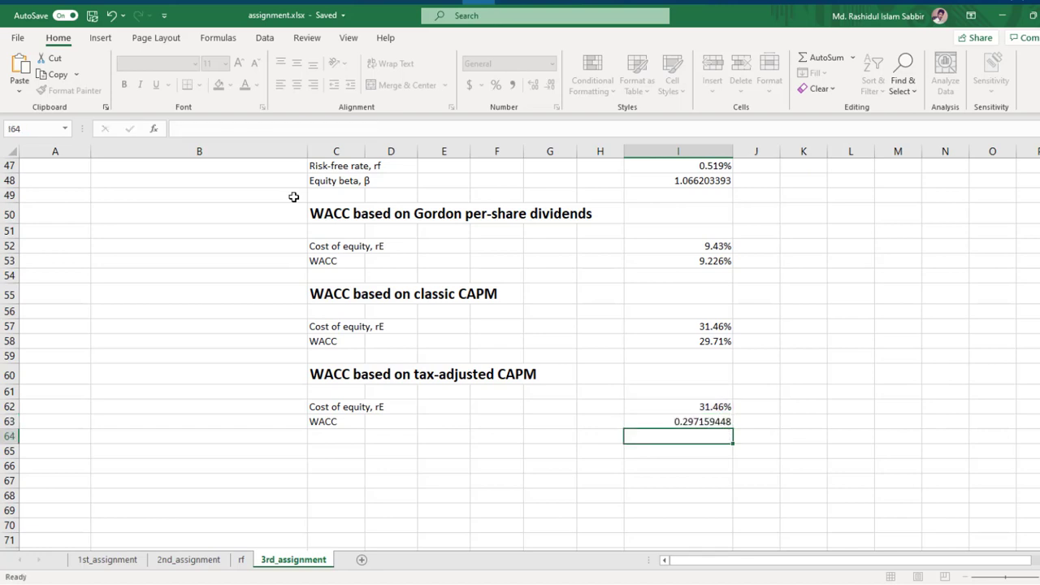
Format the tax-adjusted CAPM WACC in I63 as a percentage with four decimal places
{"action": "left_click", "coordinate": [678, 421]}
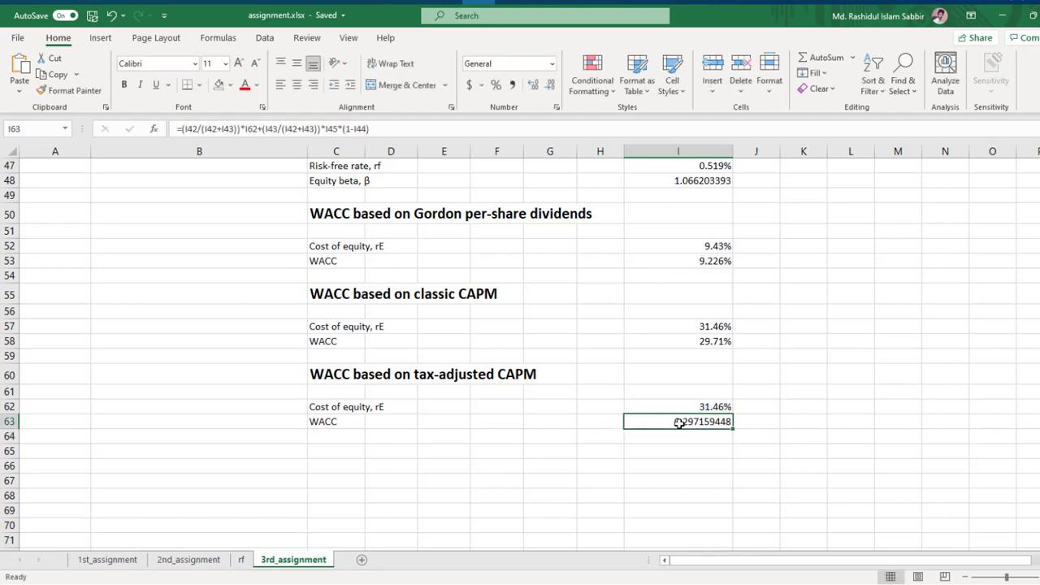
{"action": "left_click", "coordinate": [495, 85]}
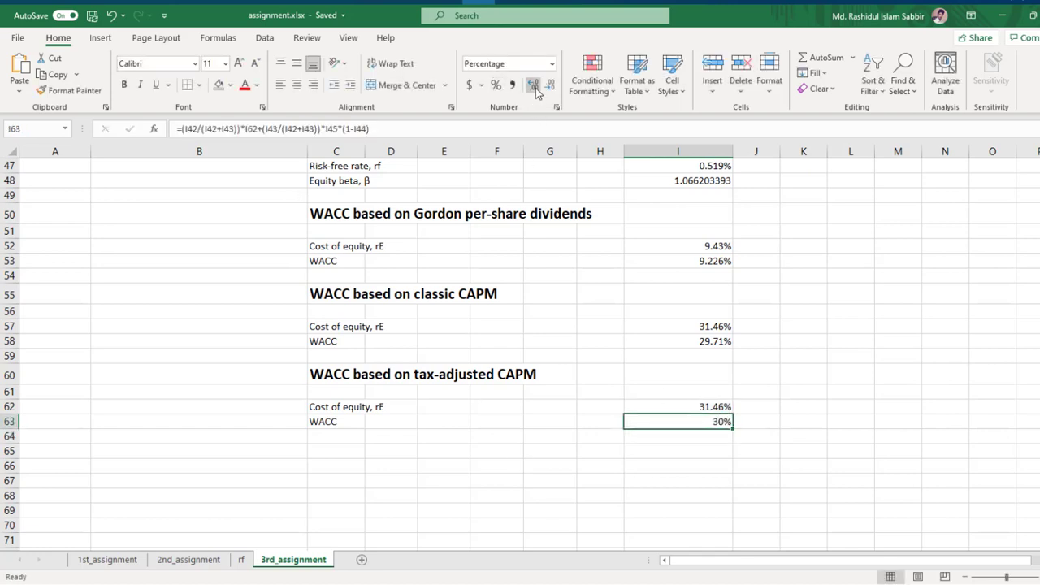
{"action": "left_click", "coordinate": [533, 85]}
{"action": "left_click", "coordinate": [534, 87]}
{"action": "left_click", "coordinate": [534, 87]}
{"action": "left_click", "coordinate": [534, 88]}
Extend the classic CAPM WACC in I58 to four decimal places and the Gordon WACC in I53 to five
{"action": "left_click", "coordinate": [727, 340]}
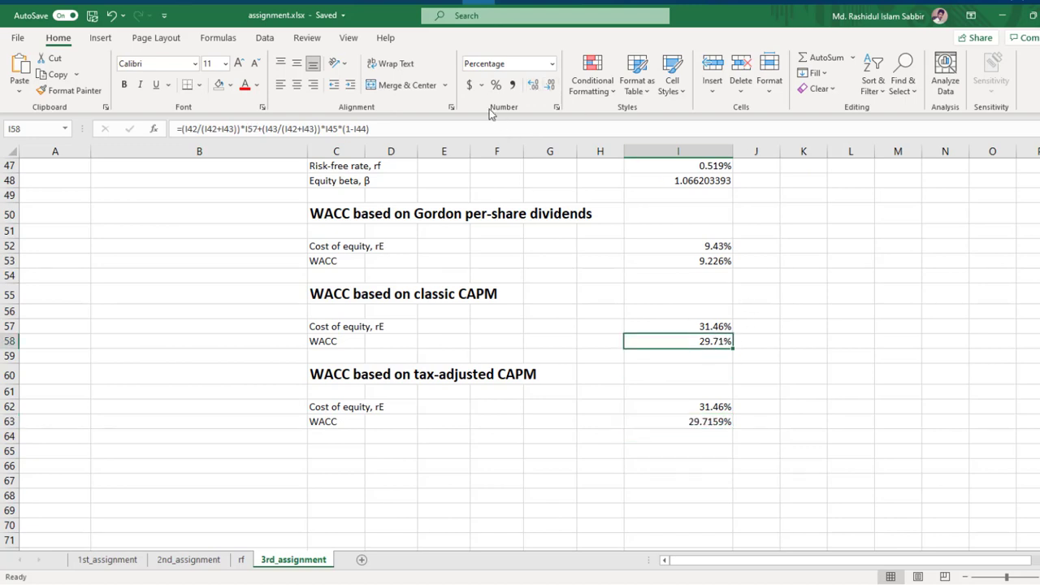
{"action": "left_click", "coordinate": [534, 86]}
{"action": "left_click", "coordinate": [534, 86]}
{"action": "left_click", "coordinate": [699, 263]}
{"action": "left_click", "coordinate": [534, 86]}
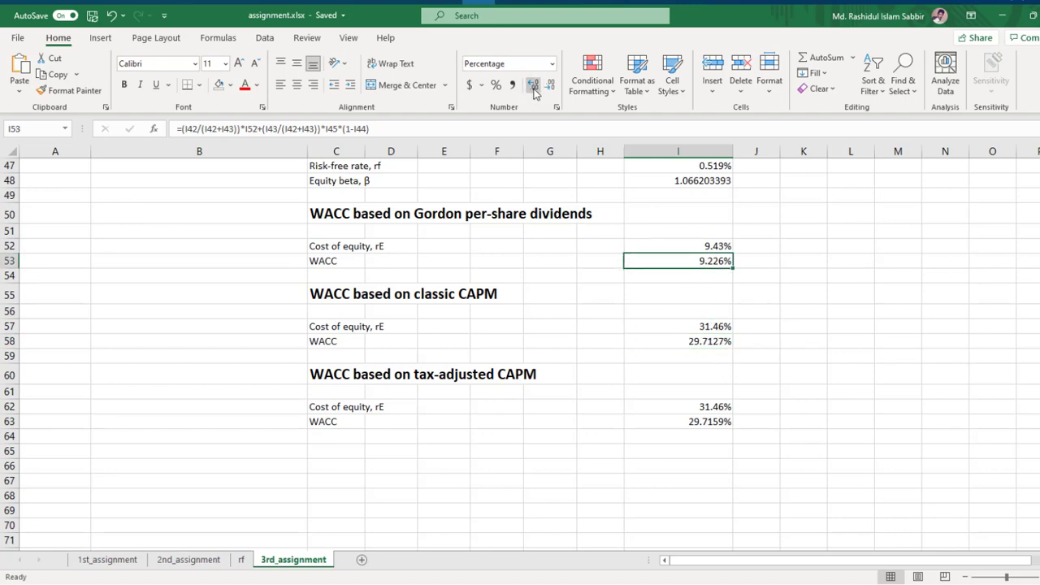
{"action": "left_click", "coordinate": [534, 86]}
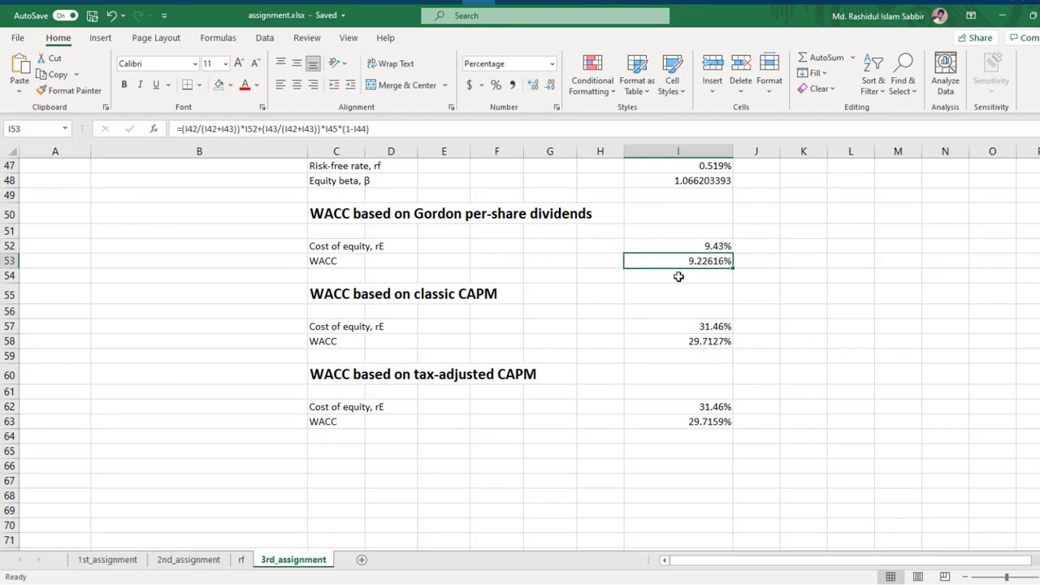
Highlight the three WACC results in I53, I58 and I63 with a yellow fill
{"action": "left_click", "coordinate": [230, 87]}
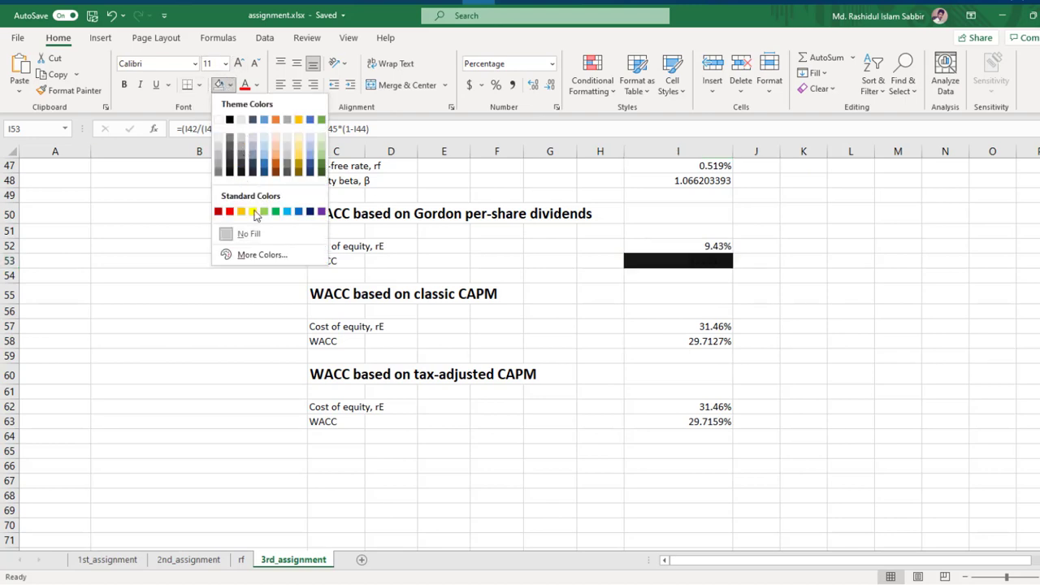
{"action": "left_click", "coordinate": [255, 213]}
{"action": "left_click", "coordinate": [708, 342]}
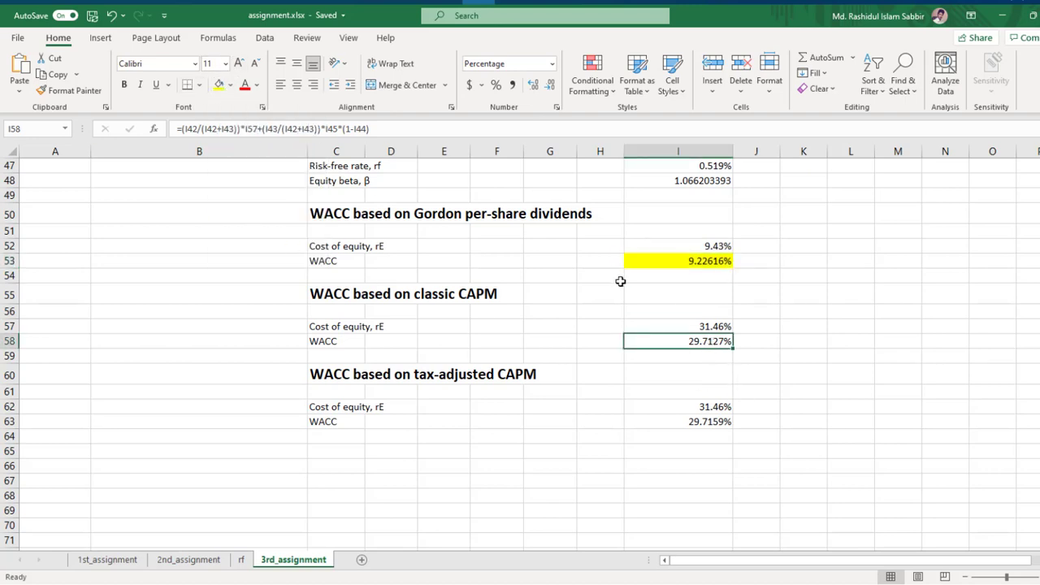
{"action": "left_click", "coordinate": [230, 87]}
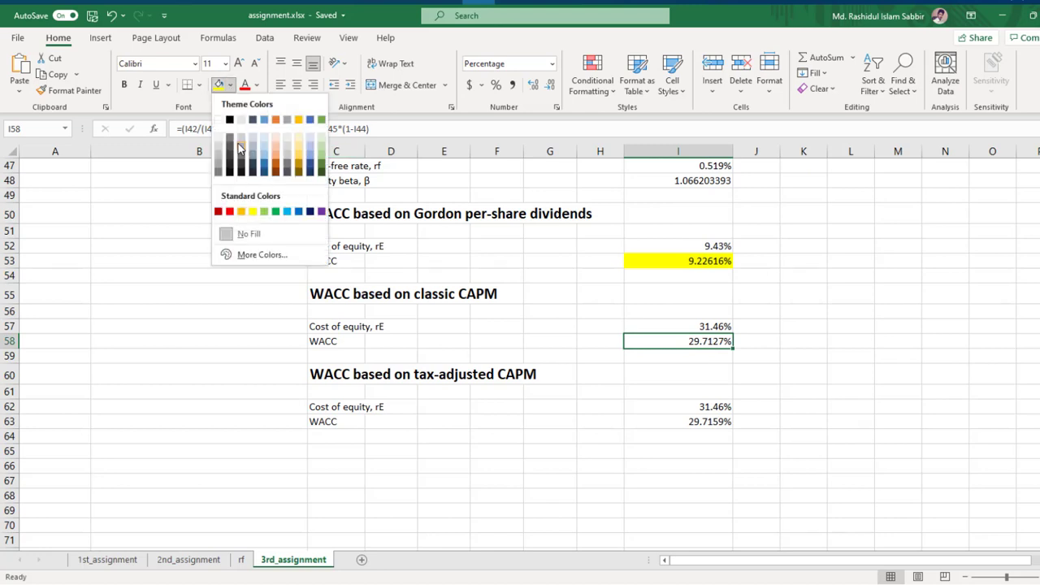
{"action": "left_click", "coordinate": [255, 209]}
{"action": "left_click", "coordinate": [692, 423]}
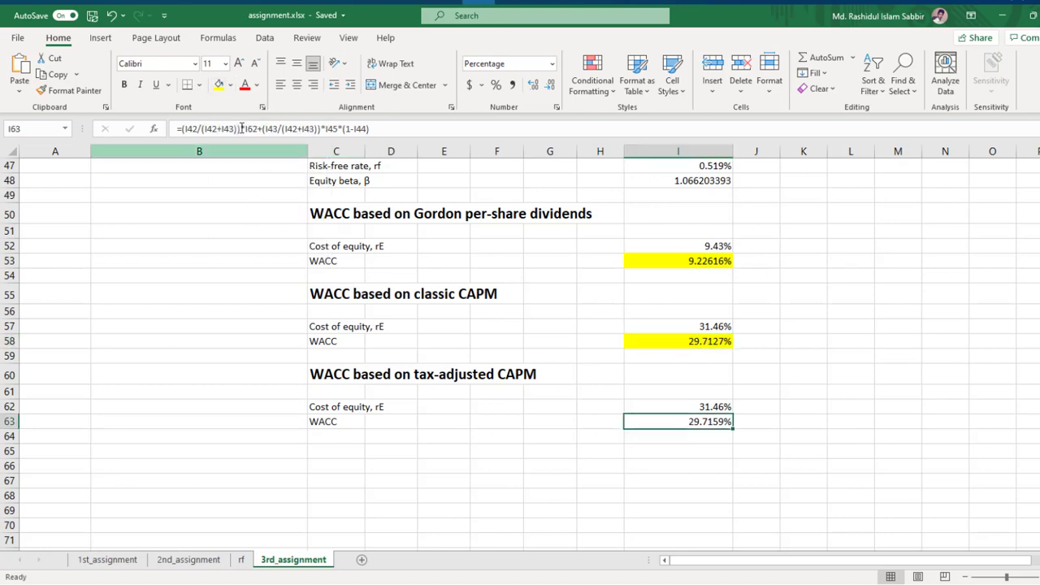
{"action": "left_click", "coordinate": [218, 84]}
Enter the label "Estimated WACC" in C65, below the tax-adjusted CAPM section
{"action": "scroll", "coordinate": [618, 464], "scroll_direction": "down", "scroll_amount": 1}
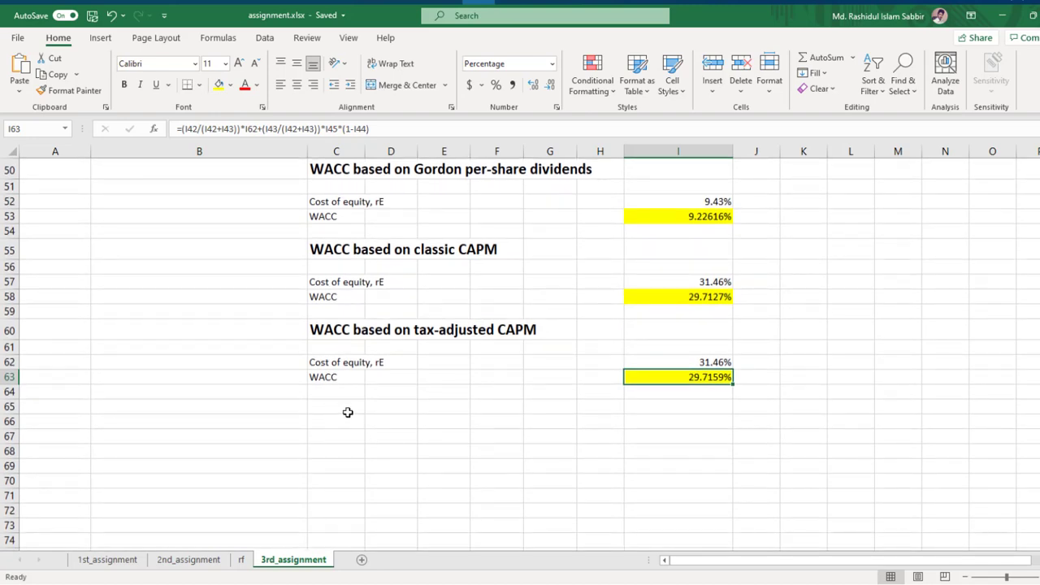
{"action": "left_click", "coordinate": [348, 409]}
{"action": "type", "text": "Estimated"}
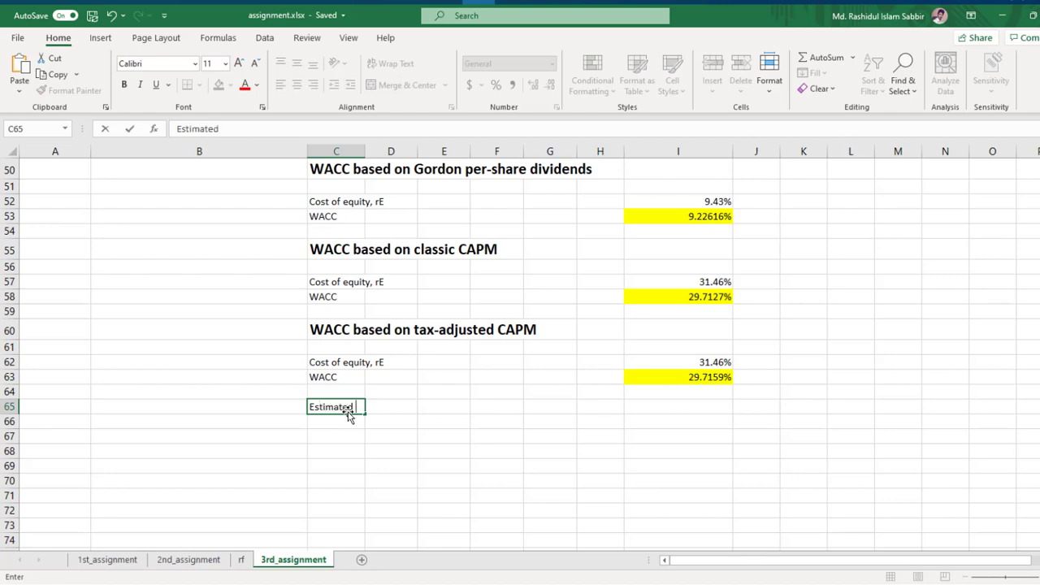
{"action": "type", "text": "WACC"}
Calculate the mean of the three WACC results in I65 with =AVERAGE(I53,I58,I63)
{"action": "left_click", "coordinate": [640, 406]}
{"action": "type", "text": "=AVER"}
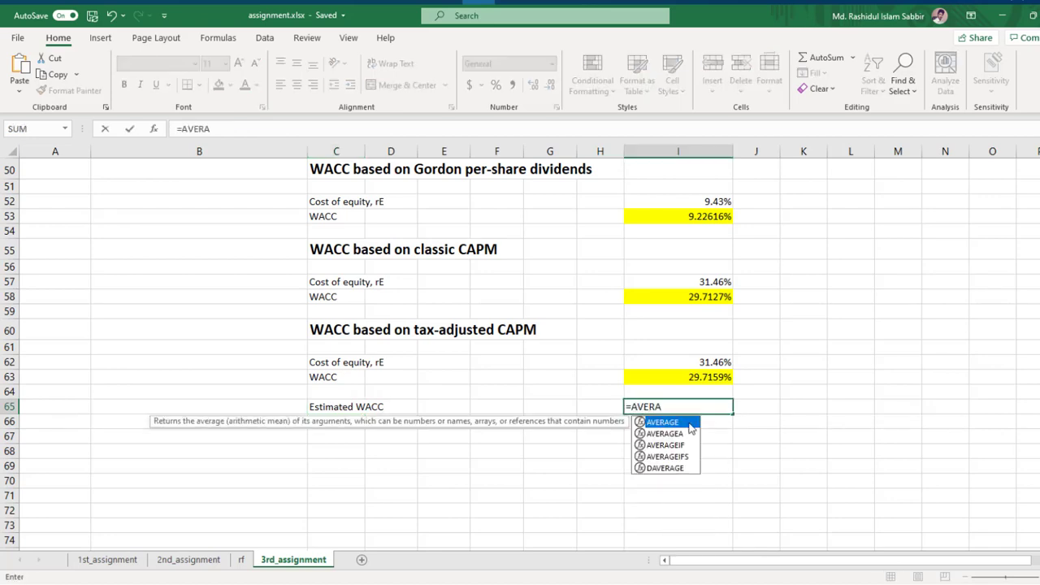
{"action": "type", "text": "A"}
{"action": "double_click", "coordinate": [671, 423]}
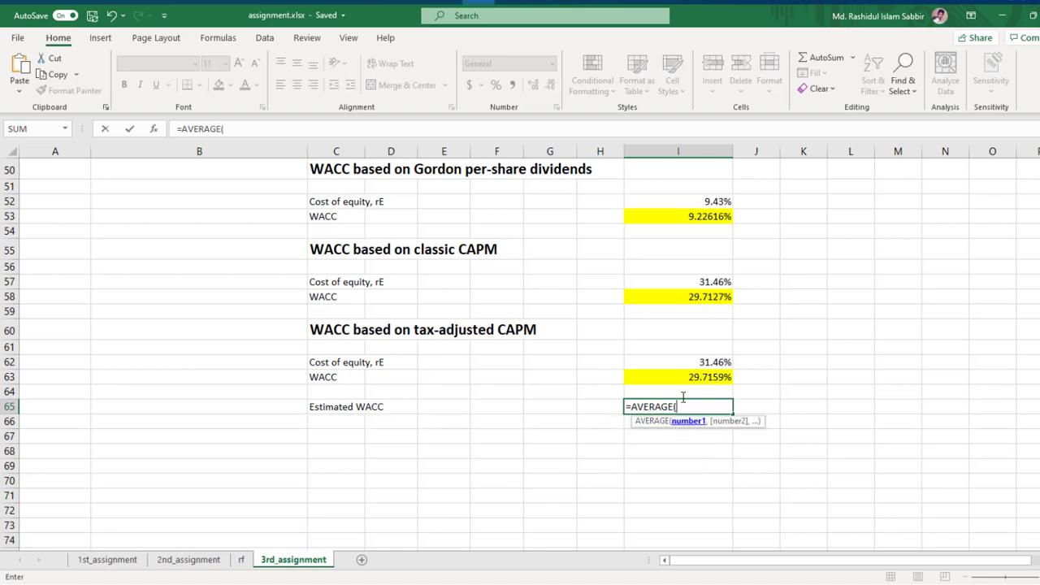
{"action": "left_click", "coordinate": [694, 218]}
{"action": "type", "text": ","}
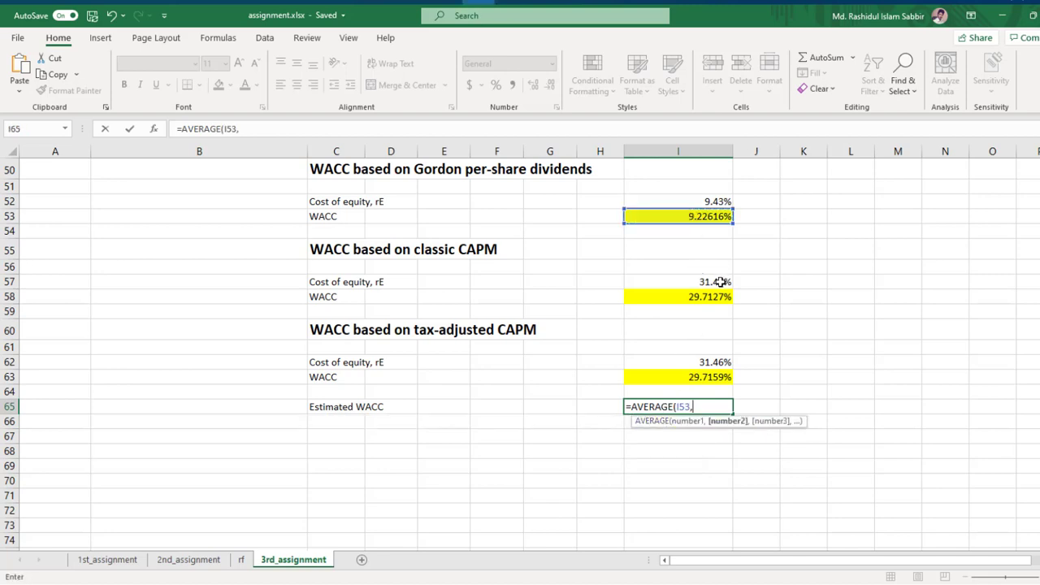
{"action": "left_click", "coordinate": [704, 298]}
{"action": "type", "text": ","}
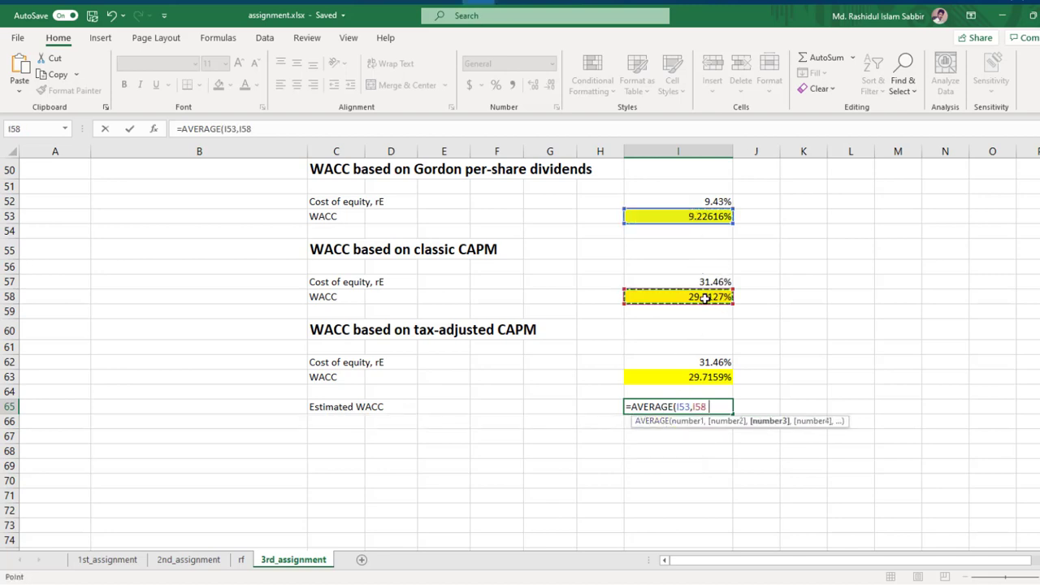
{"action": "left_click", "coordinate": [700, 378]}
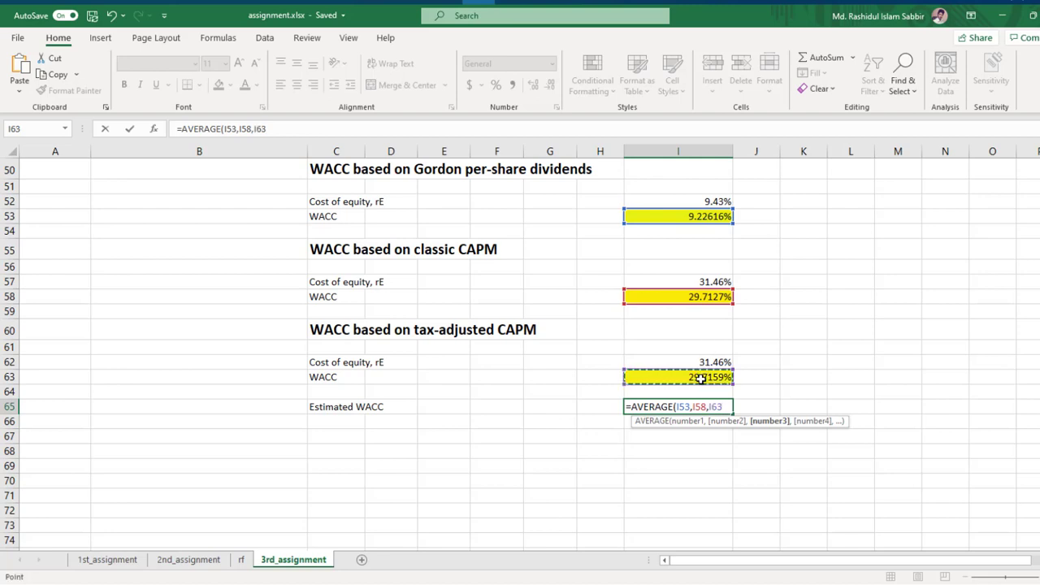
{"action": "type", "text": ")"}
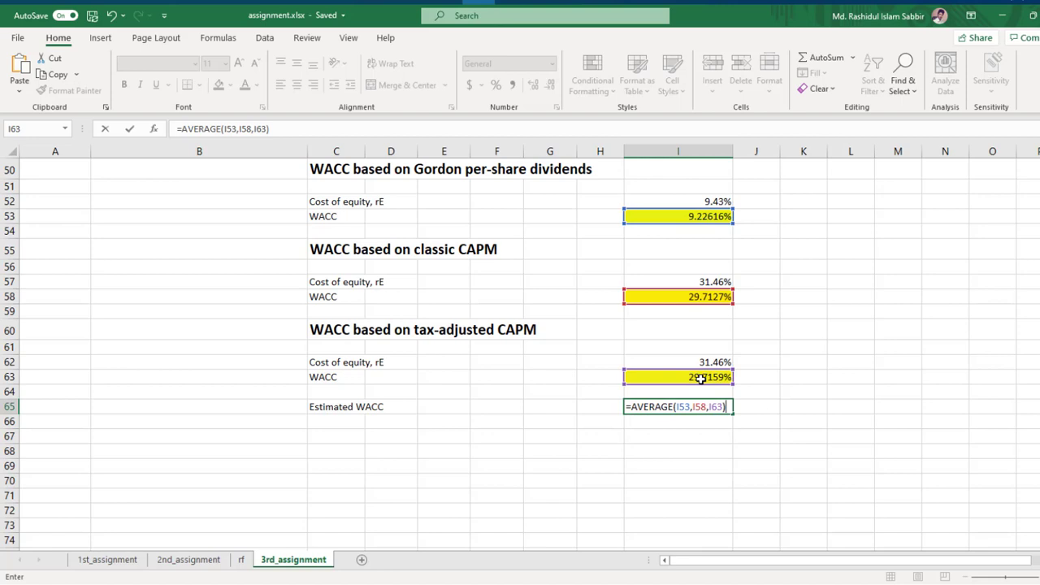
{"action": "key", "text": "Return"}
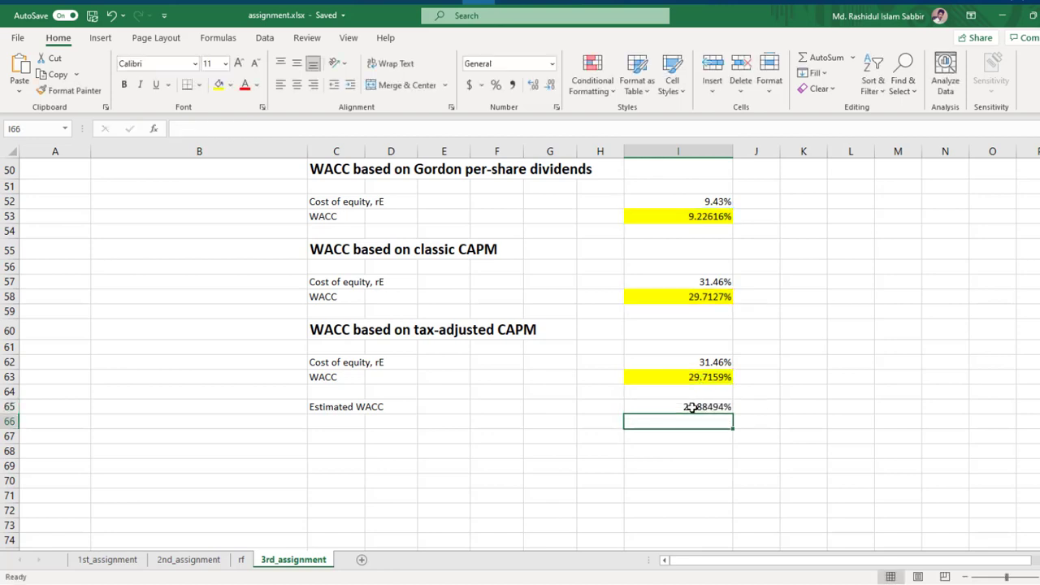
Fill I65 with yellow and make the Estimated WACC row C65:I65 bold at font size 14
{"action": "left_click", "coordinate": [691, 408]}
{"action": "left_click", "coordinate": [218, 85]}
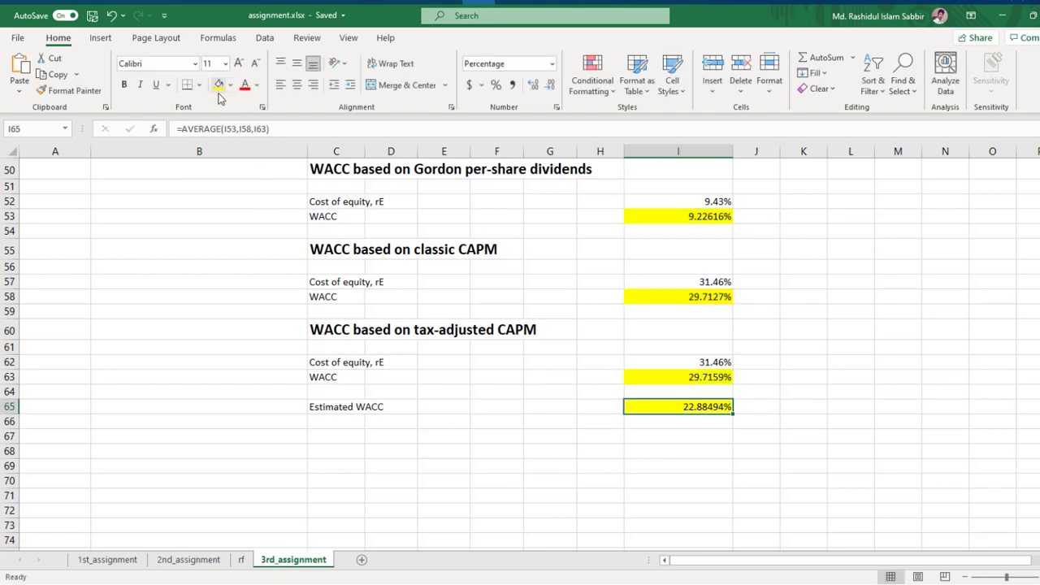
{"action": "left_click_drag", "start_coordinate": [313, 405], "coordinate": [696, 406]}
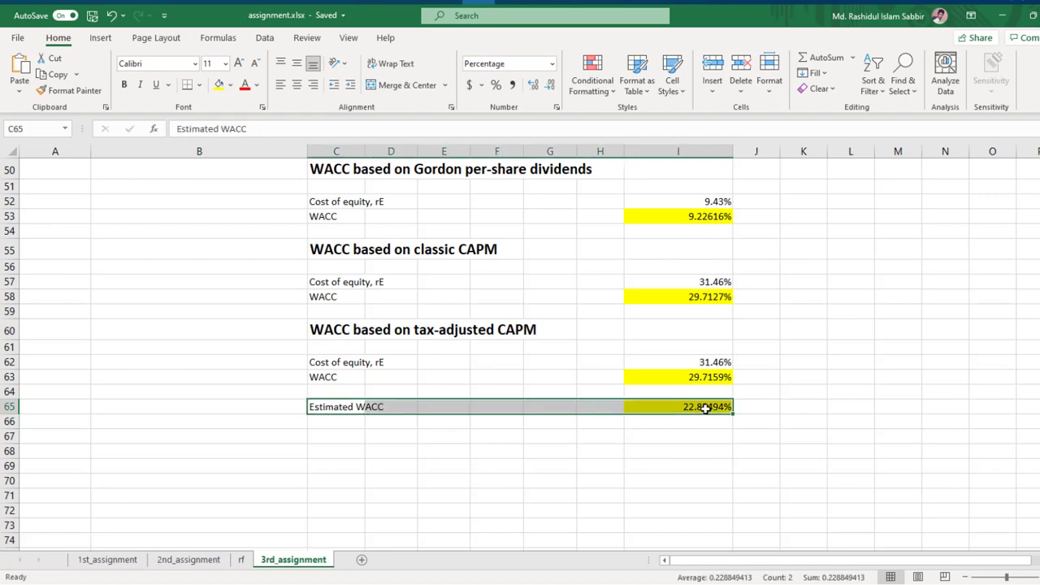
{"action": "left_click", "coordinate": [238, 63]}
{"action": "left_click", "coordinate": [239, 63]}
{"action": "left_click", "coordinate": [238, 63]}
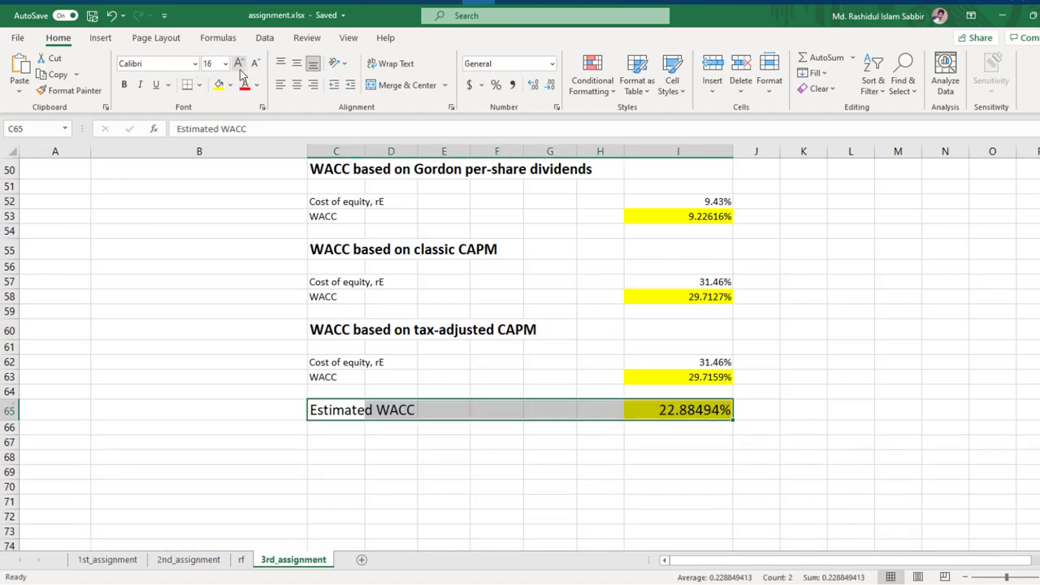
{"action": "left_click", "coordinate": [254, 65]}
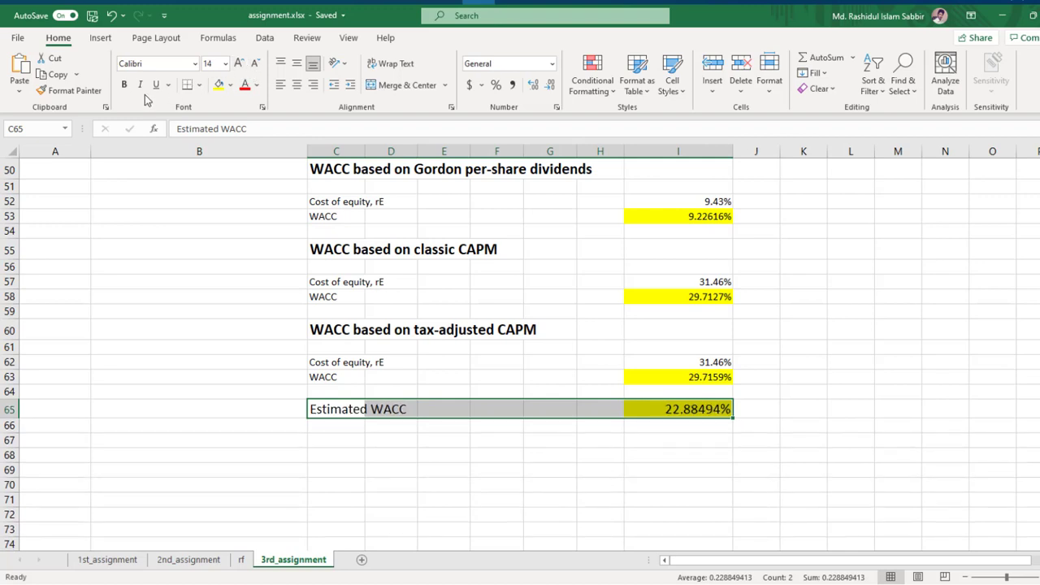
{"action": "left_click", "coordinate": [124, 85]}
{"action": "left_click", "coordinate": [479, 467]}
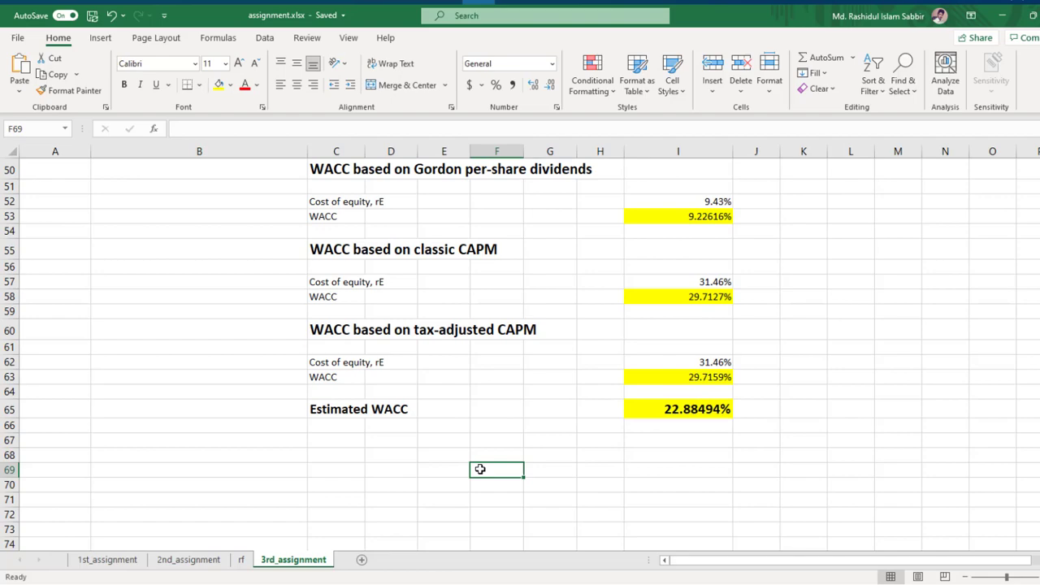
{"action": "left_click", "coordinate": [678, 169]}
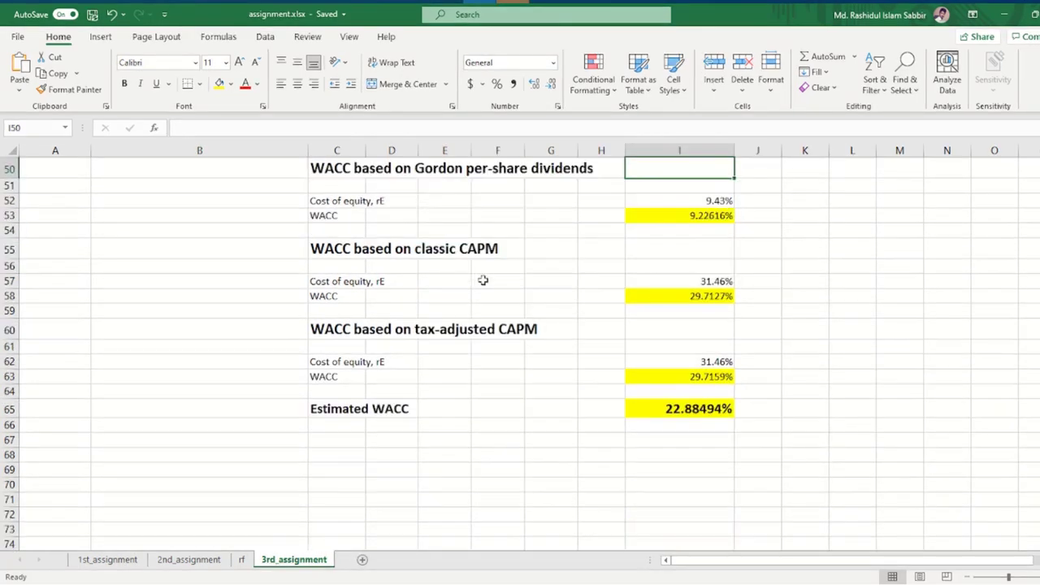
{"action": "scroll", "coordinate": [446, 377], "scroll_direction": "up", "scroll_amount": 11}
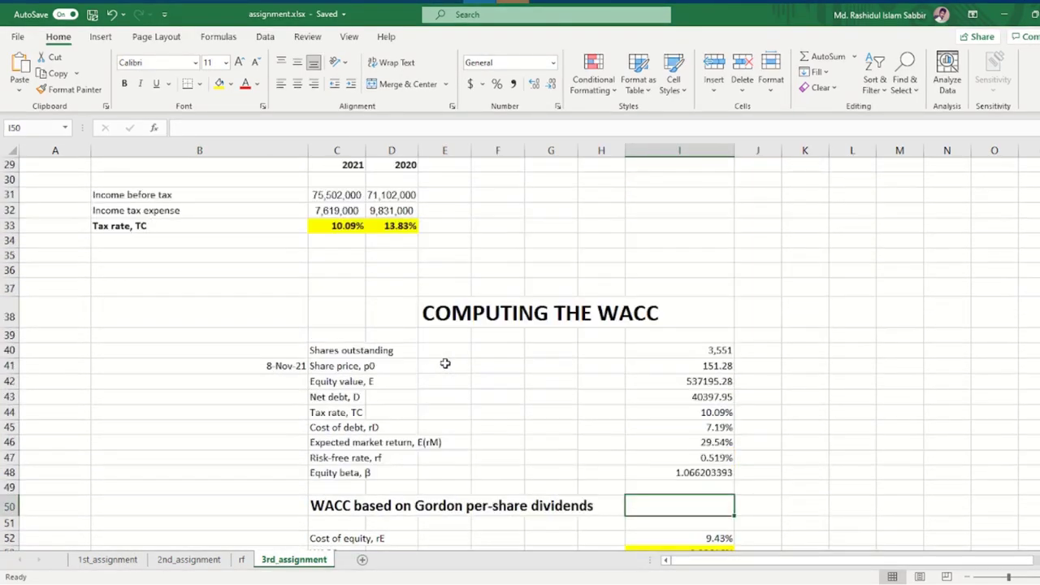
{"action": "scroll", "coordinate": [443, 363], "scroll_direction": "up", "scroll_amount": 5}
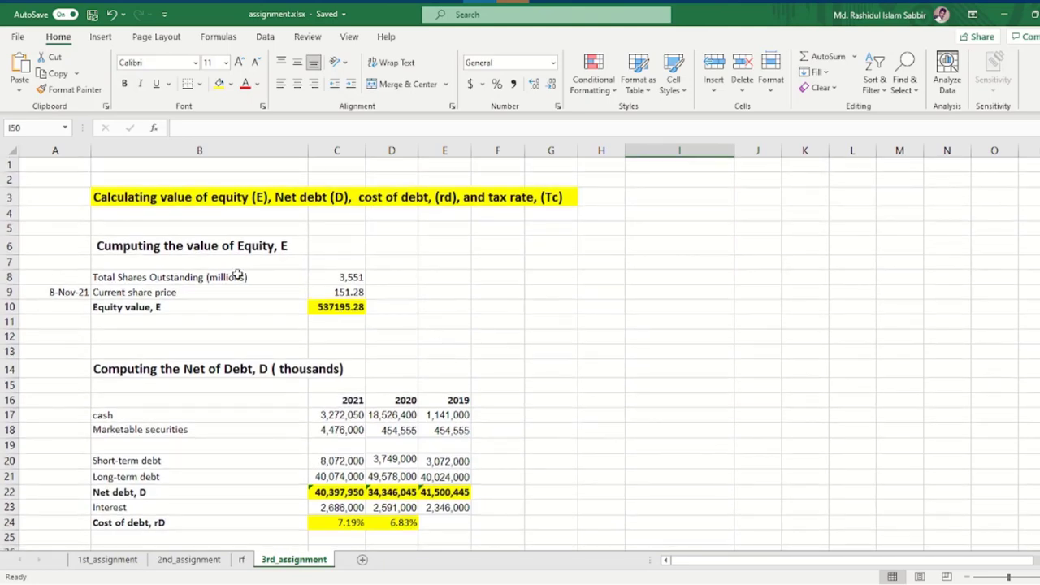
{"action": "scroll", "coordinate": [240, 277], "scroll_direction": "down", "scroll_amount": 15}
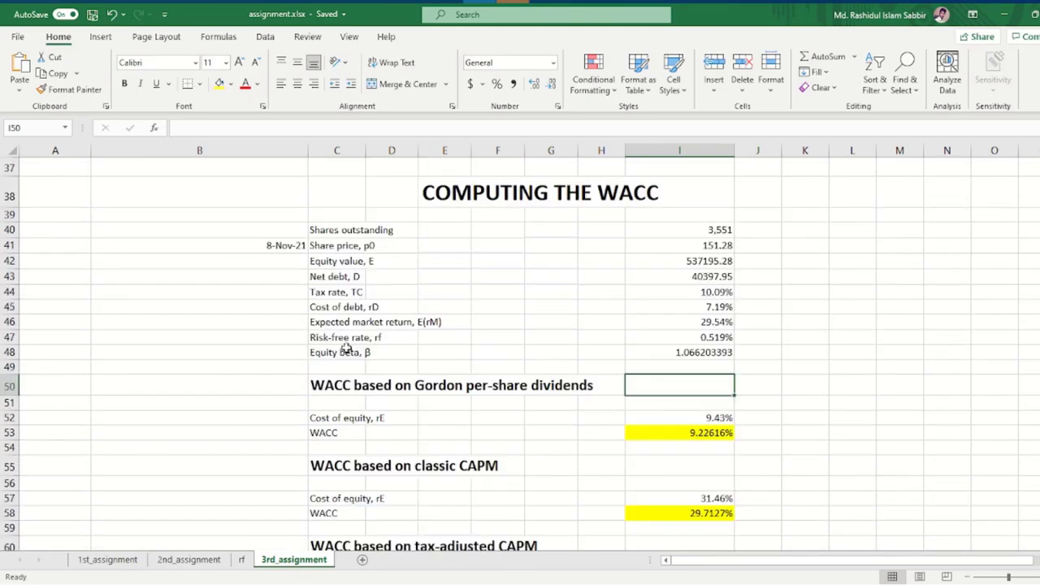
{"action": "scroll", "coordinate": [367, 364], "scroll_direction": "down", "scroll_amount": 3}
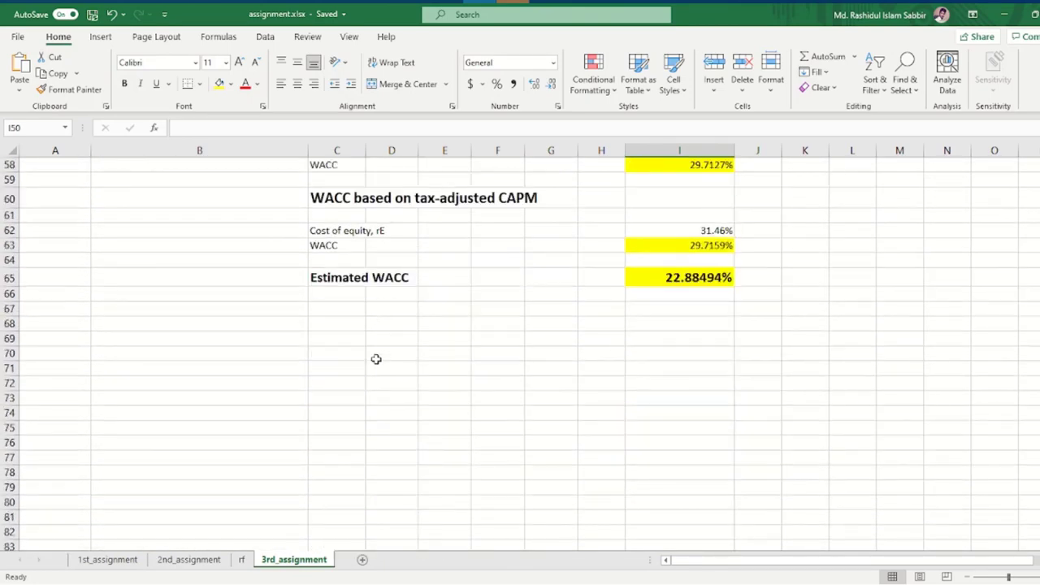